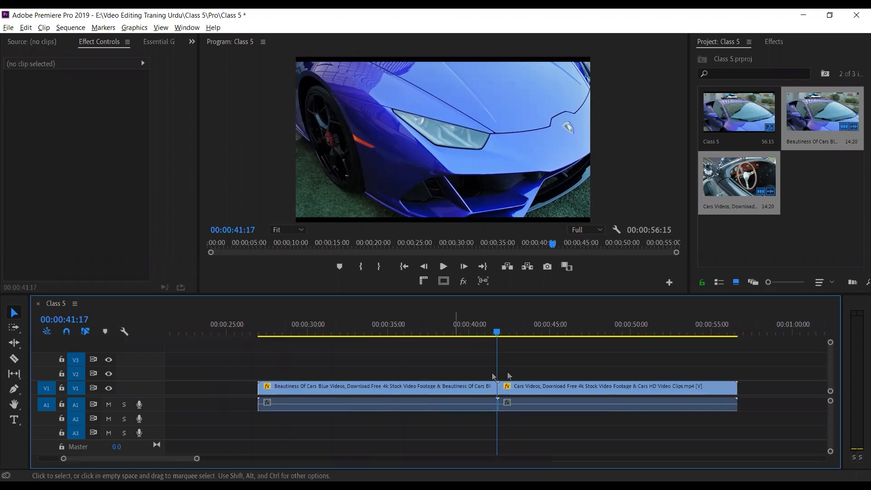
Delete the Custom Bin 01 folder from the effects library and confirm its removal
key(minus)
key(equal)
key(equal)
key(equal)
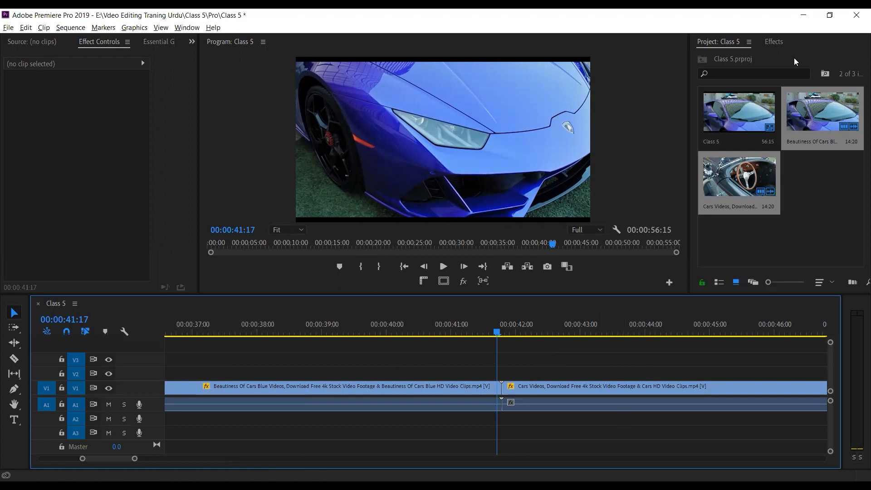
click(774, 42)
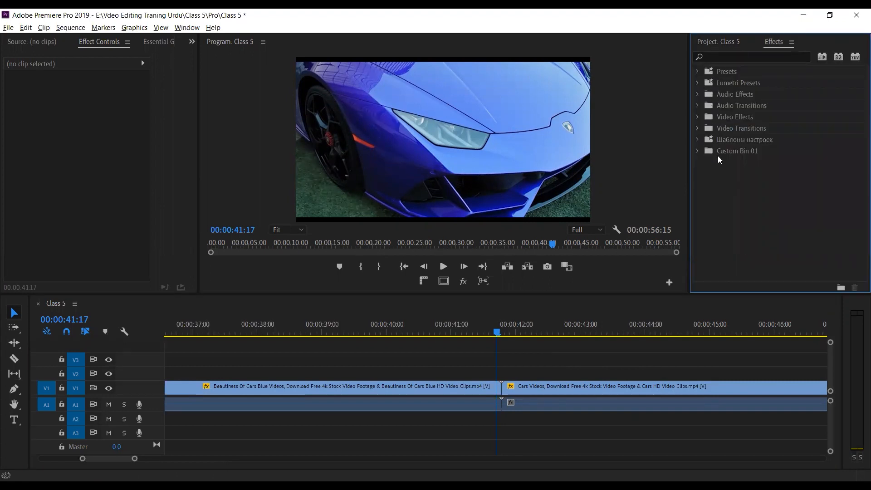
click(698, 153)
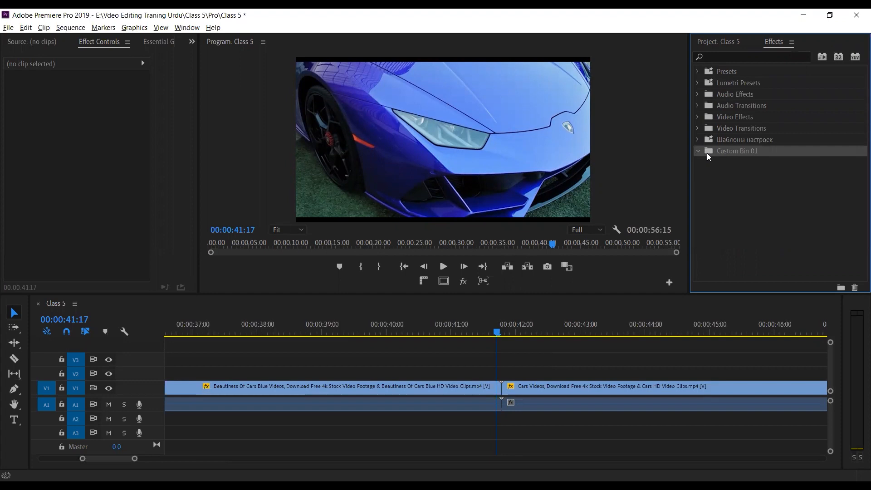
key(Delete)
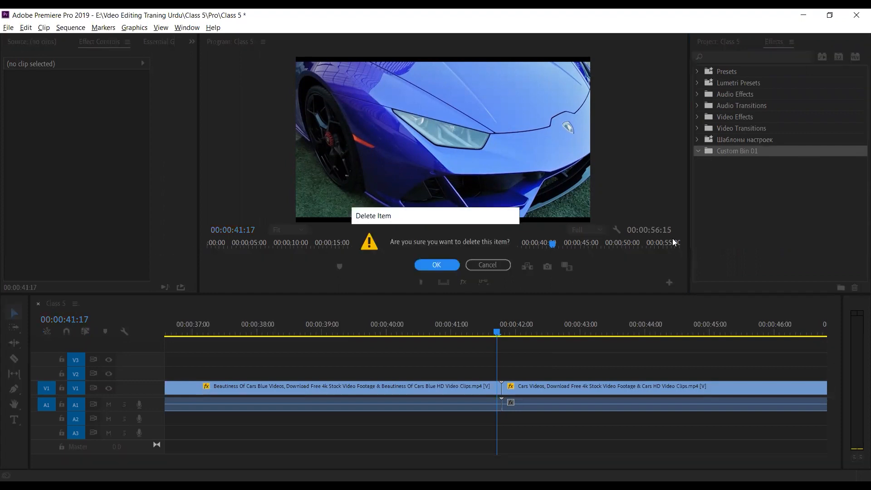
click(437, 267)
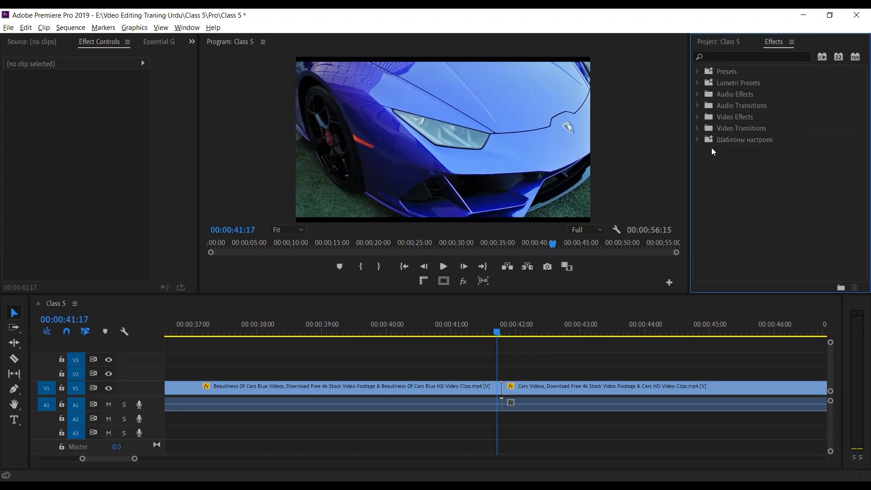
Expand the Video Transitions folder and its 3D Motion group to reach Cube Spin and Flip Over
click(746, 132)
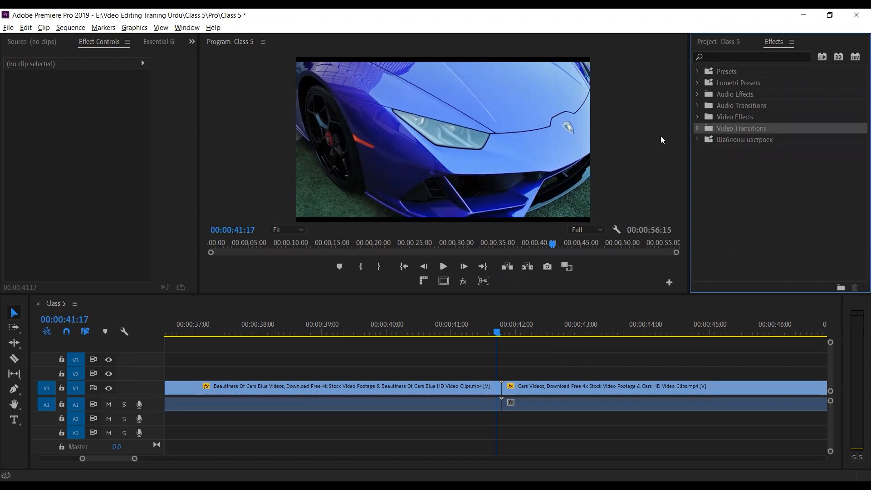
click(697, 128)
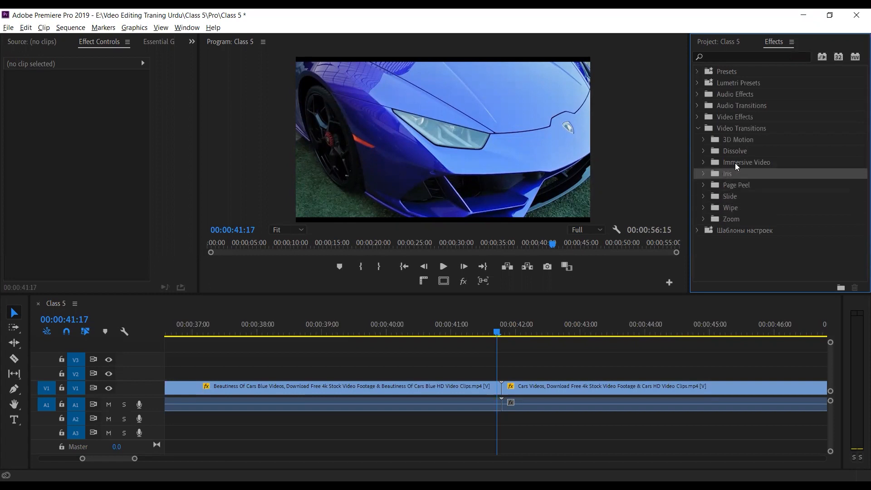
click(733, 141)
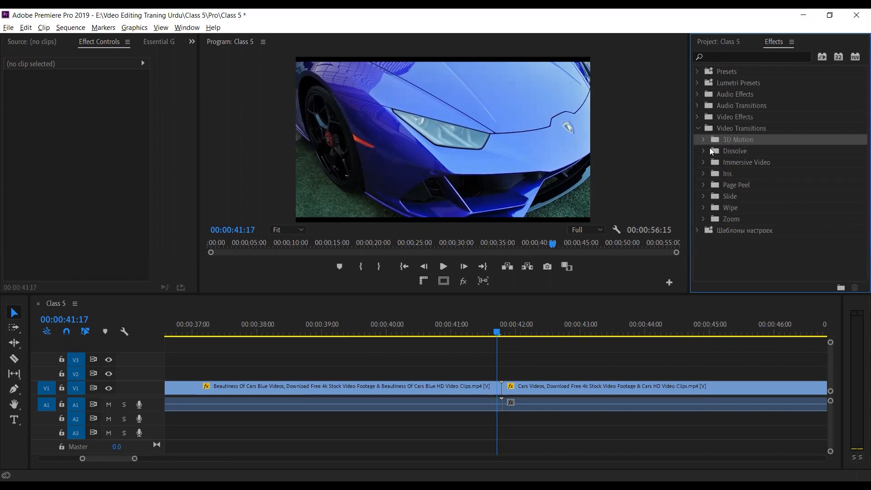
click(705, 141)
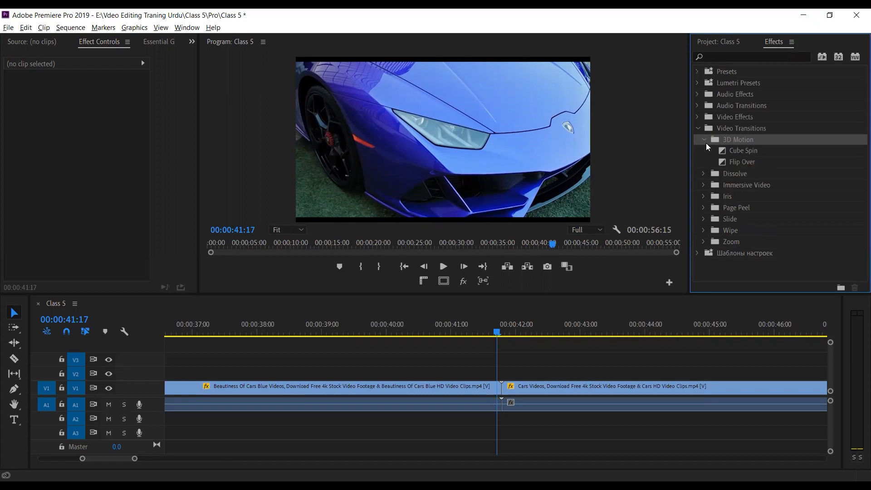
click(742, 164)
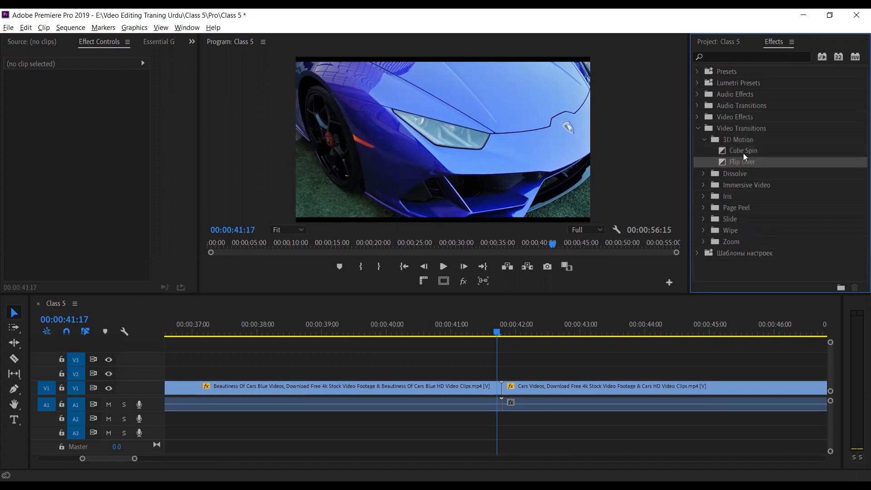
click(743, 154)
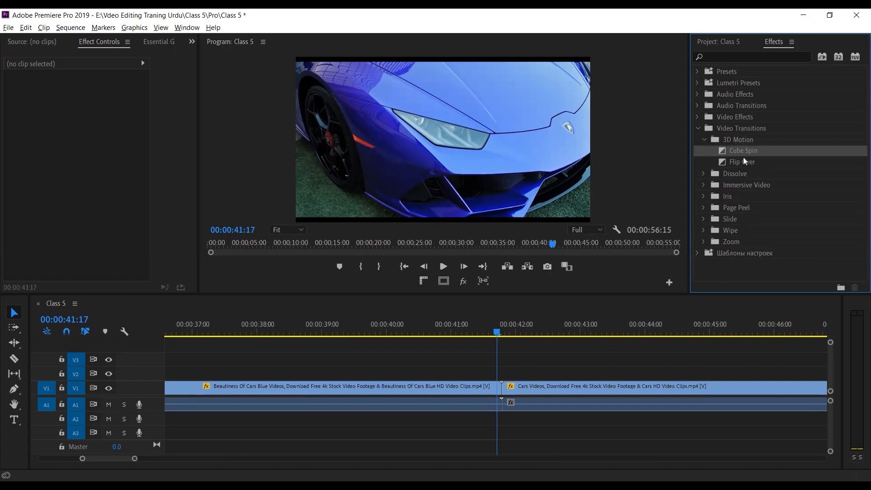
click(743, 162)
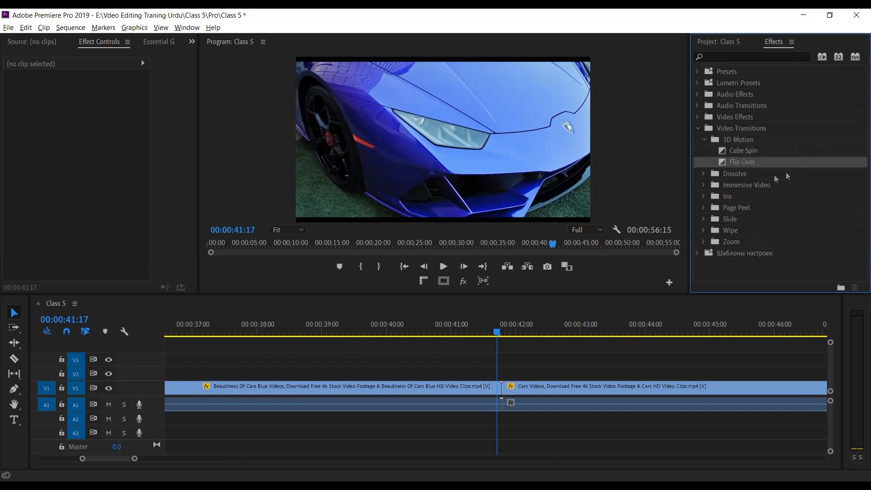
Apply the Cube Spin transition at the cut between the two V1 car clips, accepting repeated frames
click(743, 153)
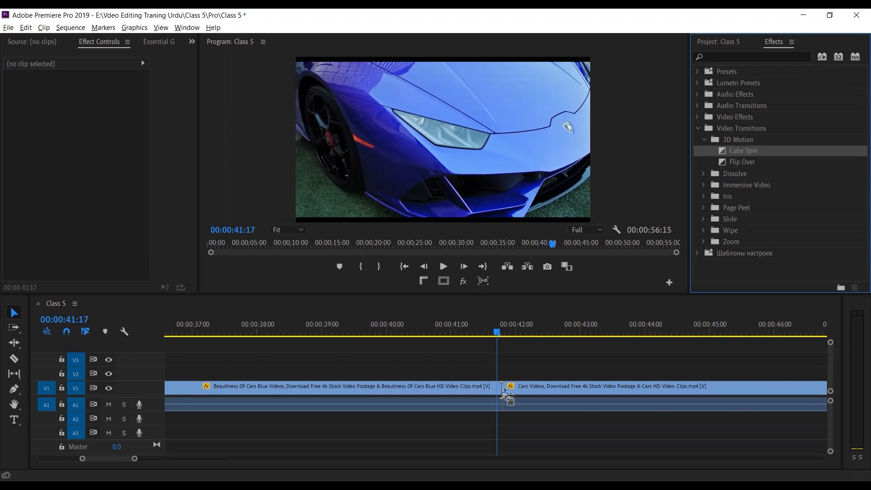
key(ctrl+d)
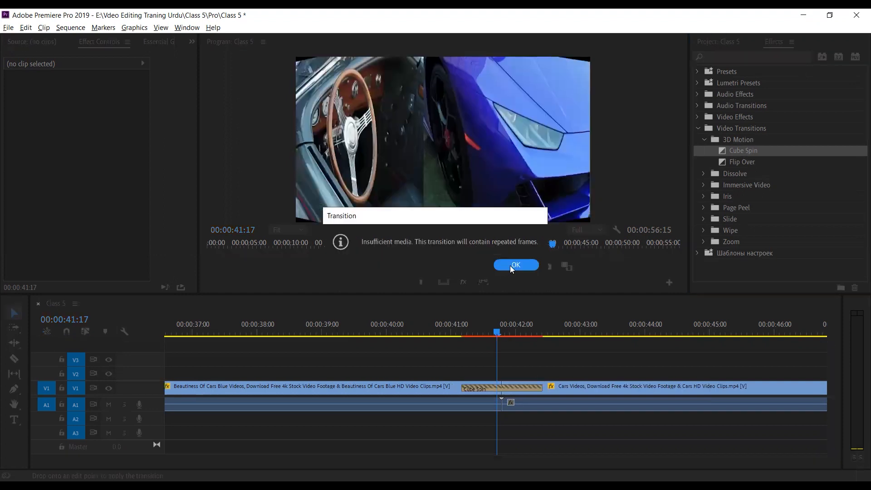
click(515, 265)
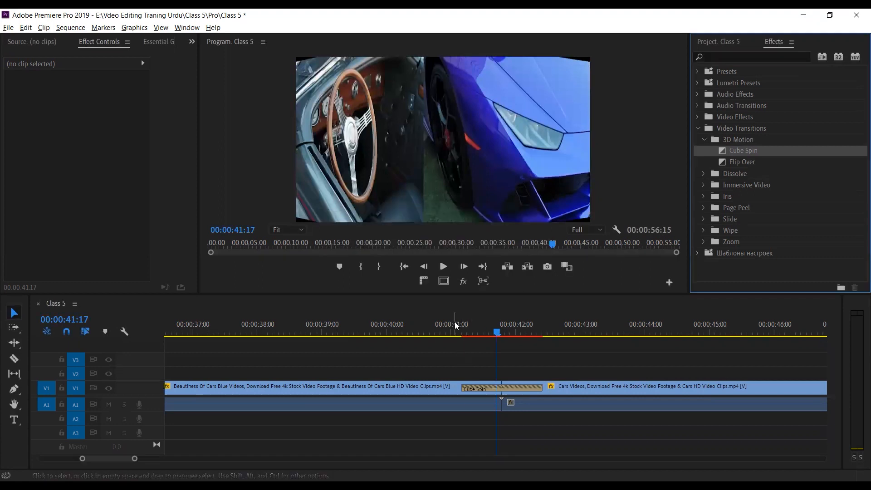
Play back the Cube Spin transition from just before the cut and return the playhead to the transition's start
mouse_move(439, 322)
mouse_down()
mouse_move(431, 323)
mouse_move(455, 322)
mouse_move(443, 322)
mouse_up()
key(space)
key(space)
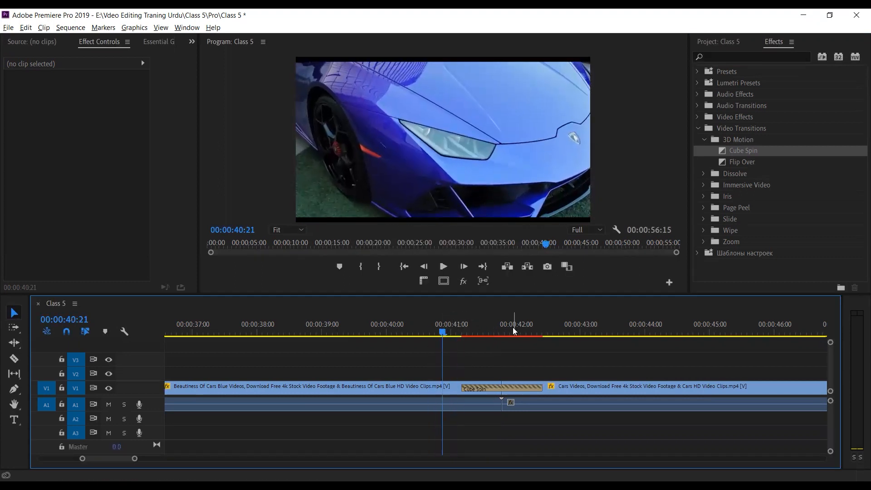
key(space)
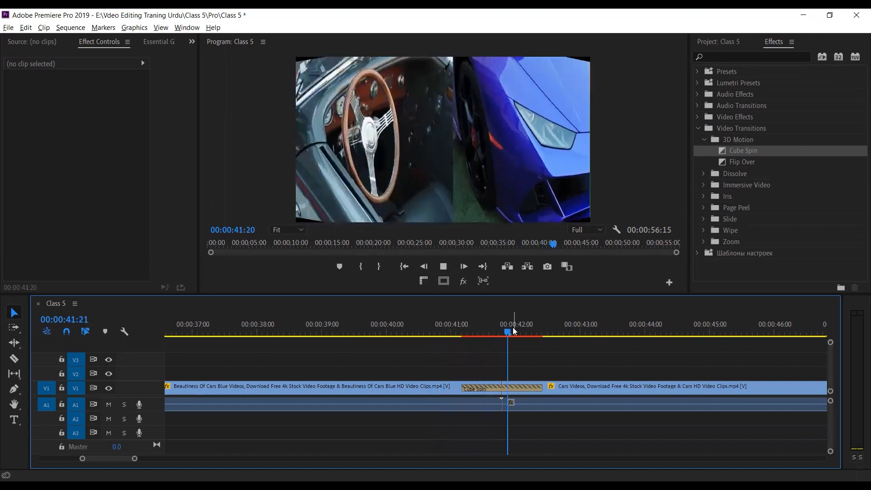
key(space)
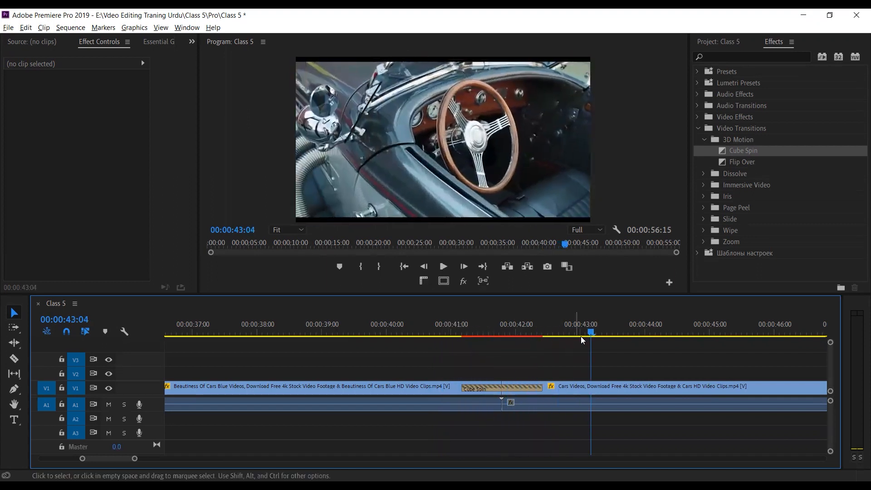
drag(591, 332, 462, 332)
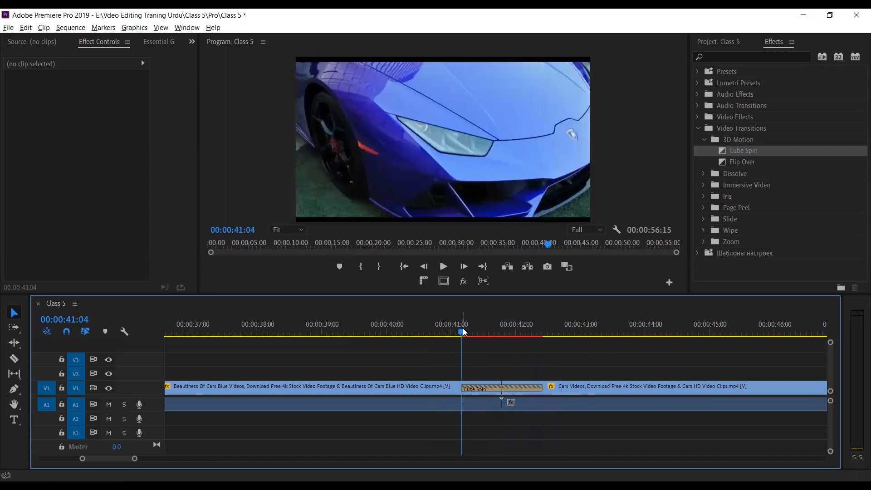
Replace the Cube Spin transition on V1 with Flip Over and preview it across the cut
click(743, 163)
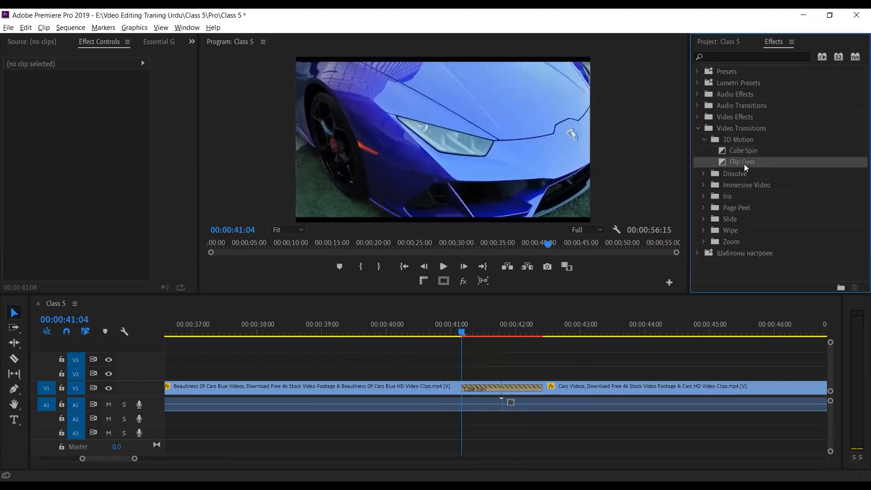
drag(744, 166, 488, 388)
key(space)
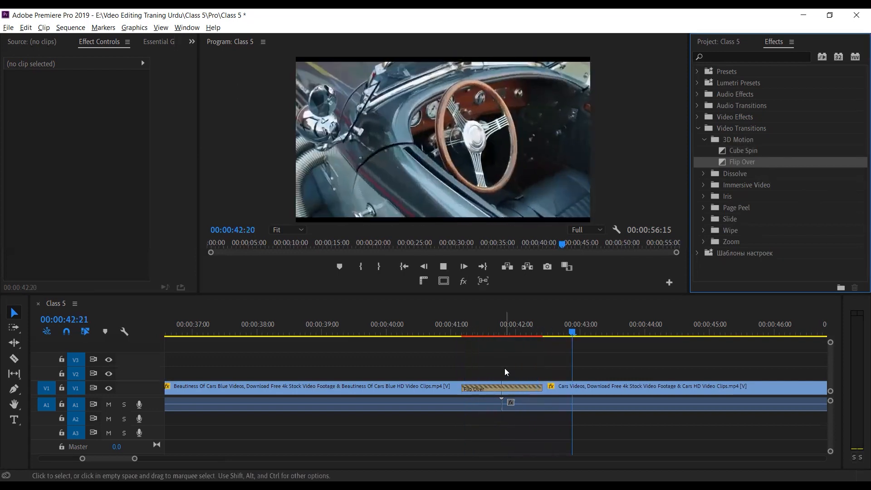
key(space)
click(504, 338)
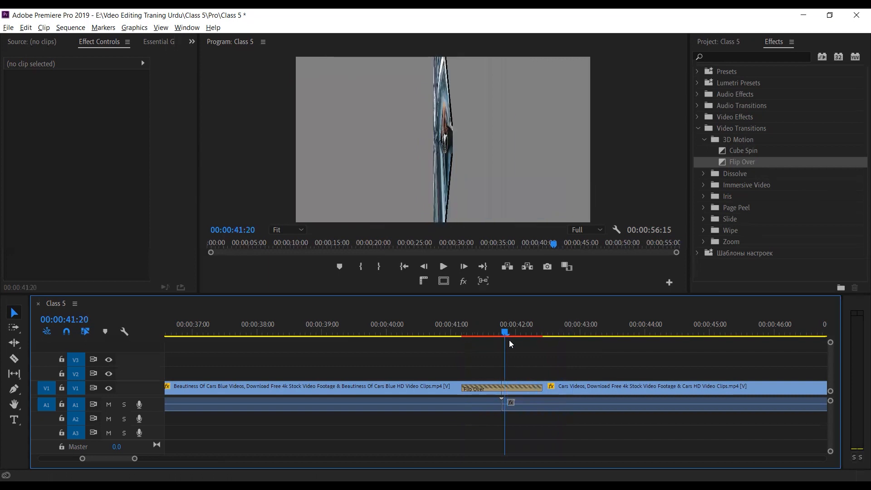
drag(509, 341, 453, 336)
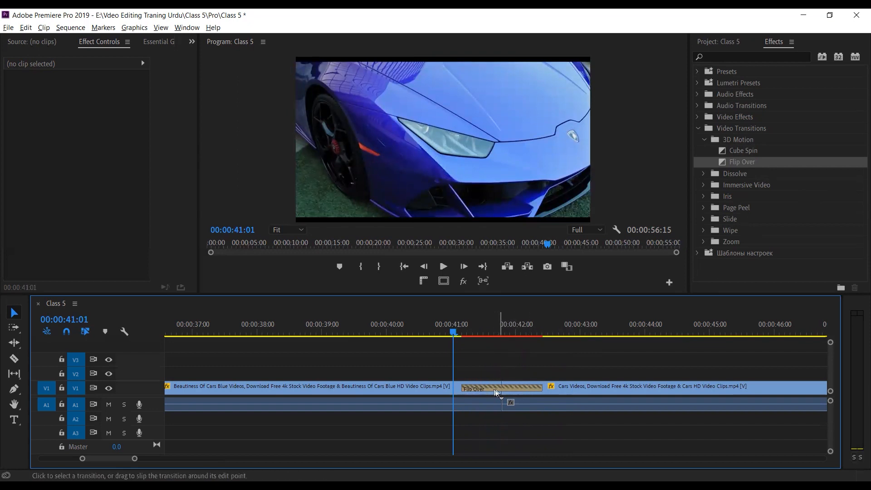
Show the actual sources for the Flip Over transition and set its start to 30.0 and end to 68.2
click(511, 388)
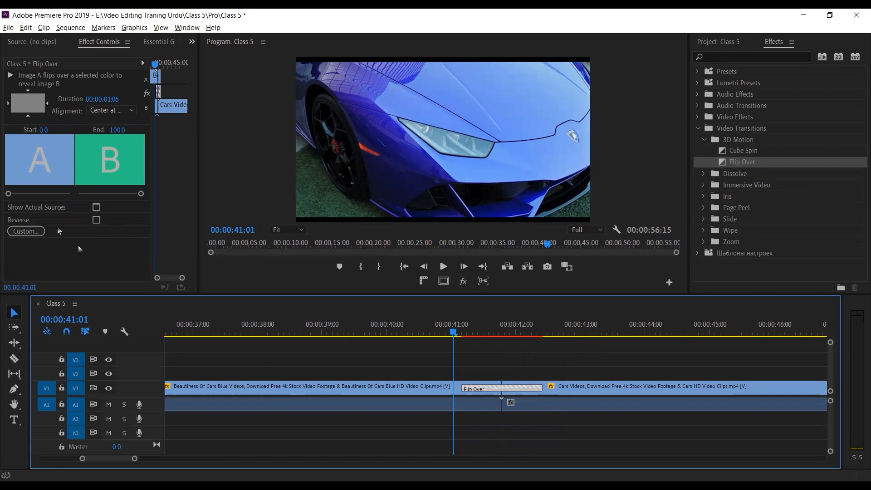
click(52, 170)
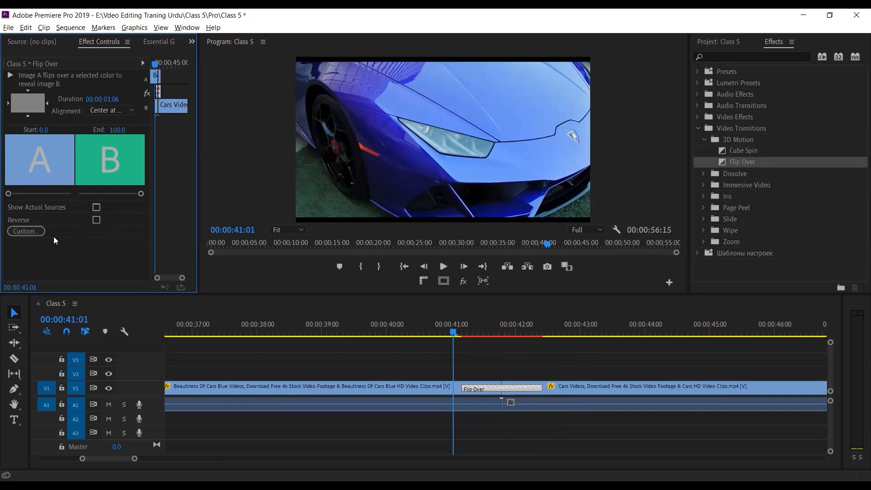
click(97, 208)
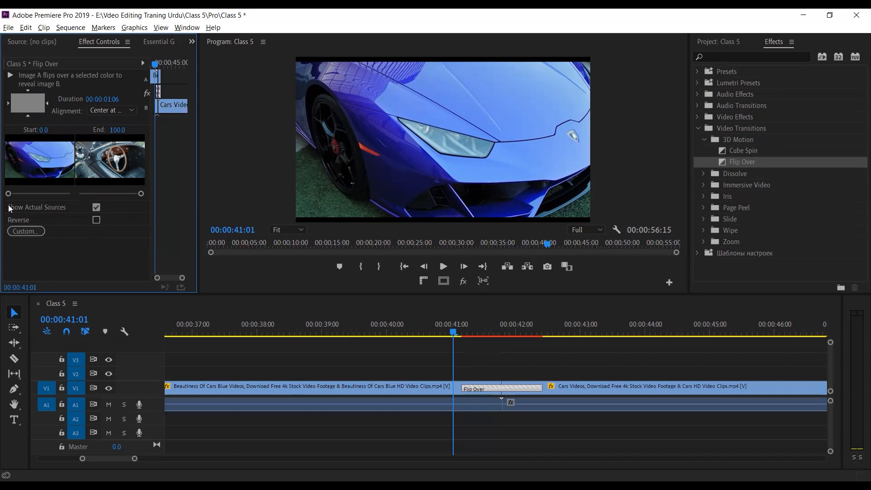
drag(8, 193, 26, 195)
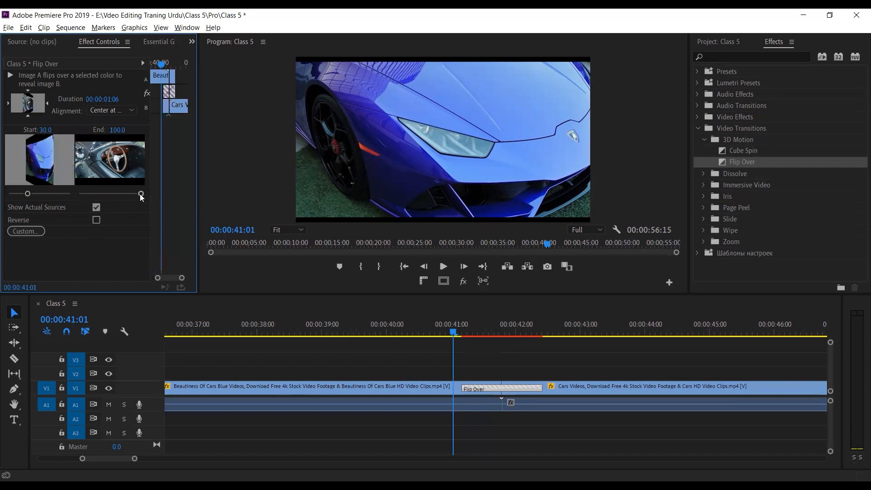
drag(140, 193, 120, 191)
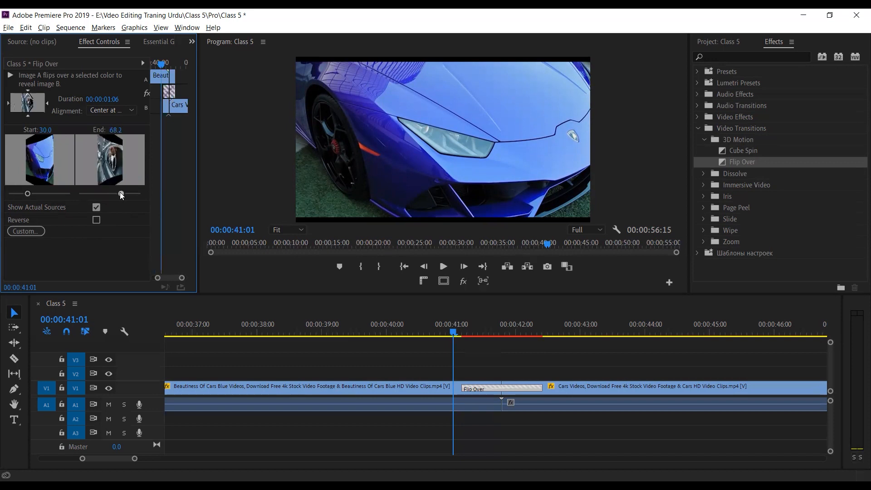
Play and scrub through the Flip Over transition to check its adjusted start and end
click(492, 355)
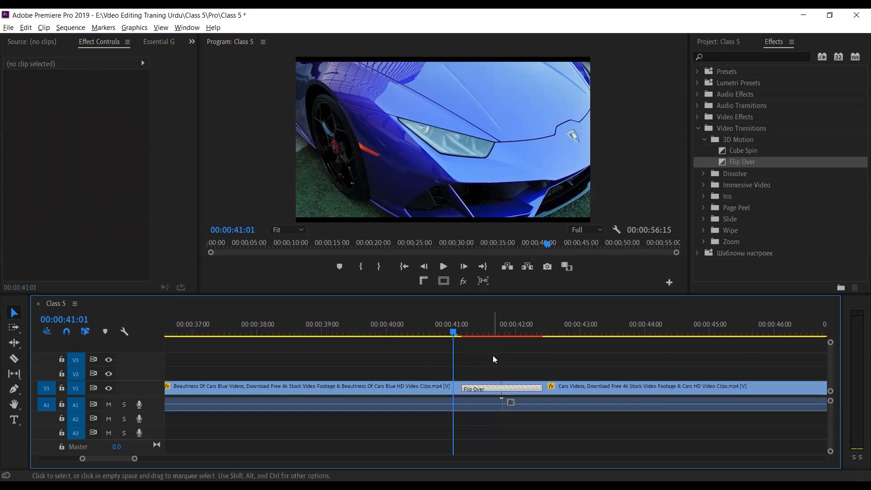
key(space)
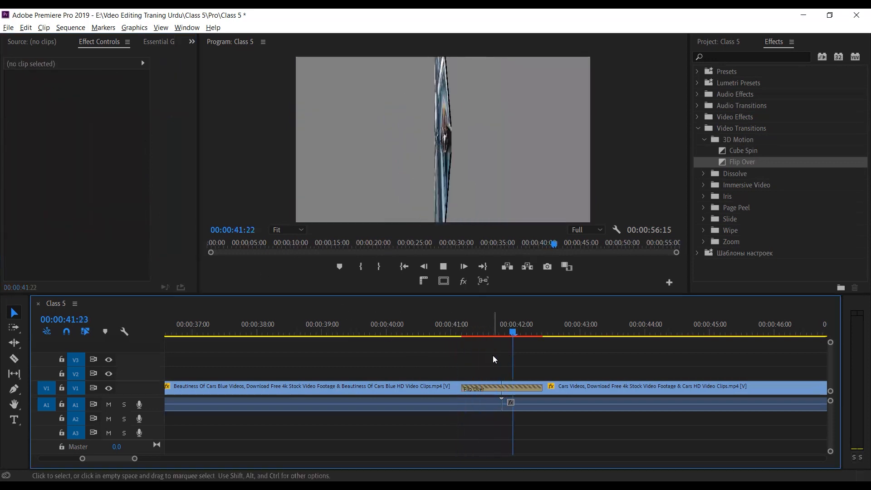
key(space)
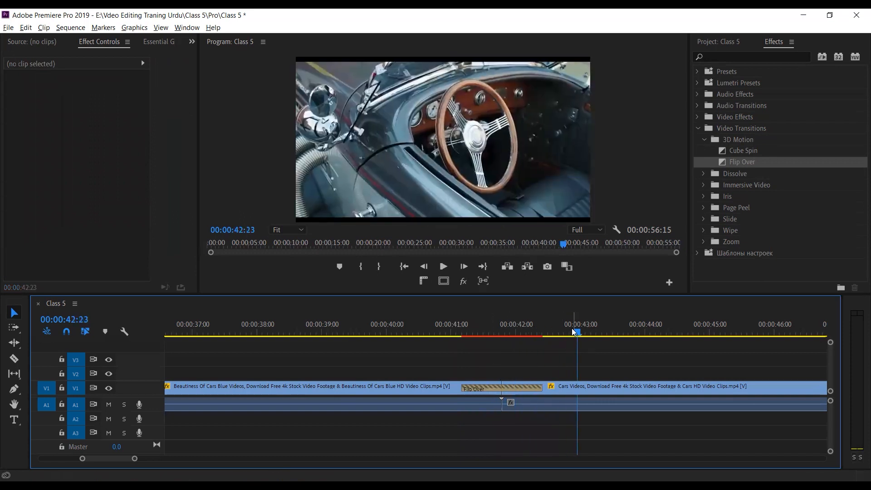
click(538, 333)
drag(538, 333, 470, 325)
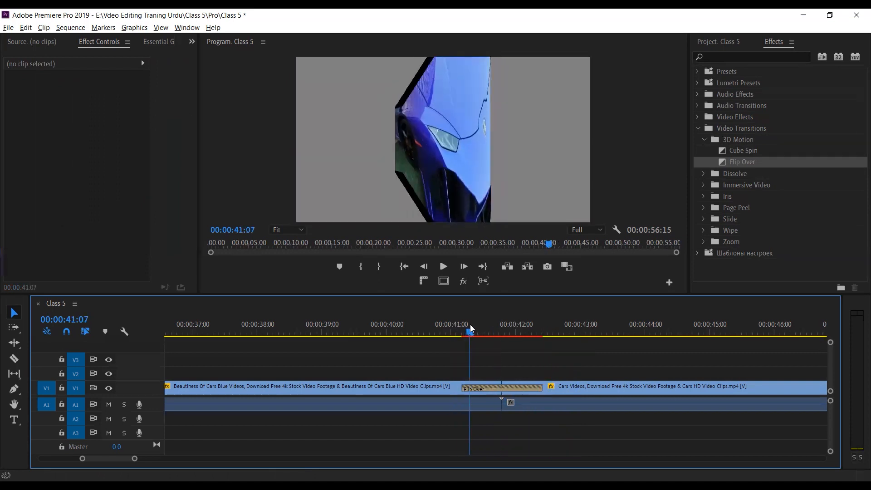
Set the Flip Over transition's start to 0.0 and end to 100.0, and deselect it
click(480, 387)
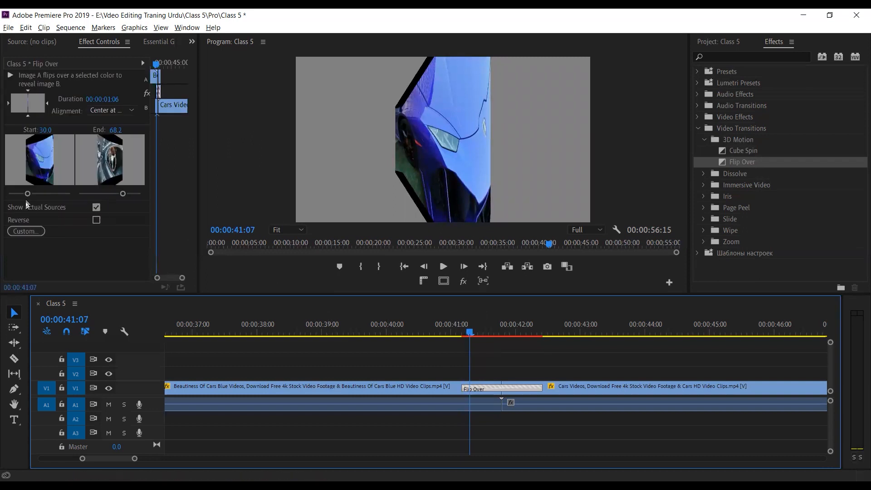
drag(28, 193, 9, 193)
drag(122, 193, 189, 204)
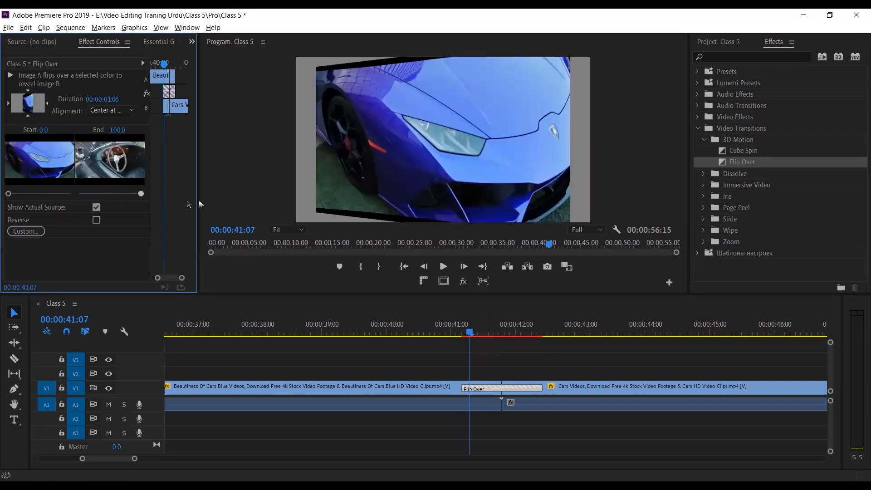
click(524, 366)
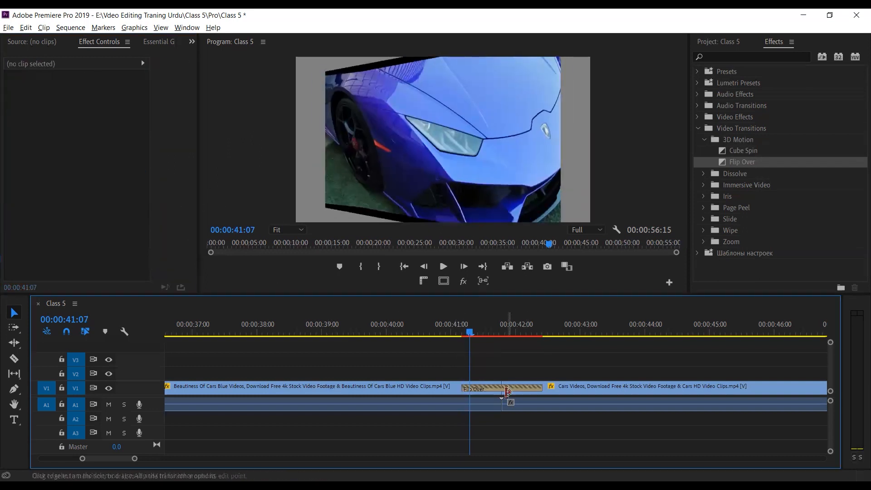
Select the Flip Over transition between the two car clips and set its alignment to End at Cut
click(506, 388)
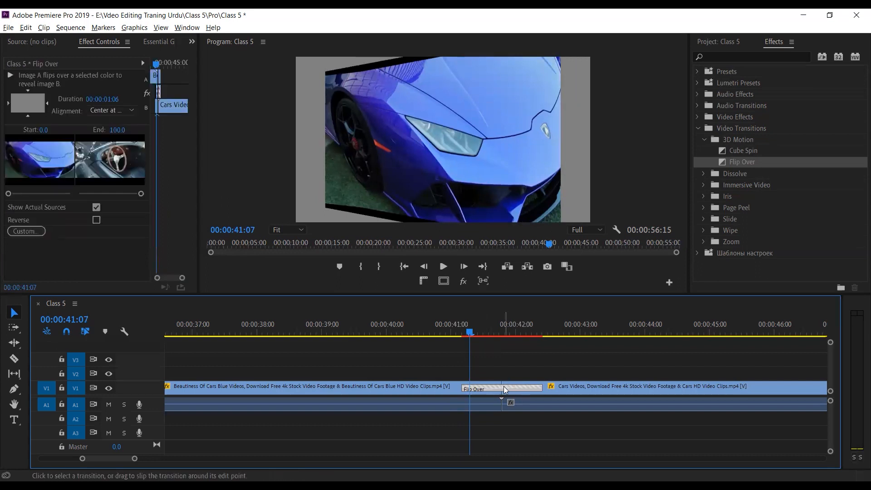
click(426, 385)
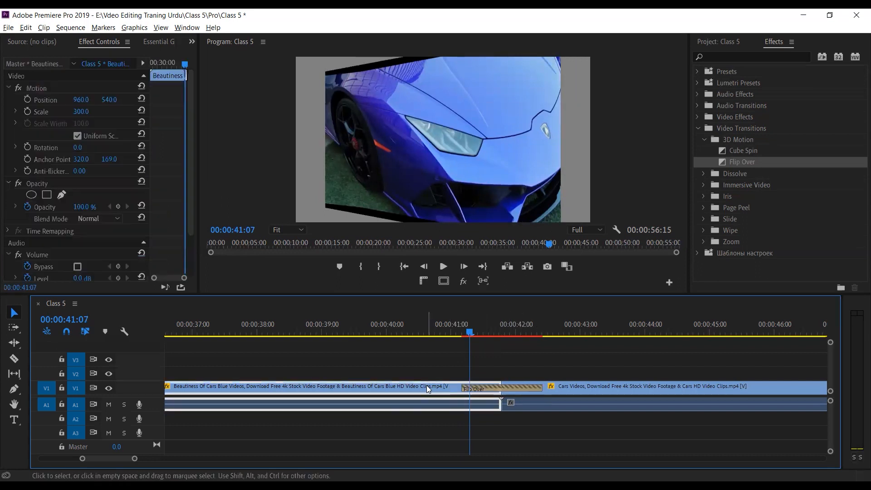
click(602, 384)
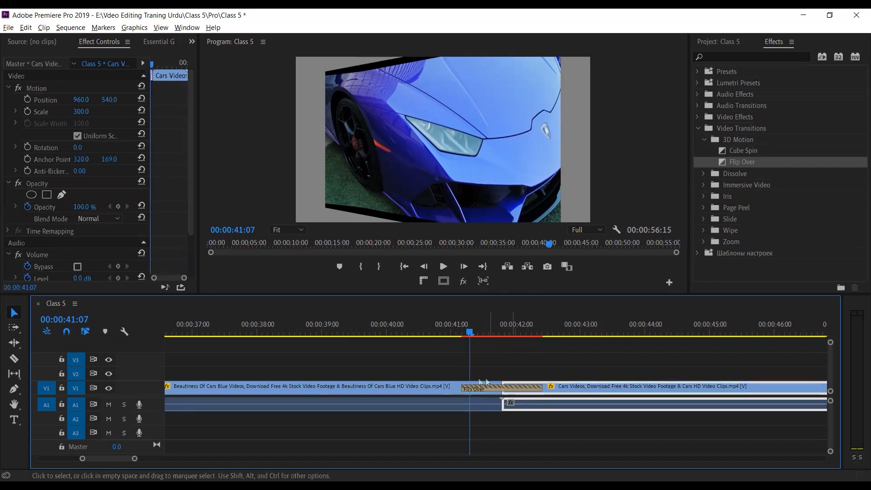
click(442, 389)
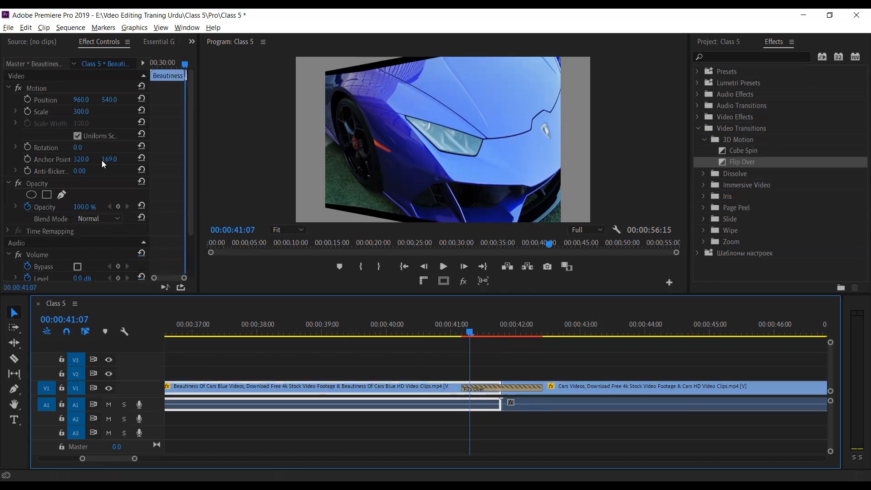
click(510, 388)
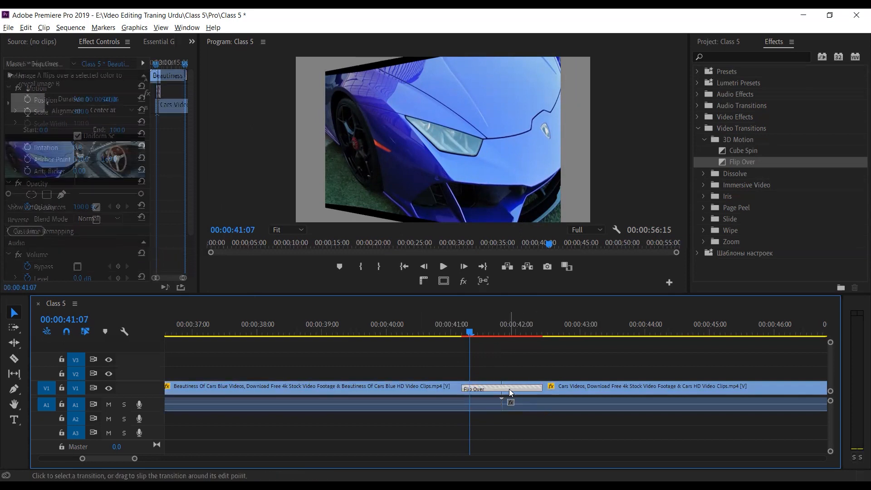
click(110, 113)
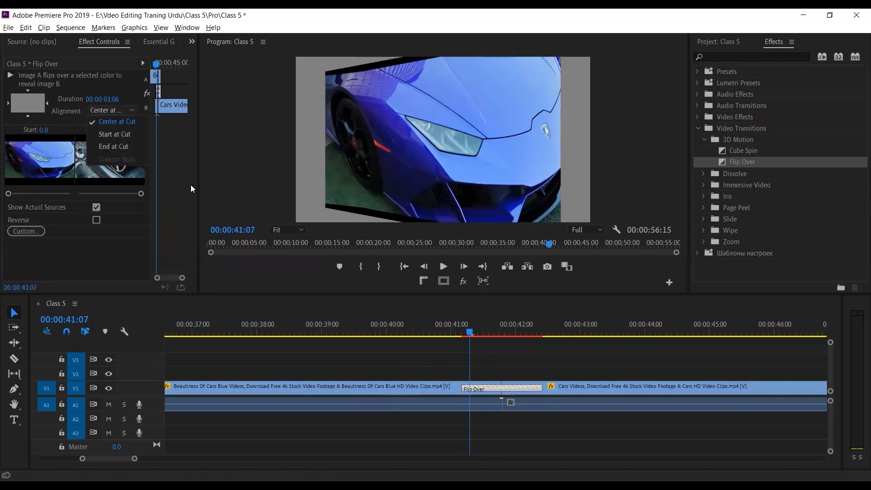
click(124, 147)
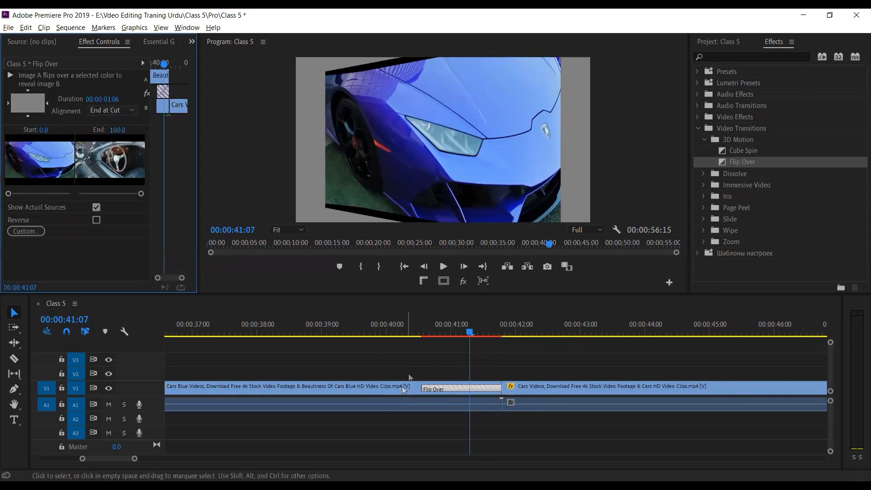
Scrub across the cut to check how the Flip Over transition plays when it ends at the cut
drag(471, 332, 408, 333)
drag(408, 333, 437, 335)
drag(451, 333, 564, 343)
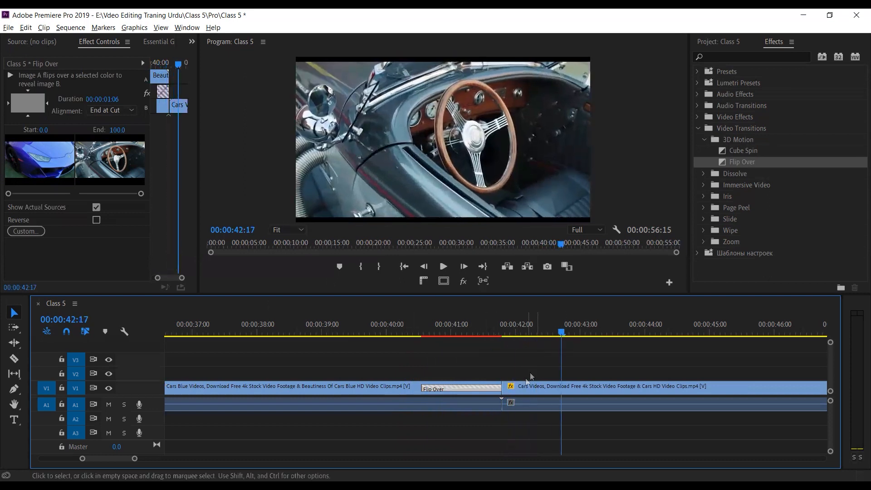
Set the Flip Over transition's alignment to Start at Cut and play it across the cut
click(567, 385)
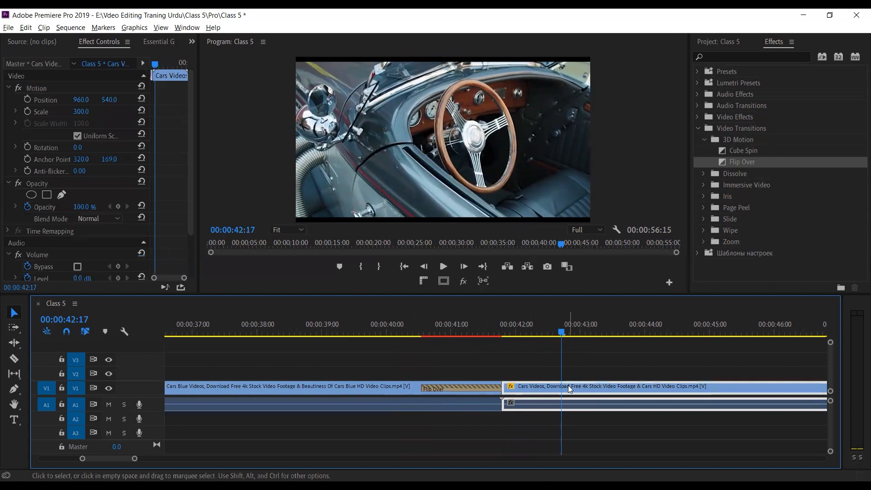
click(471, 388)
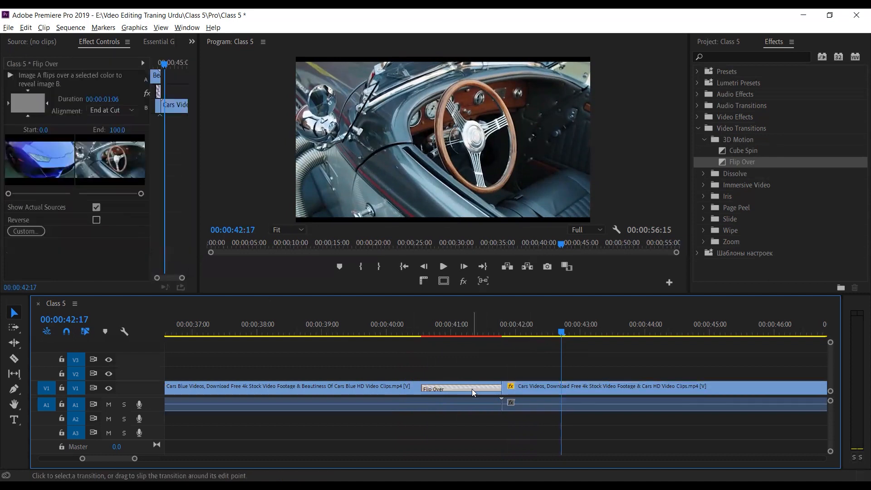
click(105, 111)
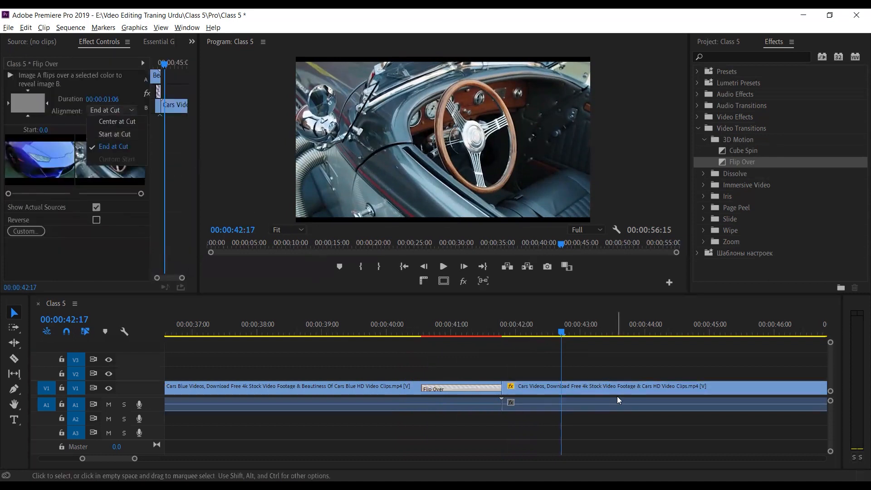
click(108, 135)
drag(513, 334, 455, 334)
key(space)
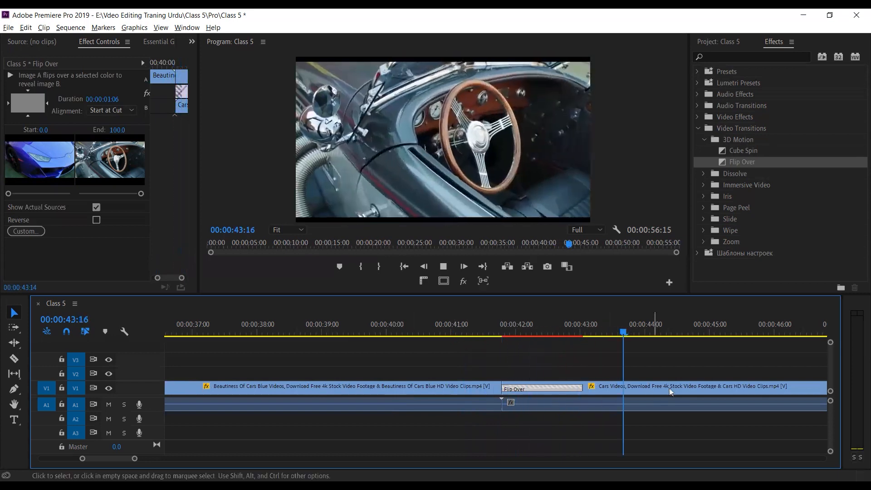
key(space)
click(568, 368)
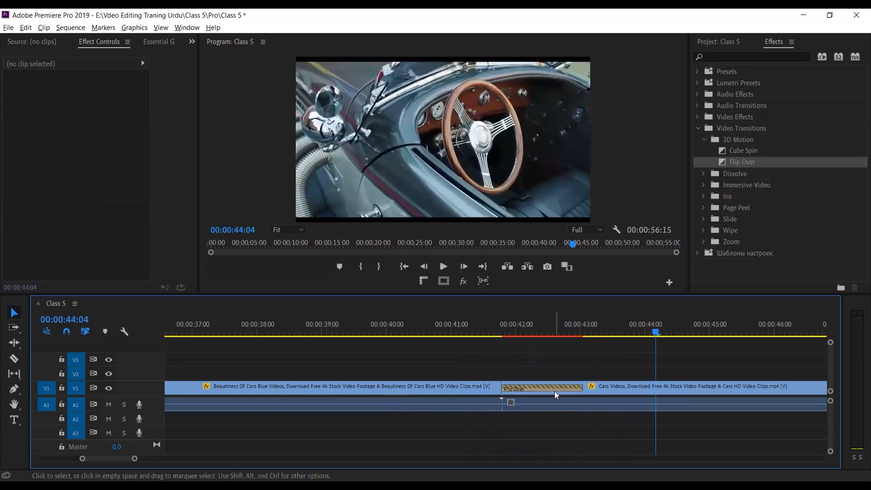
Set the Flip Over transition's alignment to Center at Cut and preview it by scrubbing and playing
click(556, 386)
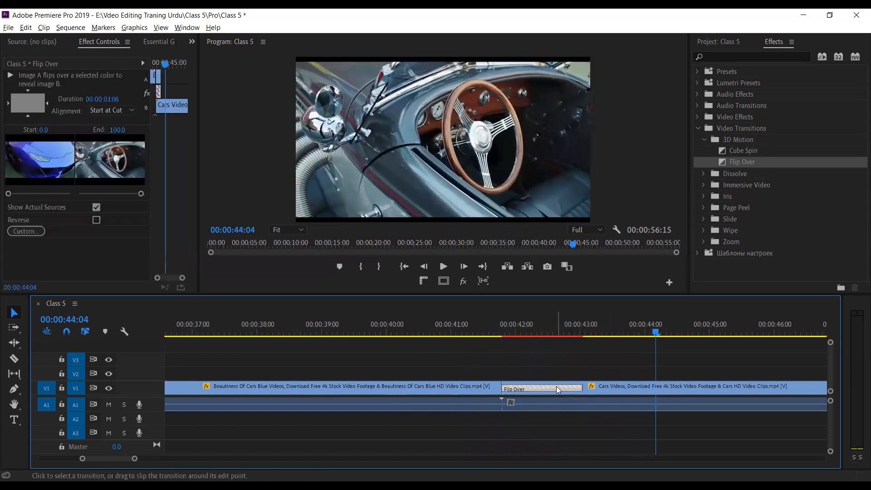
click(524, 326)
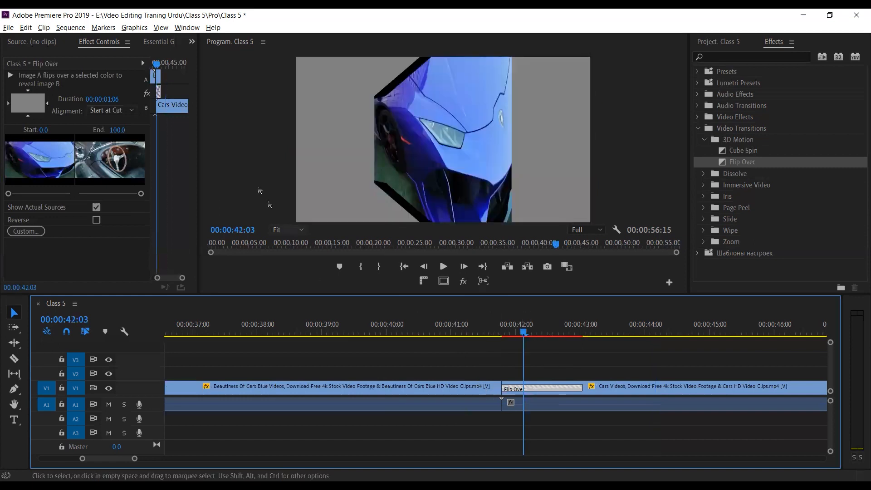
click(101, 109)
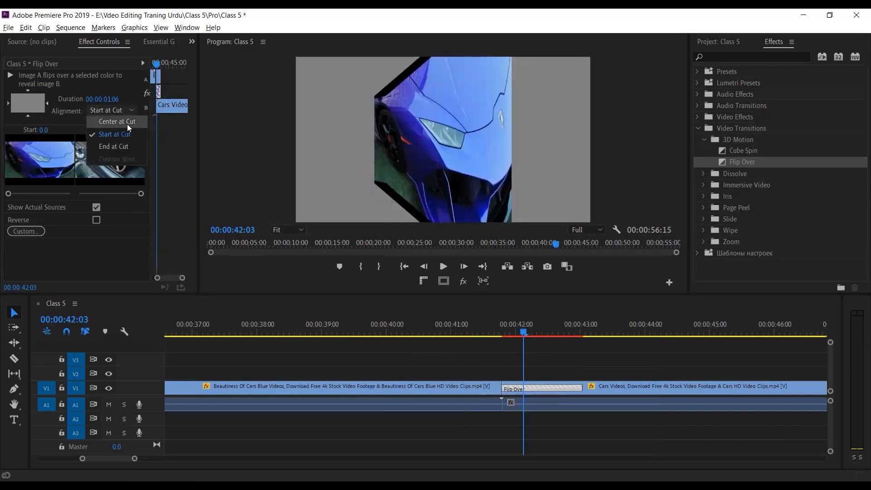
click(107, 121)
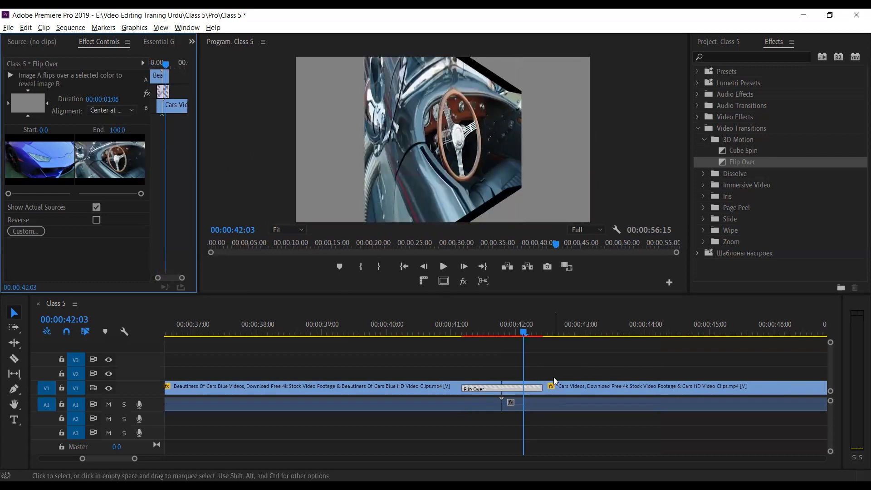
drag(518, 331, 506, 333)
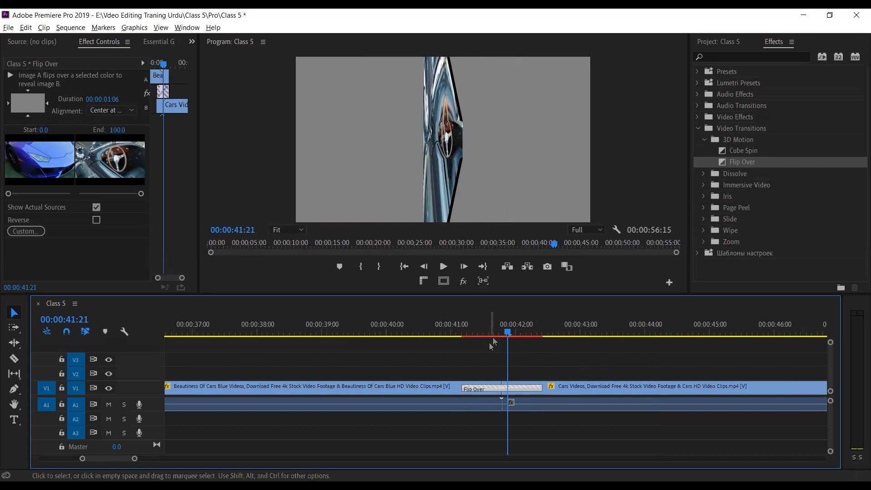
drag(511, 331, 478, 329)
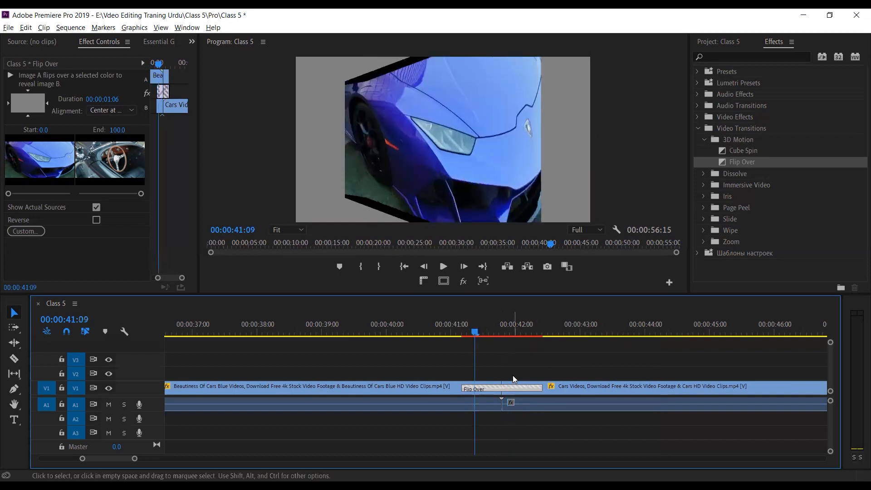
key(space)
Reselect the Flip Over transition on V1 and maximize its effect controls to fill the window
click(514, 389)
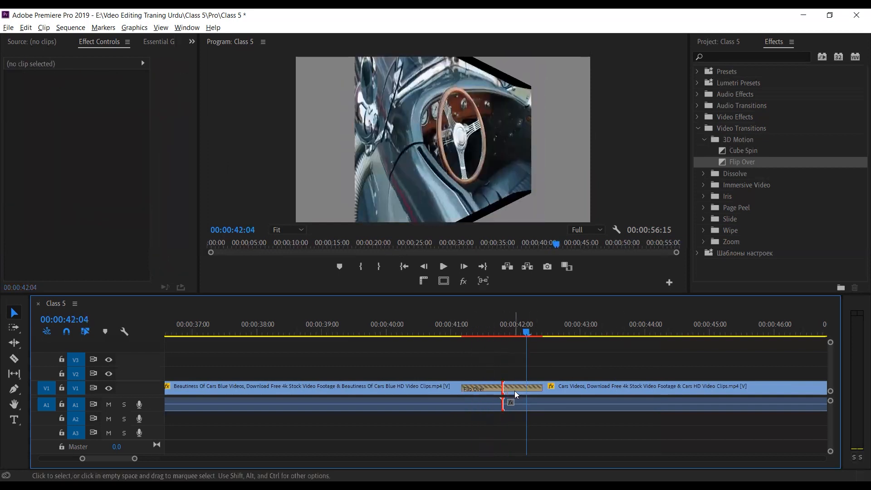
click(110, 105)
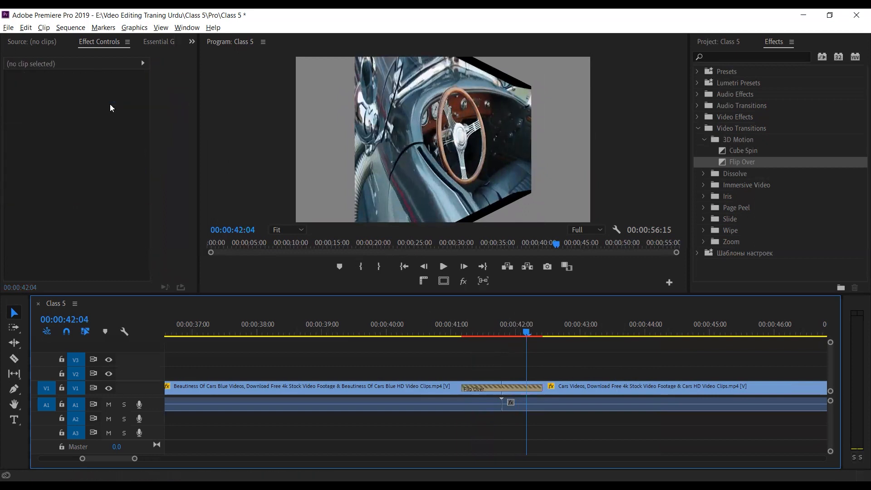
click(511, 388)
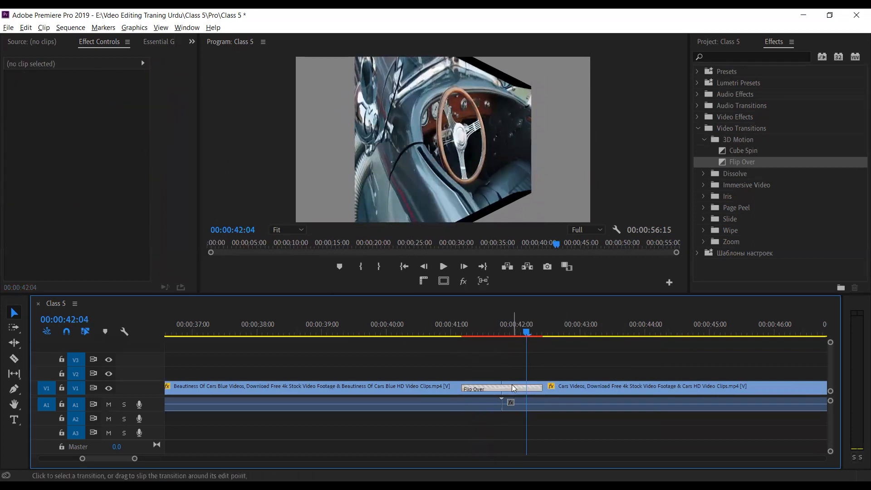
key(grave)
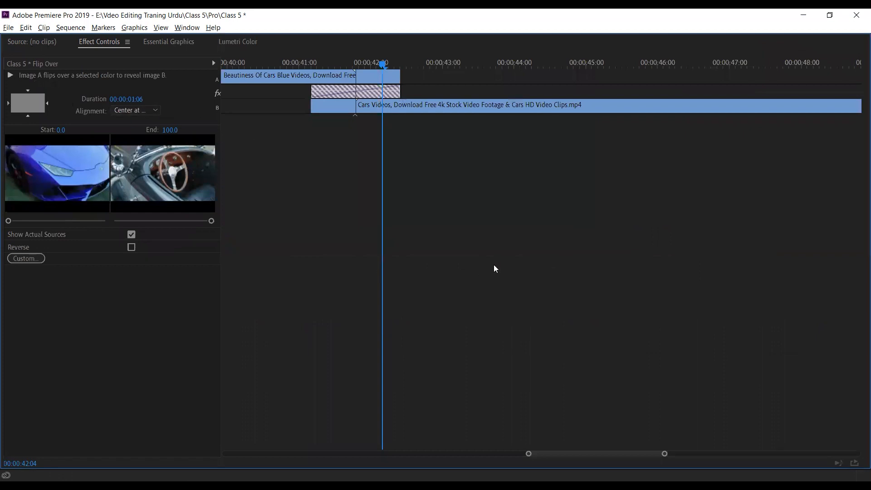
key(grave)
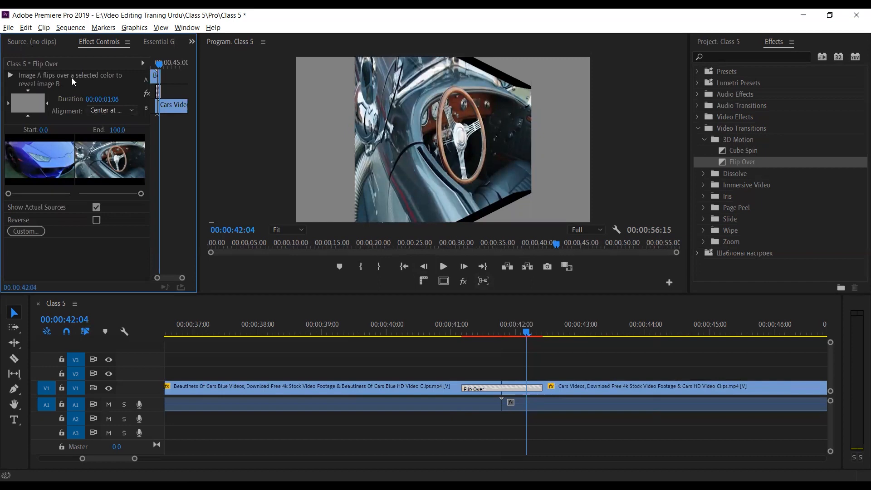
key(grave)
key(grave)
key(grave)
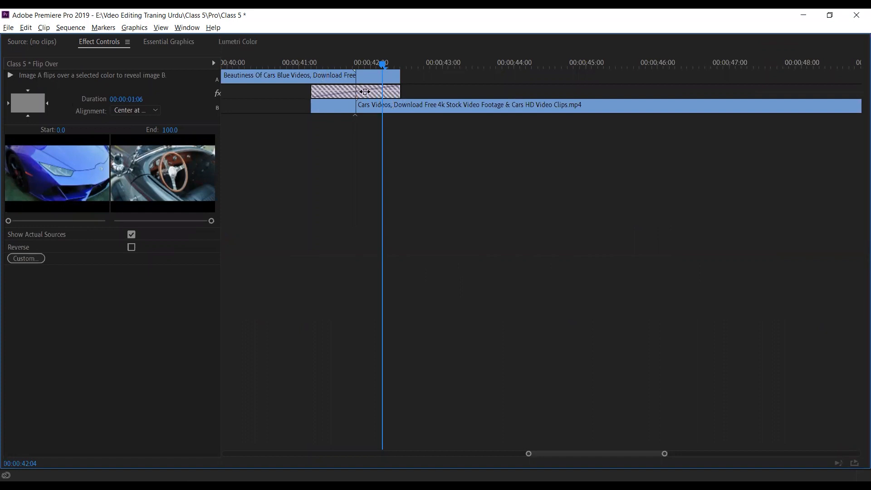
Set the Flip Over transition's duration to 00:00:00:10, comparing both lengths by undoing and redoing the change
click(126, 99)
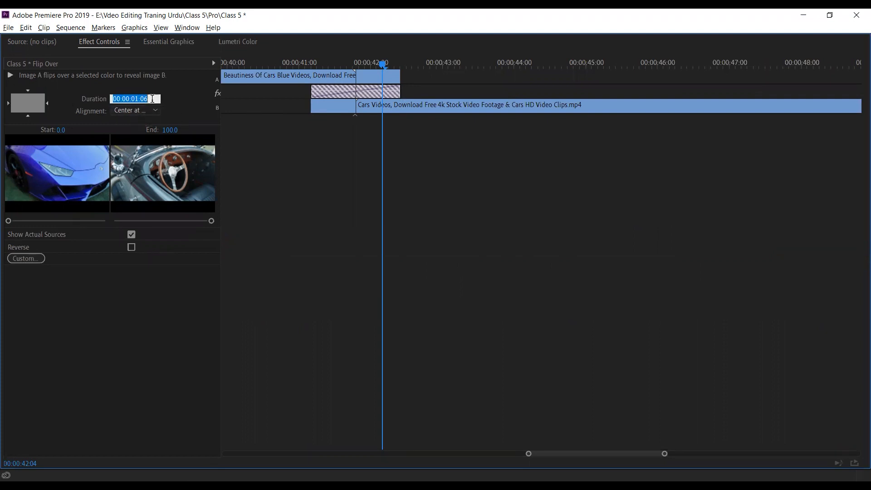
click(149, 98)
key(BackSpace)
text(0)
key(shift+Left)
key(shift+Left)
text(10)
key(Return)
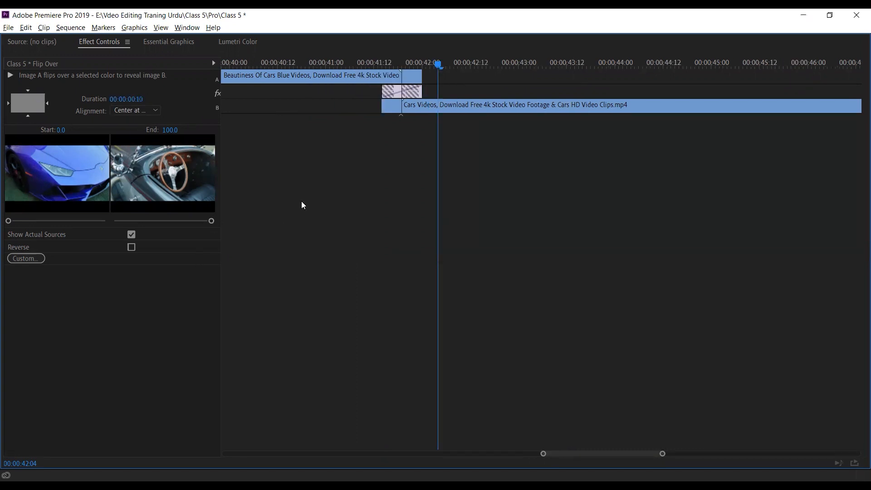
key(ctrl+z)
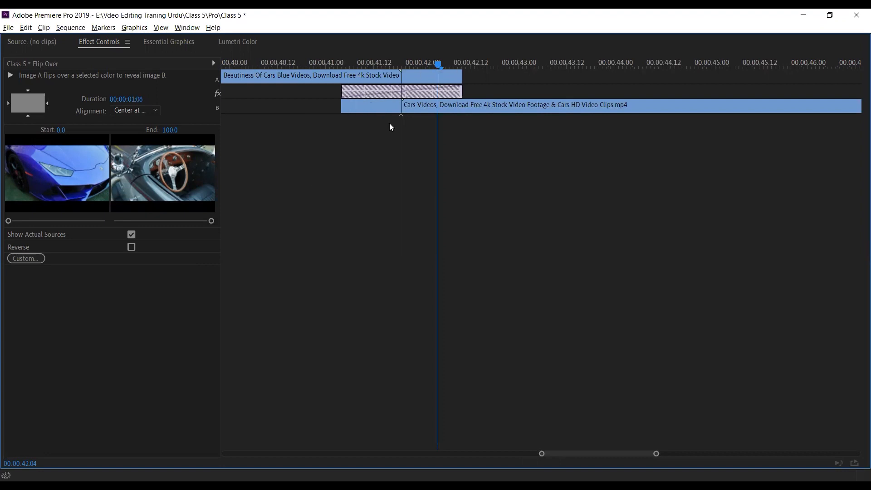
key(ctrl+shift+z)
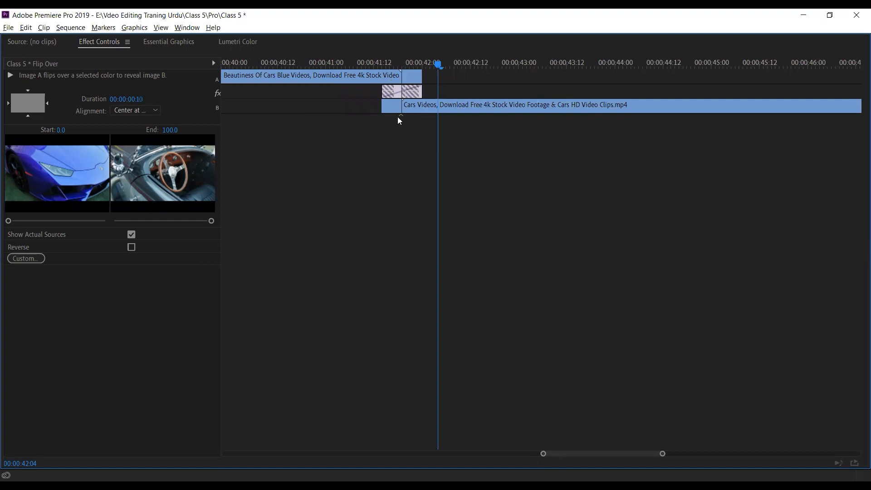
Restore the normal panel layout and play the shortened Flip Over transition from just before the cut
key(grave)
click(485, 320)
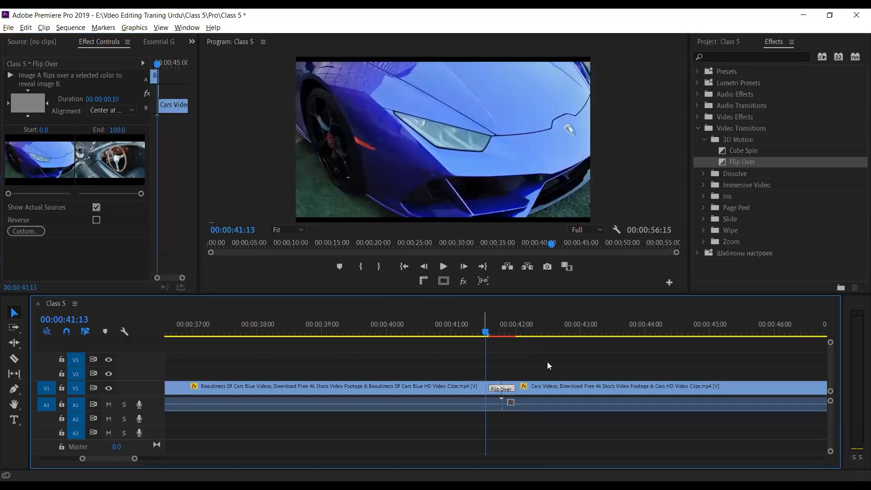
click(552, 371)
key(space)
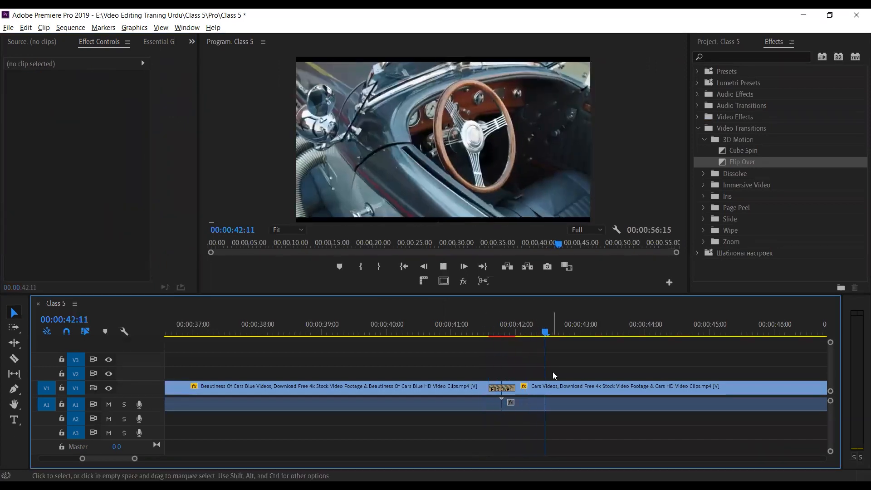
key(space)
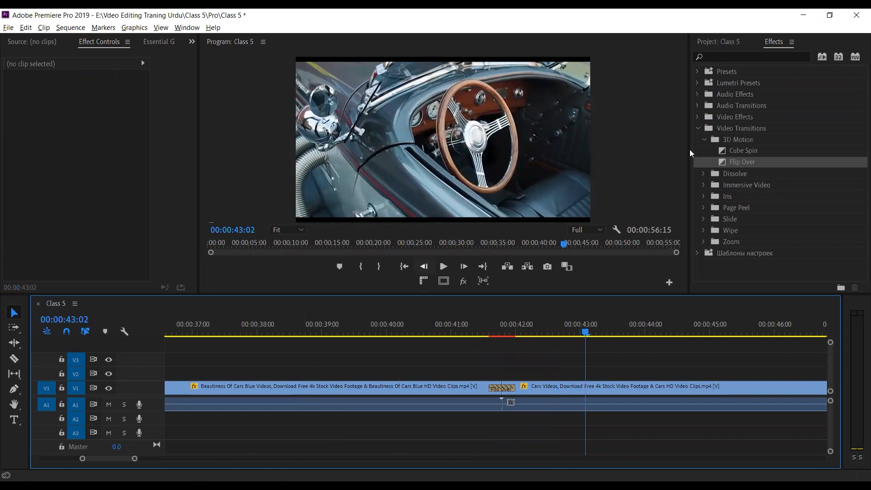
Replace the Flip Over transition between the two car clips on V1 with Additive Dissolve from the Dissolve folder
click(704, 140)
click(711, 151)
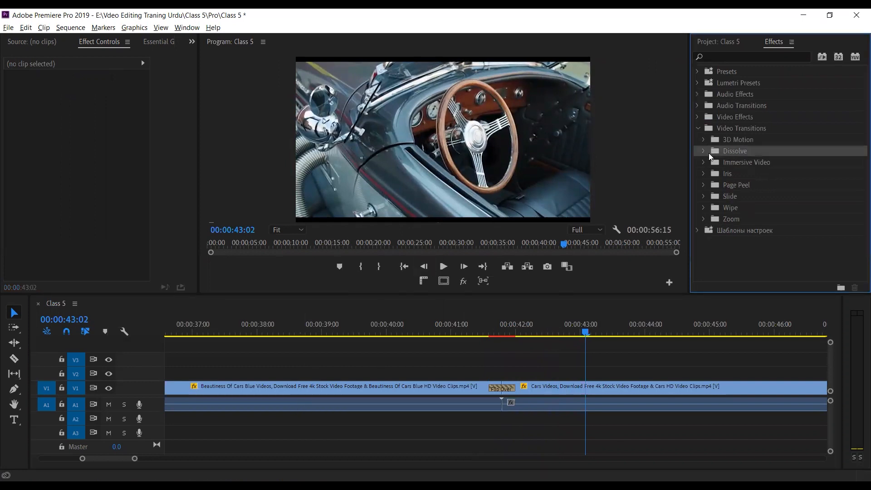
click(709, 154)
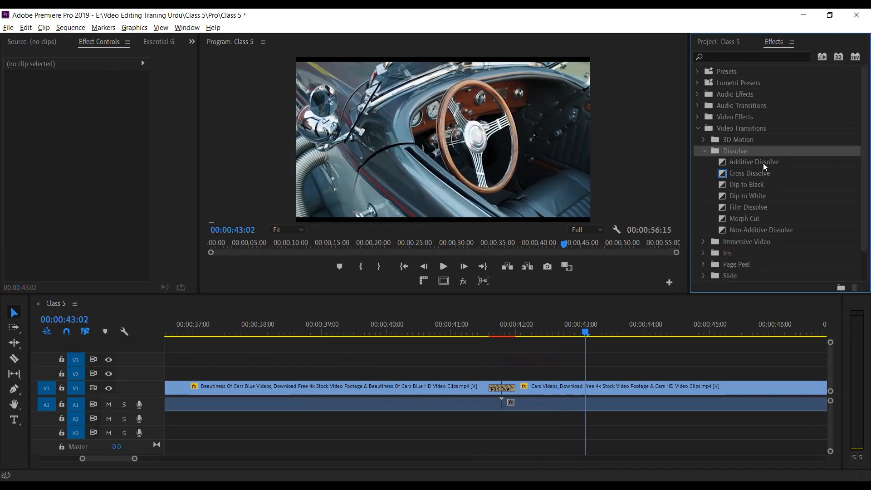
click(764, 164)
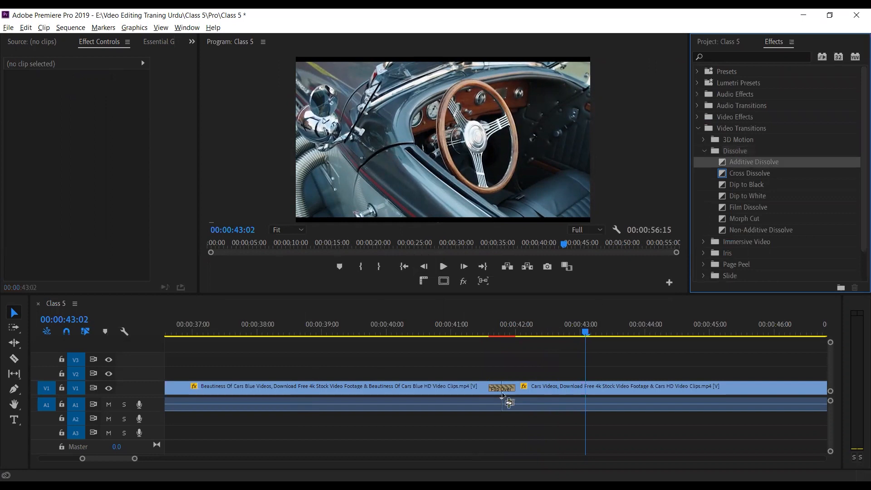
drag(501, 394, 502, 393)
Play the Additive Dissolve transition from just before the cut and return the playhead to 00:00:41:13
click(472, 332)
key(space)
key(space)
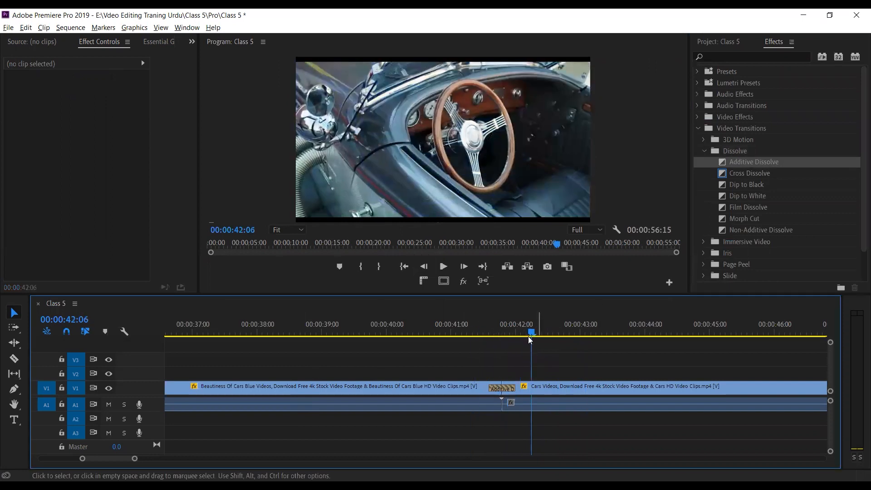
drag(528, 337, 485, 331)
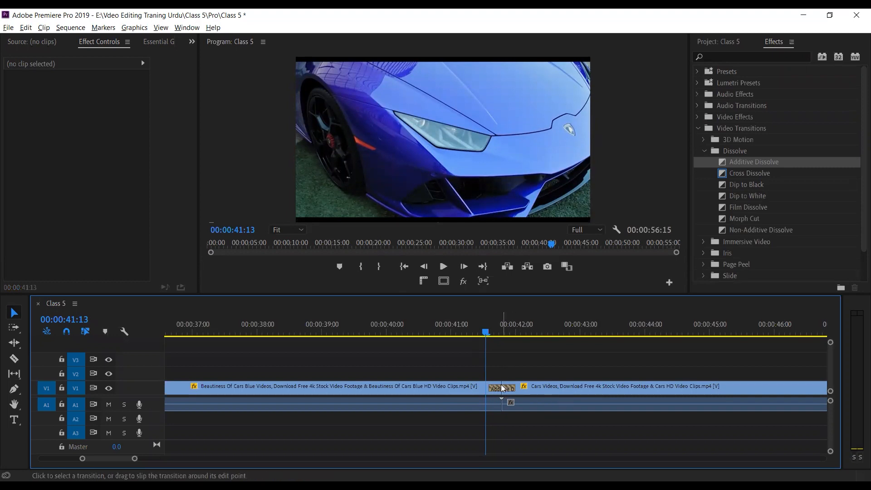
Set the Additive Dissolve transition's duration to 00:00:00:20 and play it
click(502, 388)
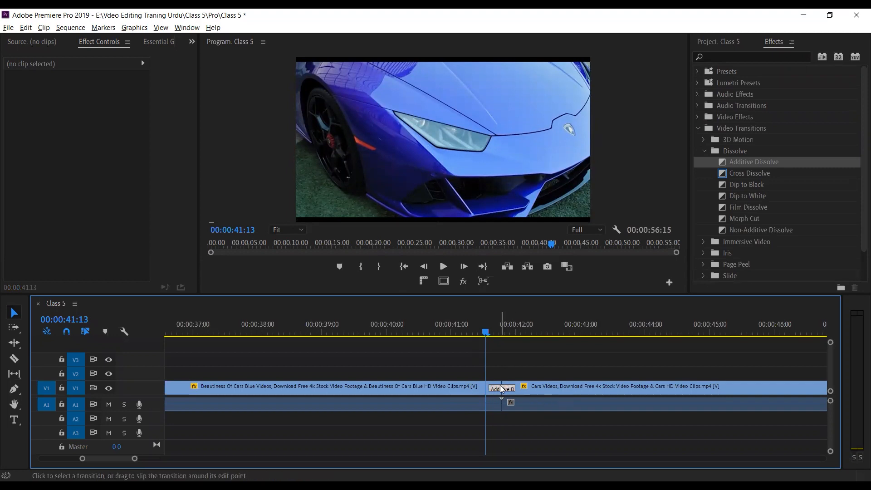
double_click(502, 388)
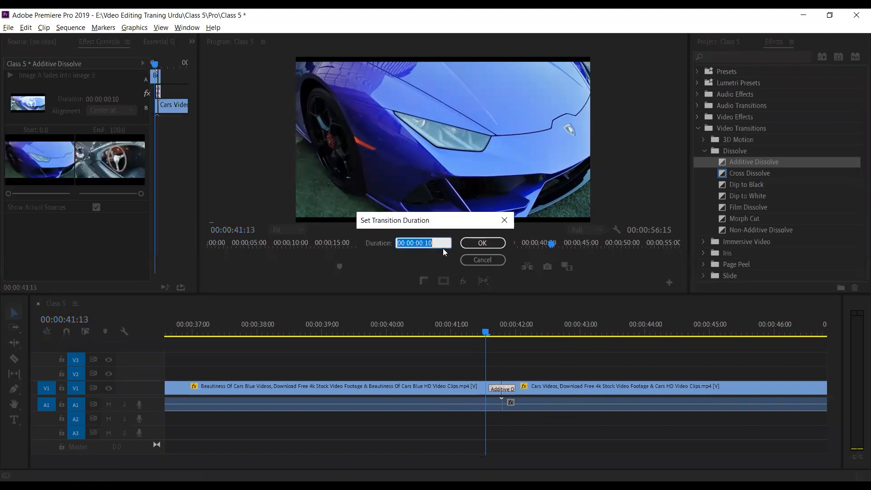
click(431, 244)
key(Return)
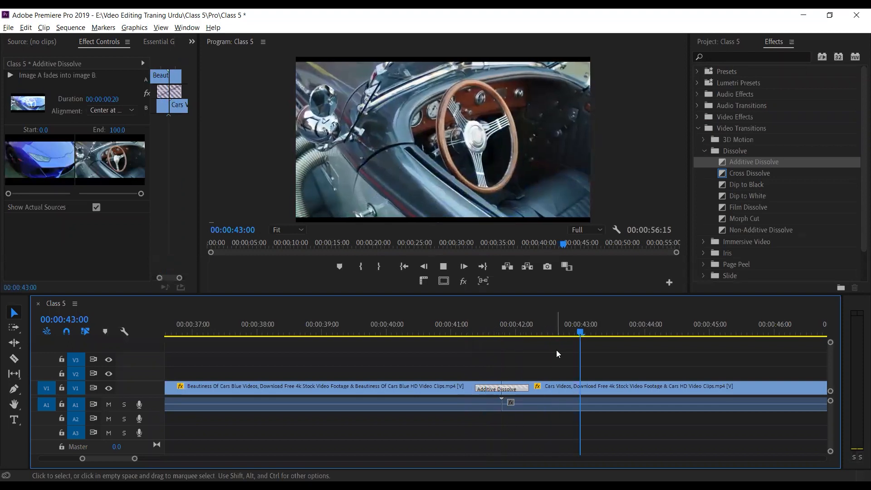
key(space)
Replace Additive Dissolve with Cross Dissolve at the cut on V1 and play it from 00:00:41:03
click(751, 175)
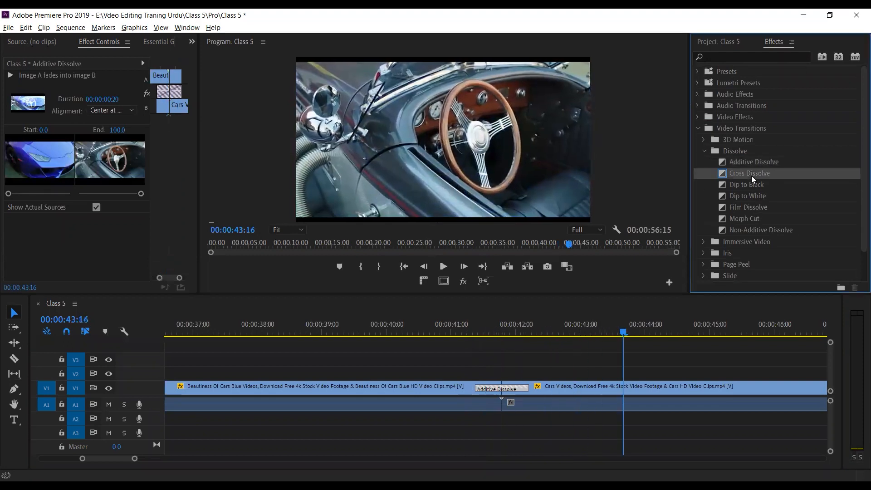
drag(469, 380, 469, 384)
click(461, 334)
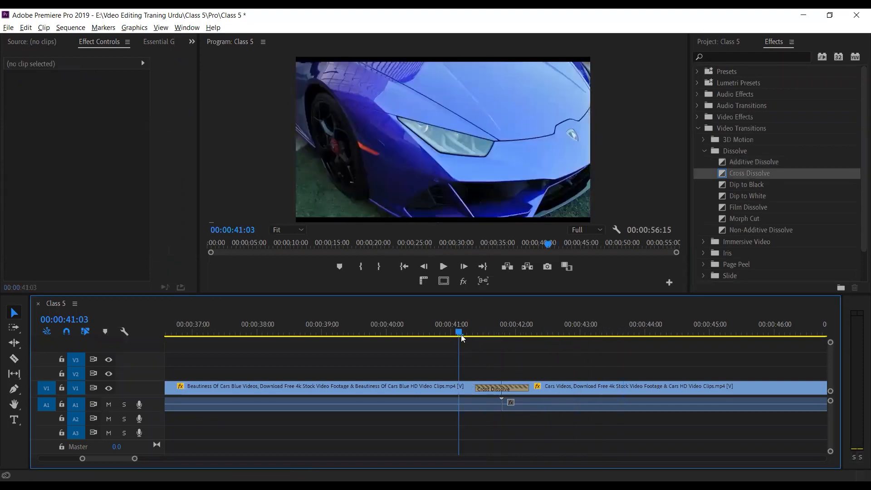
key(space)
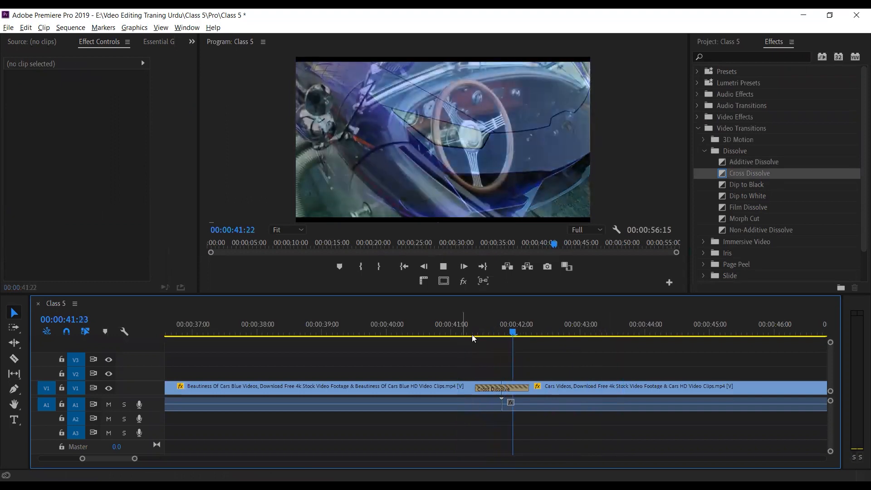
key(space)
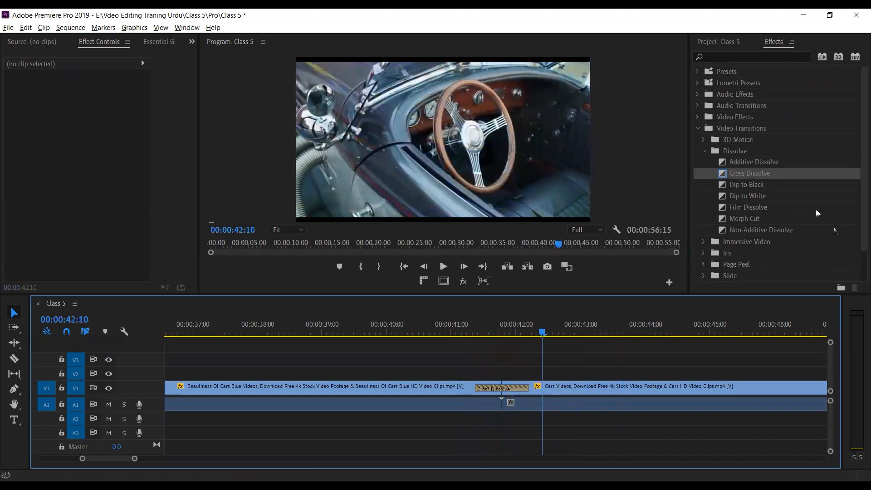
Examine the Dissolve transitions and the highlighted default one in the maximized effects list, and restore the normal layout
click(726, 183)
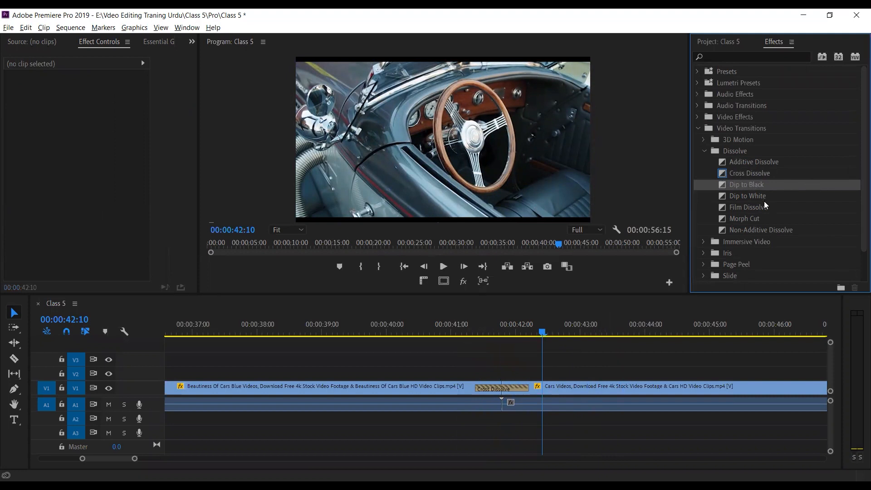
key(grave)
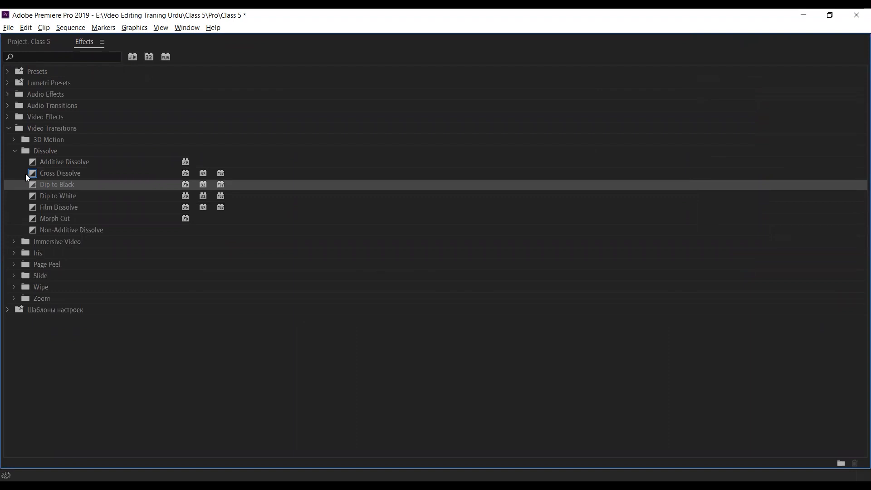
key(grave)
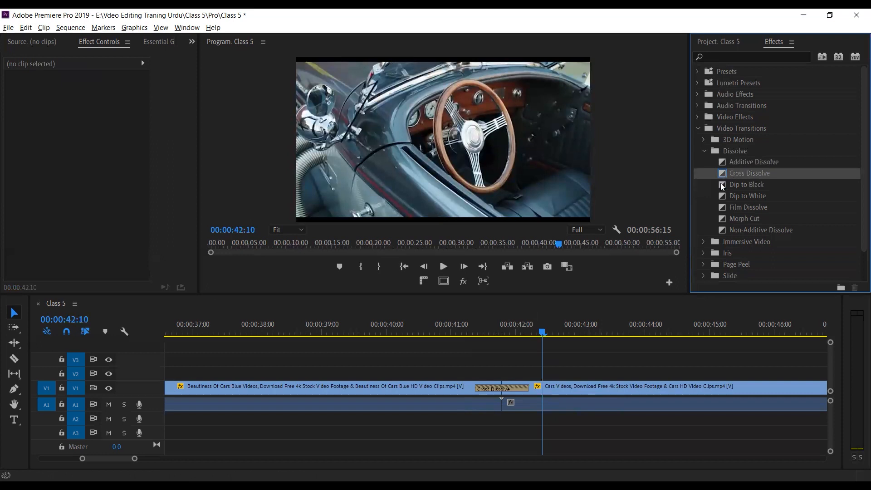
Delete the Cross Dissolve transition from V1 and place the playhead at 00:00:41:09, before the cut
click(505, 387)
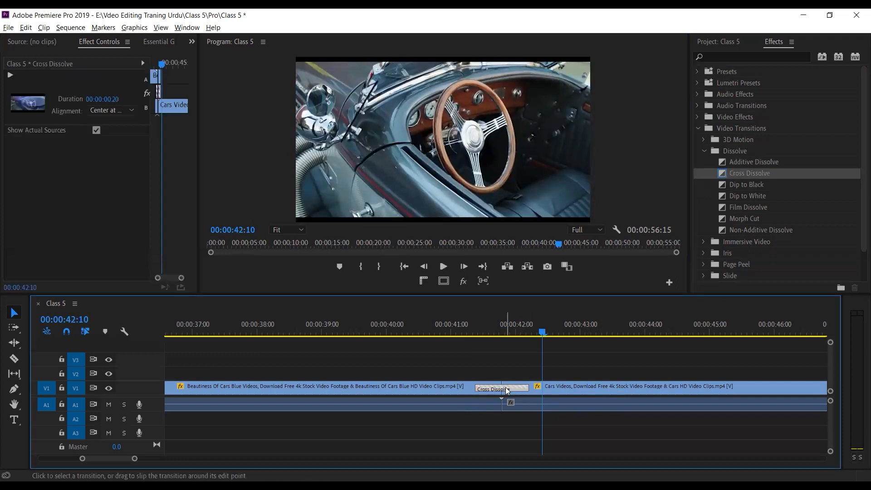
key(Delete)
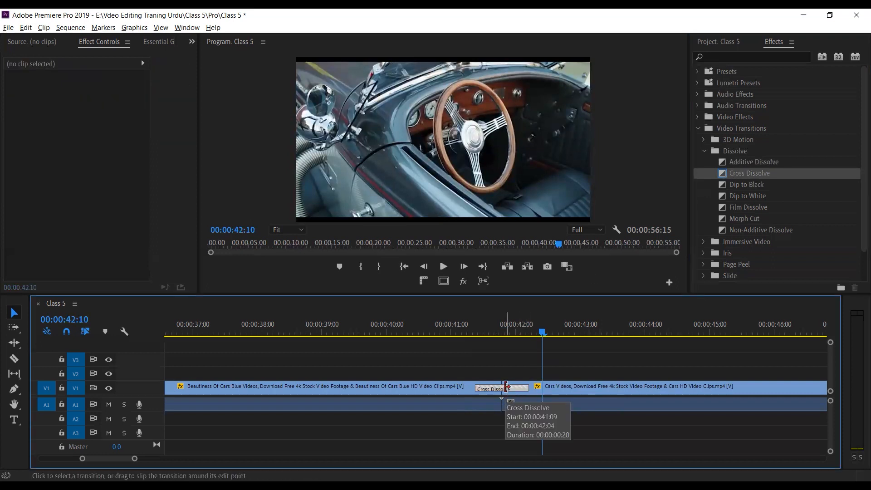
click(508, 332)
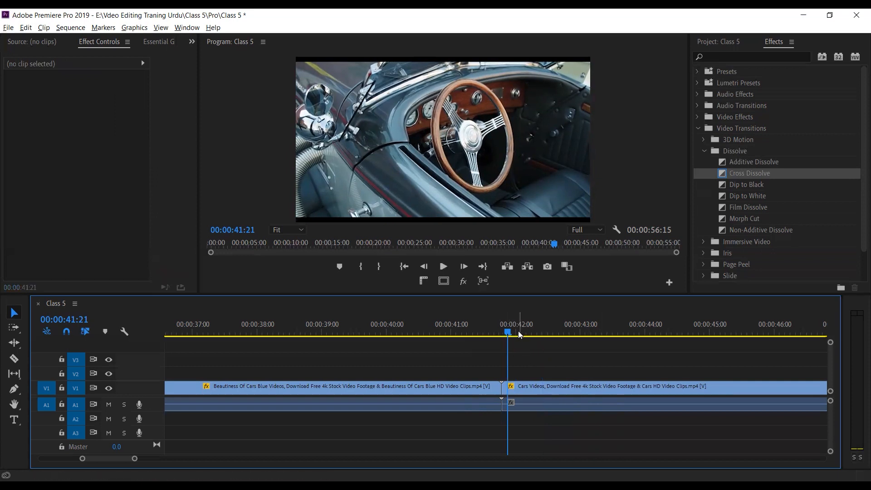
click(474, 332)
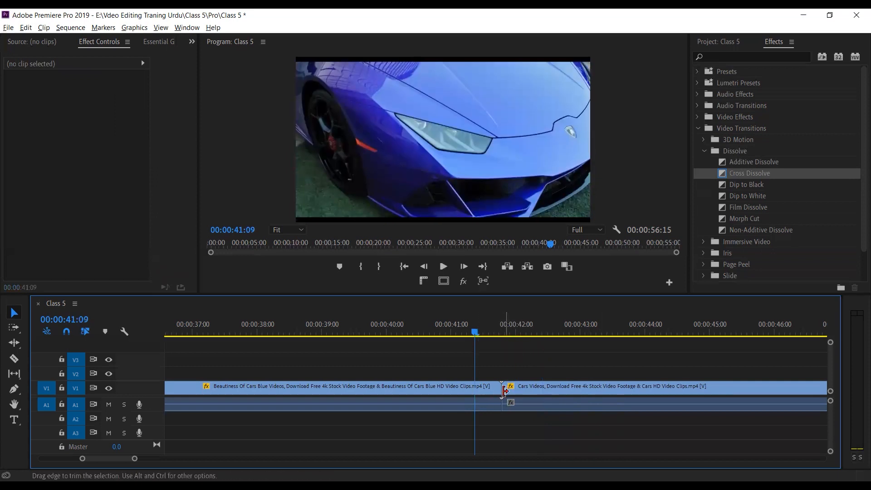
Apply the default transitions to the edit point between the two car clips, accepting repeated frames
key(equal)
key(equal)
scroll(580, 393, down, 1)
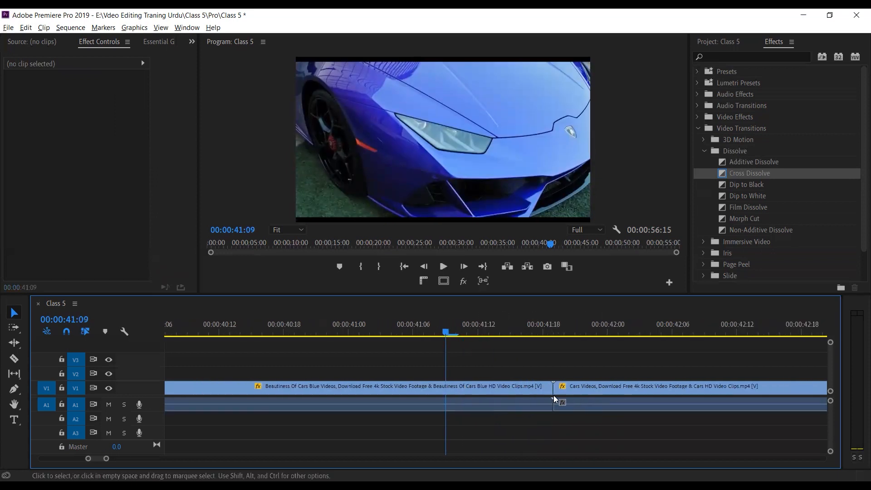
right_click(551, 388)
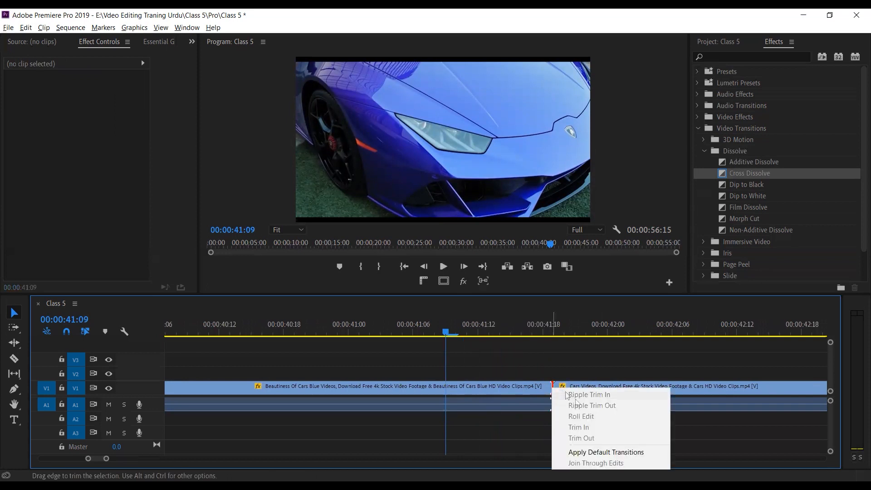
click(609, 453)
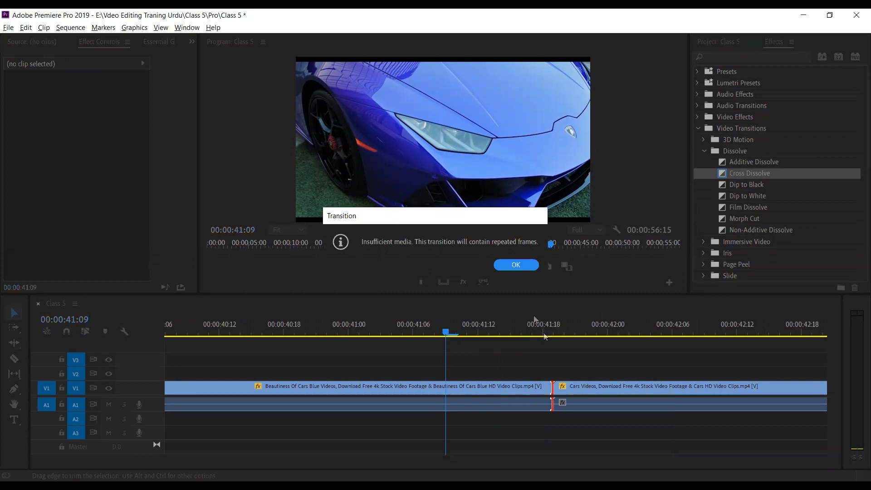
click(509, 266)
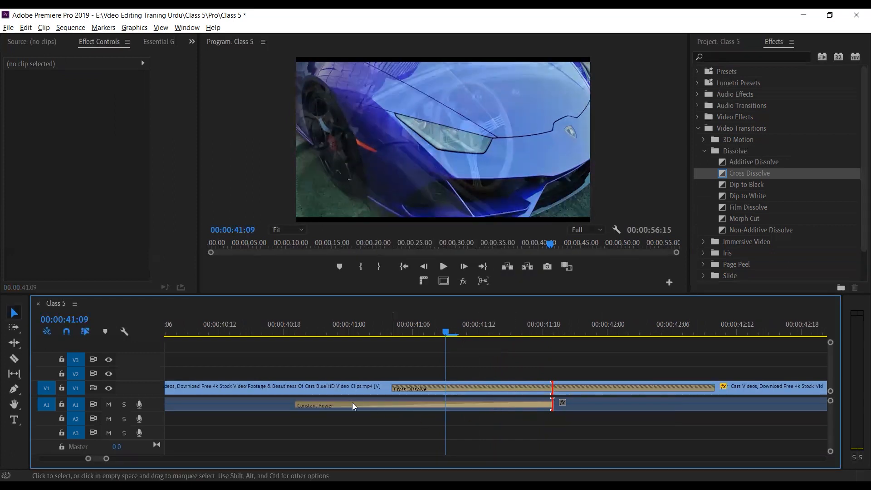
Deselect the edit point and move the playhead back to 00:00:40:23, ahead of the Cross Dissolve
click(467, 373)
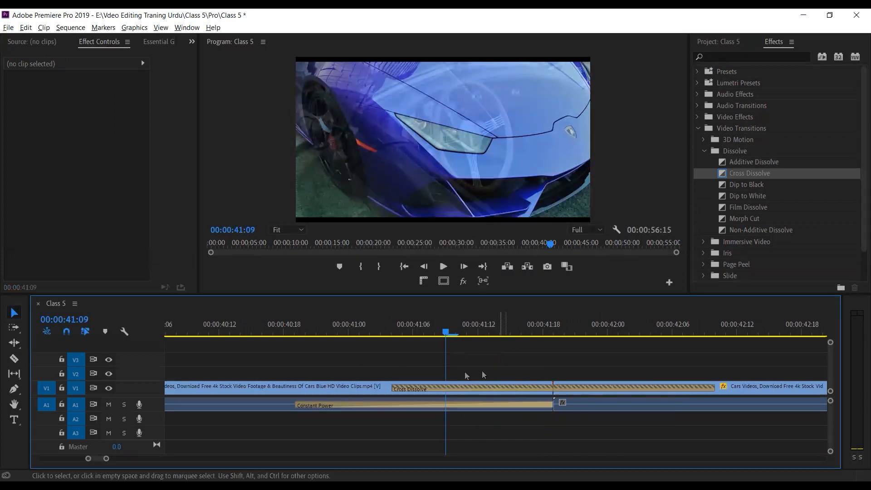
click(456, 331)
drag(442, 330, 339, 336)
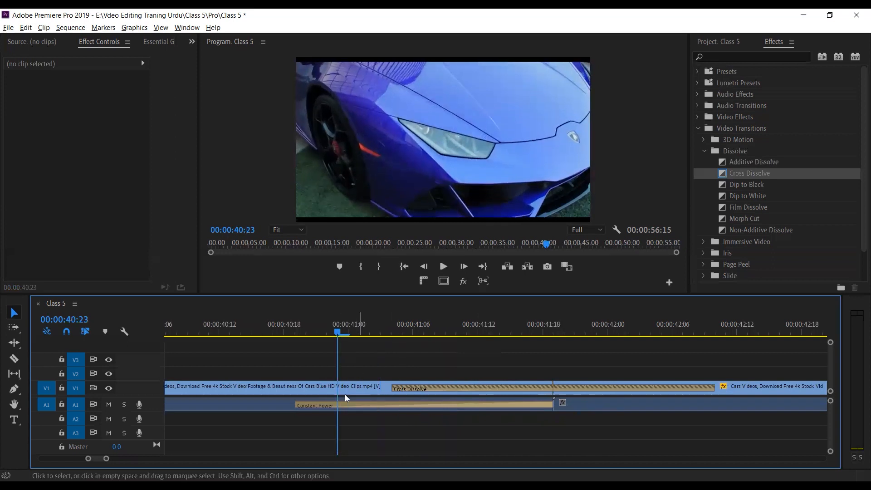
Inspect the duration and alignment settings of the Constant Power audio transition and the Cross Dissolve video transition
click(327, 407)
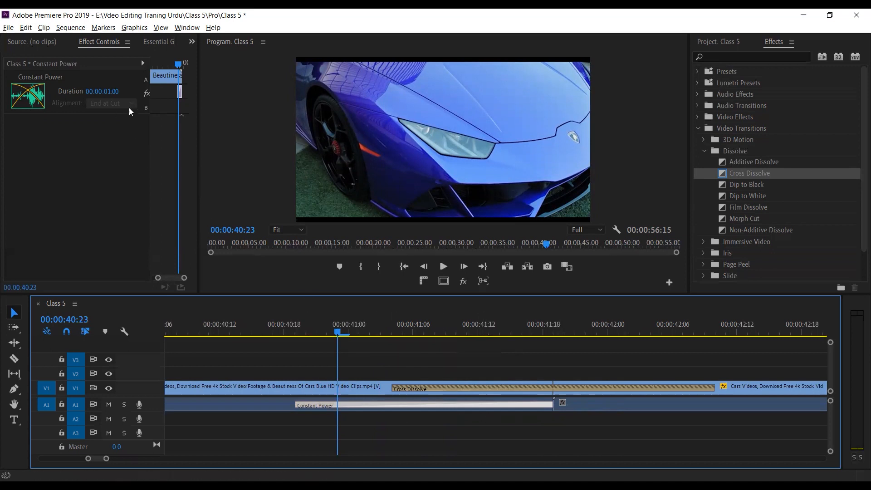
click(105, 104)
click(441, 404)
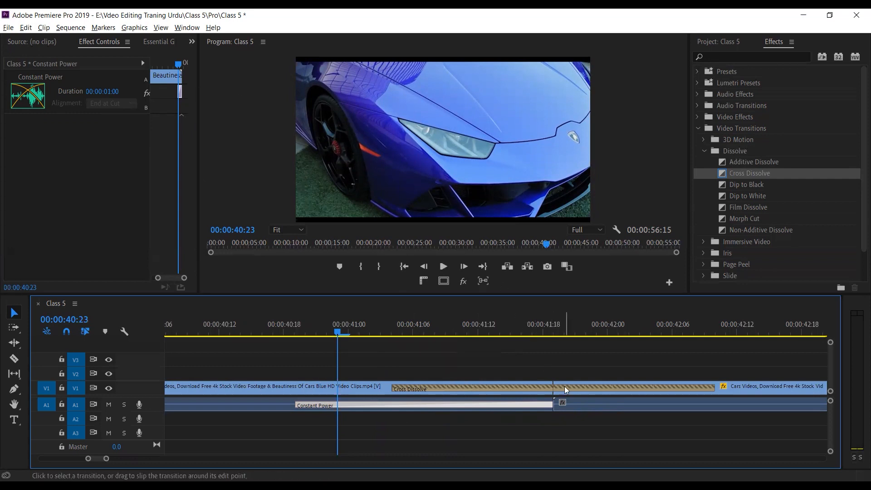
click(566, 389)
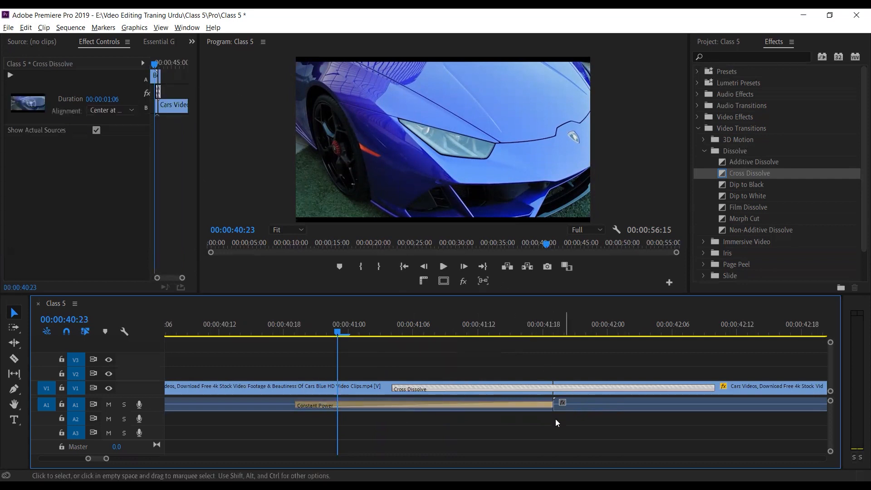
Delete the Constant Power transition from A1 and select the Cross Dissolve on V1
click(443, 406)
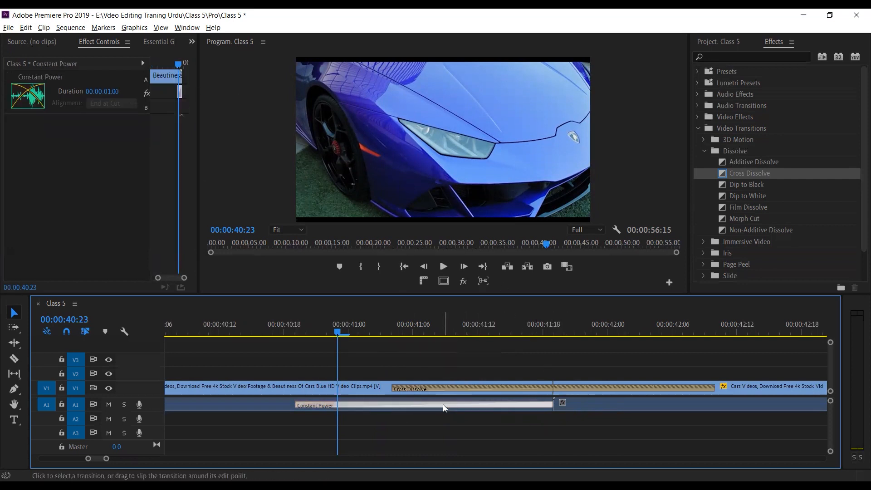
click(545, 390)
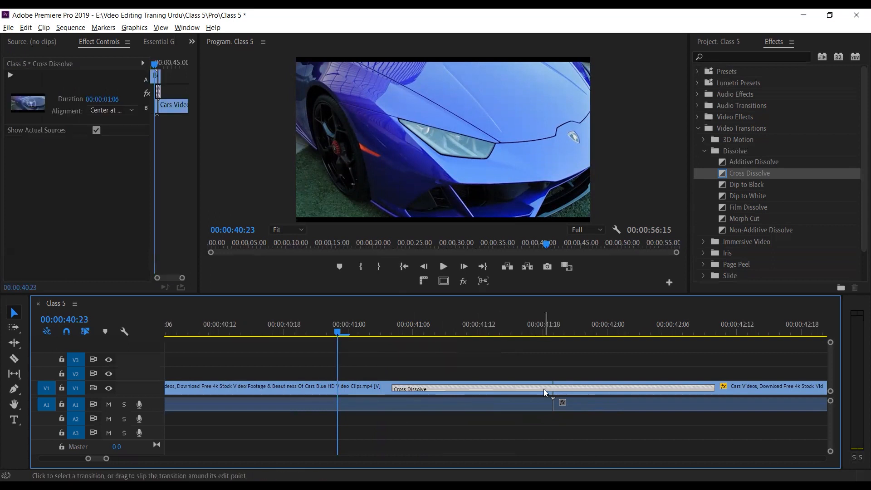
Expand the V1 track to show clip thumbnails and enlarge the timeline area upward
scroll(546, 392, down, 2)
double_click(149, 389)
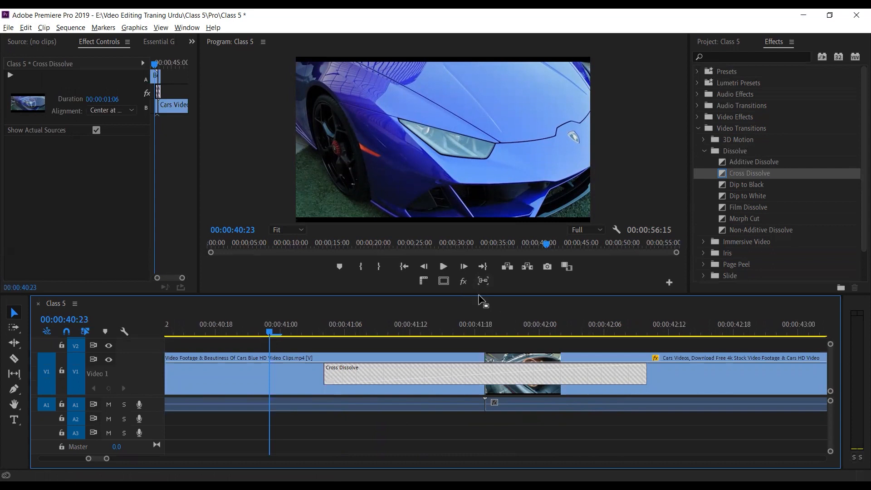
drag(478, 295, 477, 245)
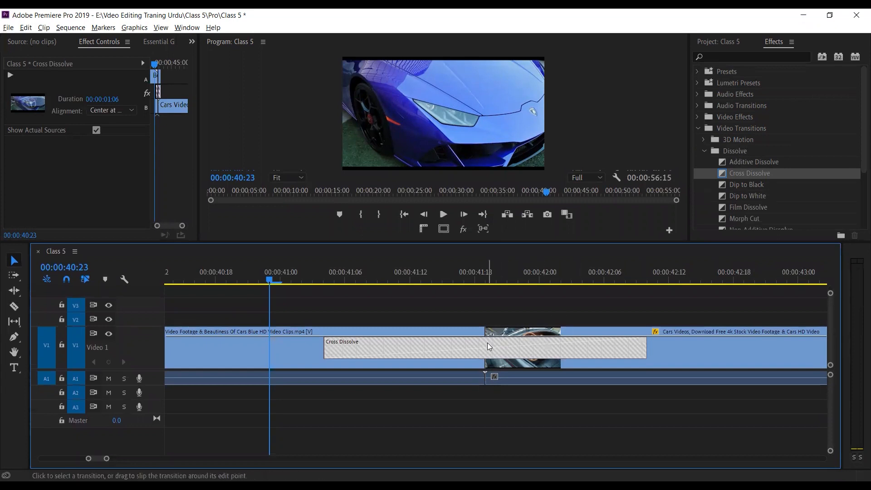
Bring the Constant Power transition back briefly, reverse that change, and remove the Cross Dissolve from the cut
key(ctrl+shift+d)
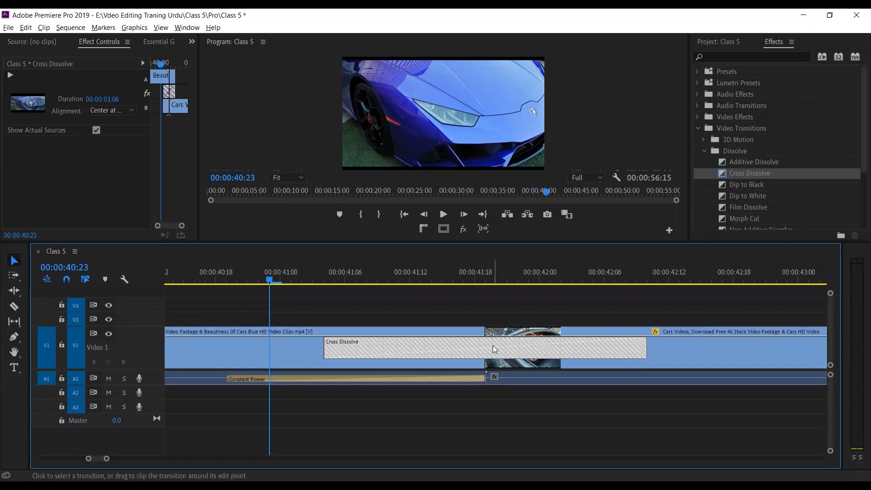
key(ctrl+z)
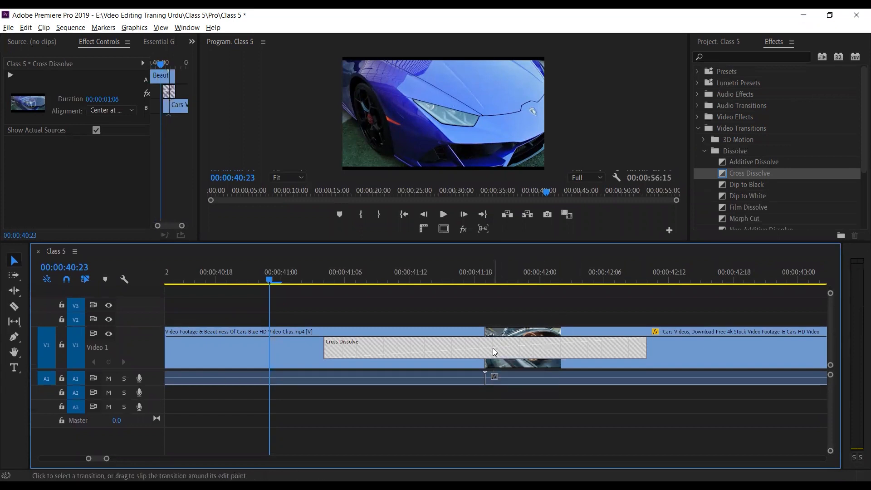
key(ctrl+z)
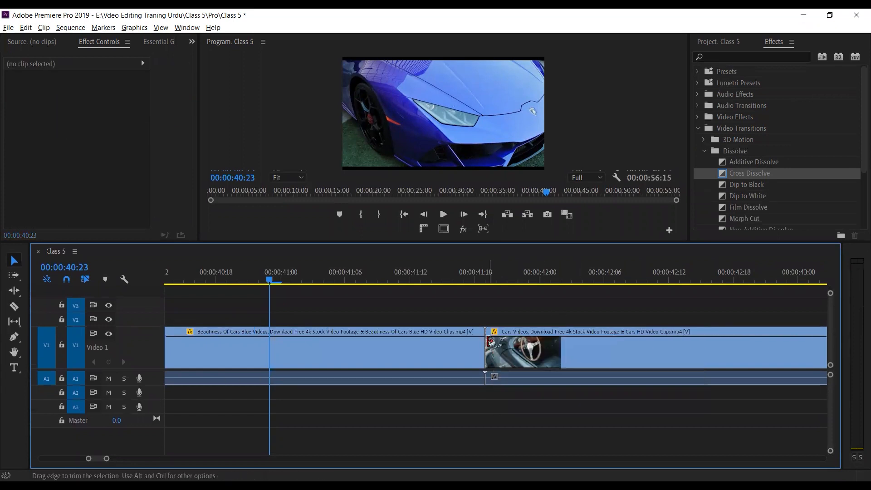
Apply the default transitions at the cut between the two car clips and move the playhead to 00:00:41:02
right_click(488, 343)
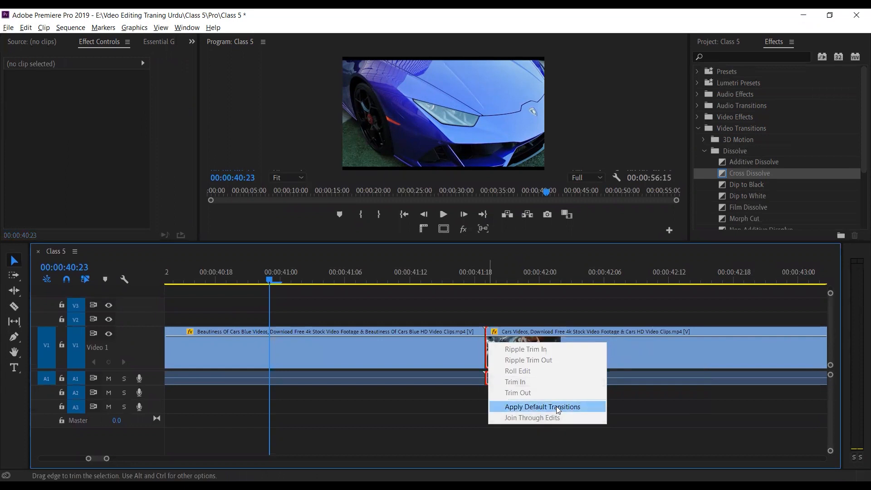
click(569, 408)
click(516, 264)
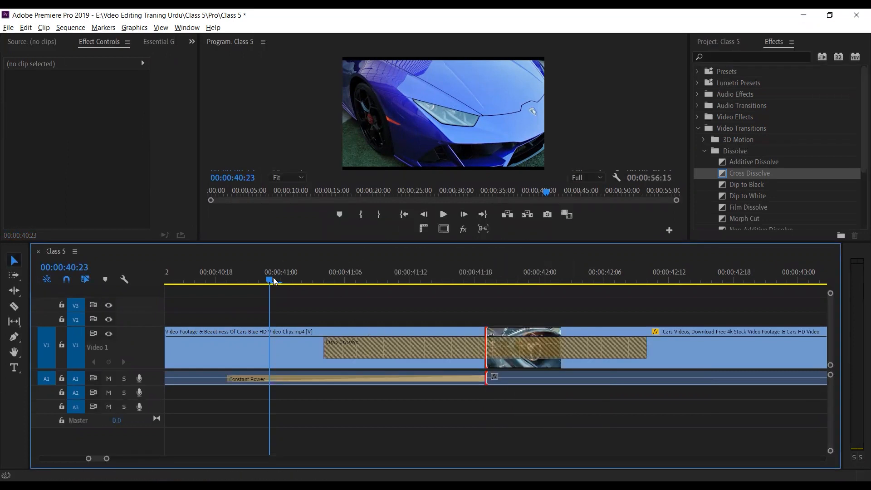
drag(274, 281, 303, 281)
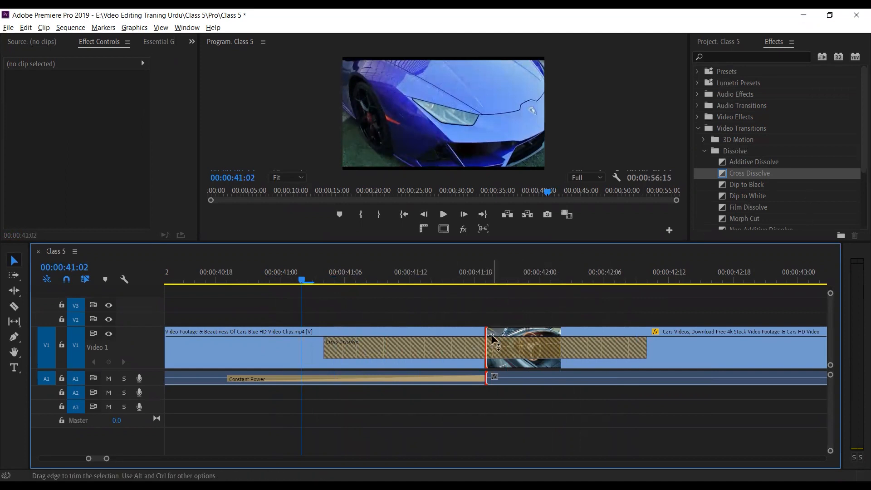
Delete the Cross Dissolve from V1 and reapply the default transition at the cut, accepting repeated frames
click(499, 352)
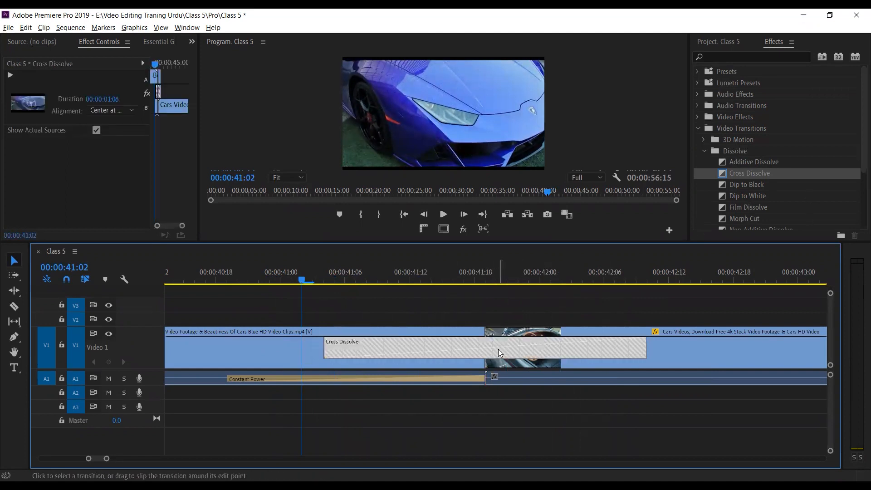
key(Delete)
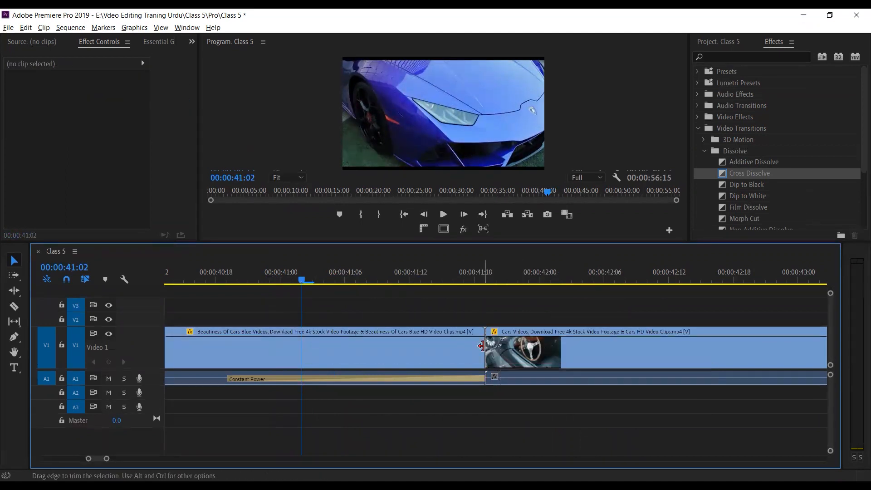
click(483, 345)
click(439, 376)
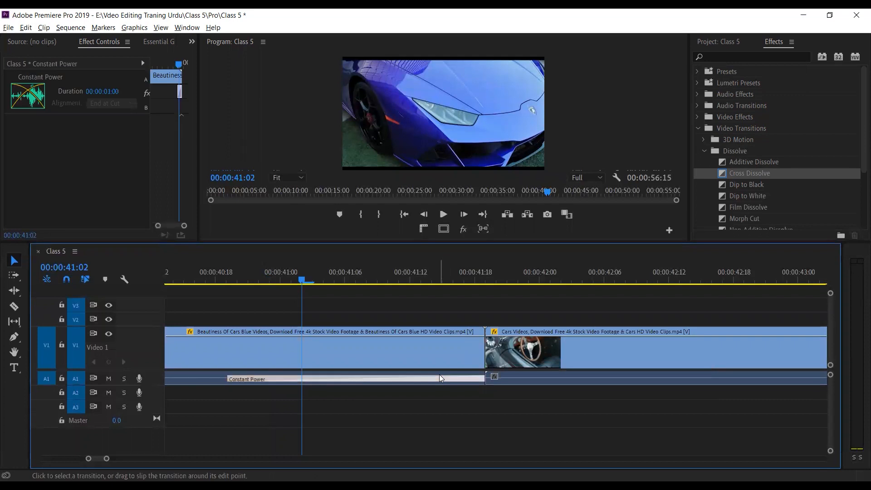
click(481, 353)
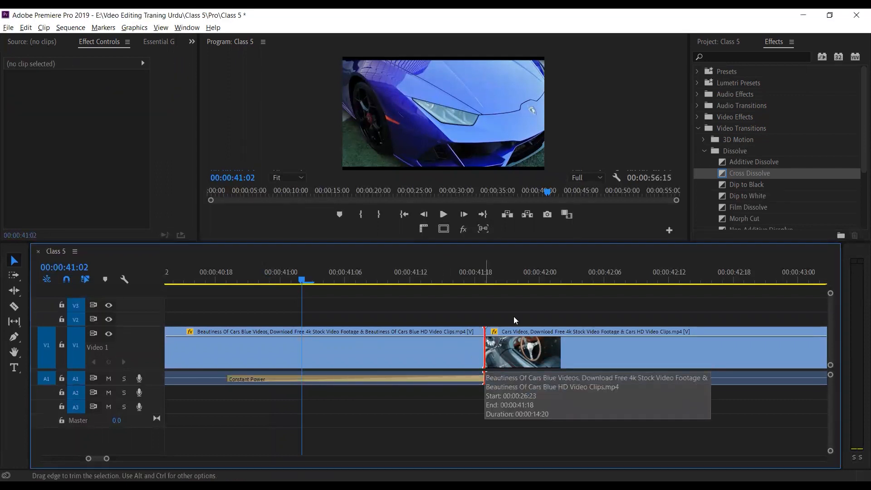
key(ctrl+d)
click(517, 268)
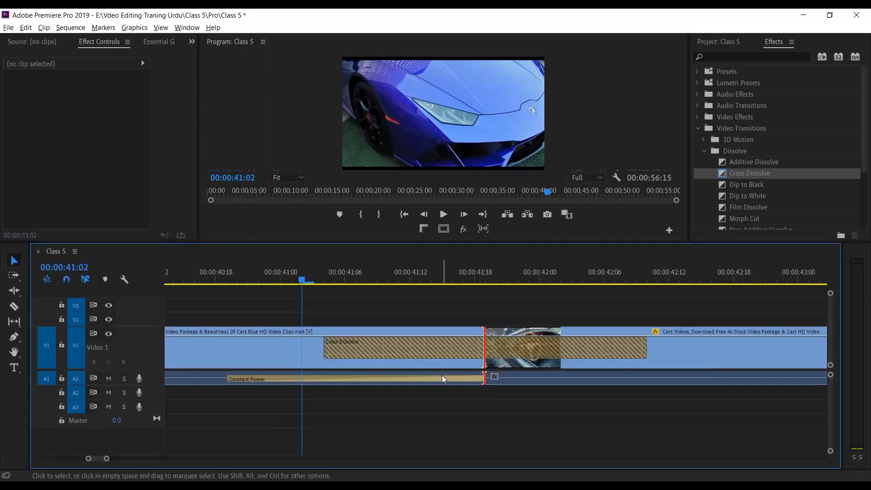
Delete the Constant Power transition from A1 and play through the Cross Dissolve
click(444, 380)
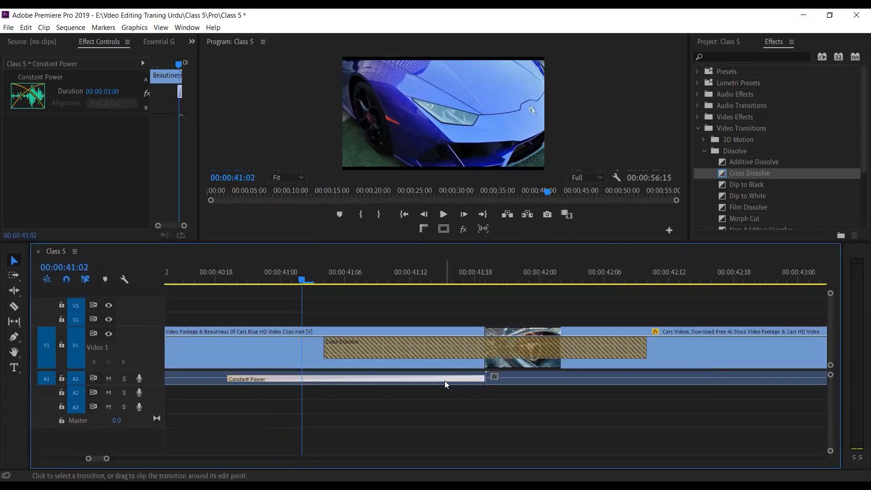
key(Delete)
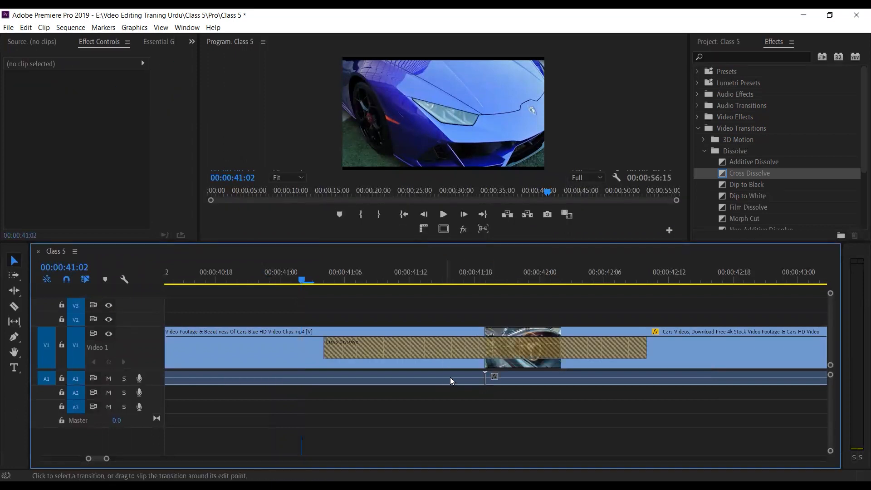
key(space)
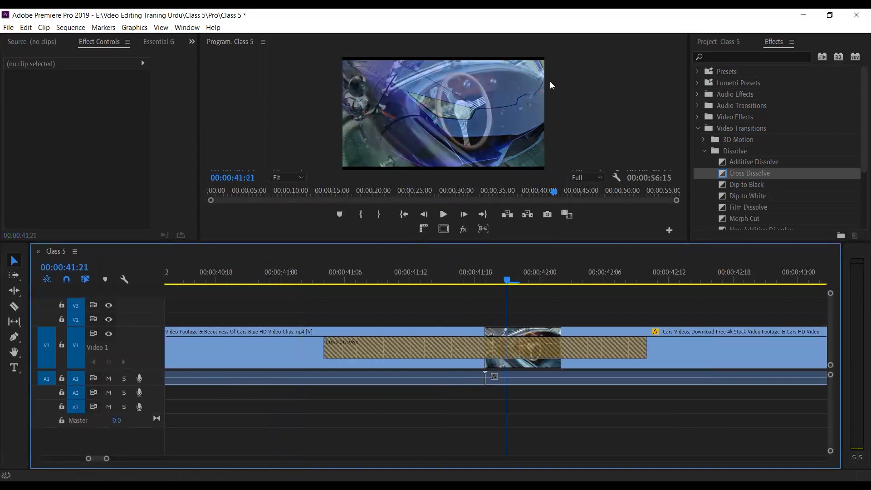
scroll(788, 174, down, 2)
key(space)
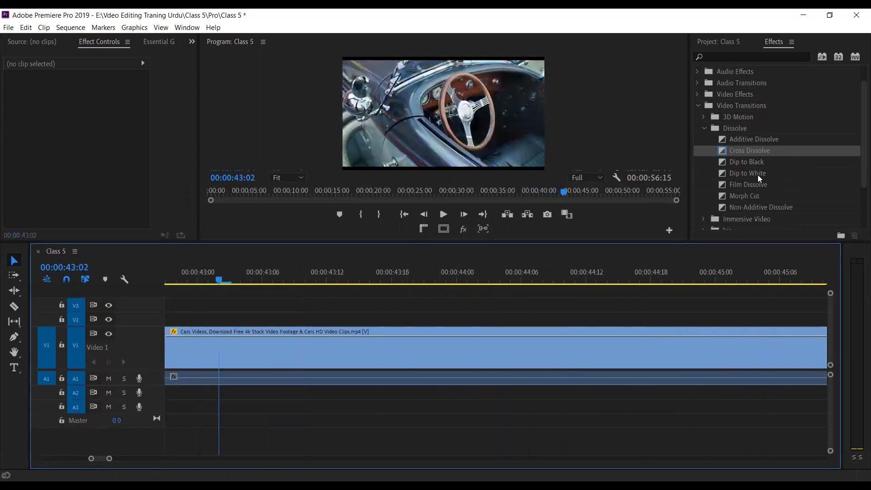
Replace the Cross Dissolve at the cut with Dip to Black and play it from 00:00:41:10
scroll(758, 175, up, 2)
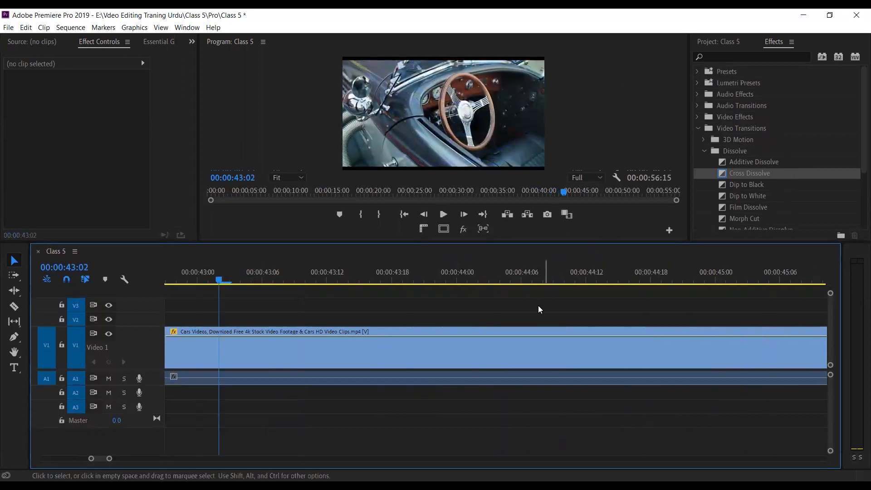
scroll(538, 304, up, 5)
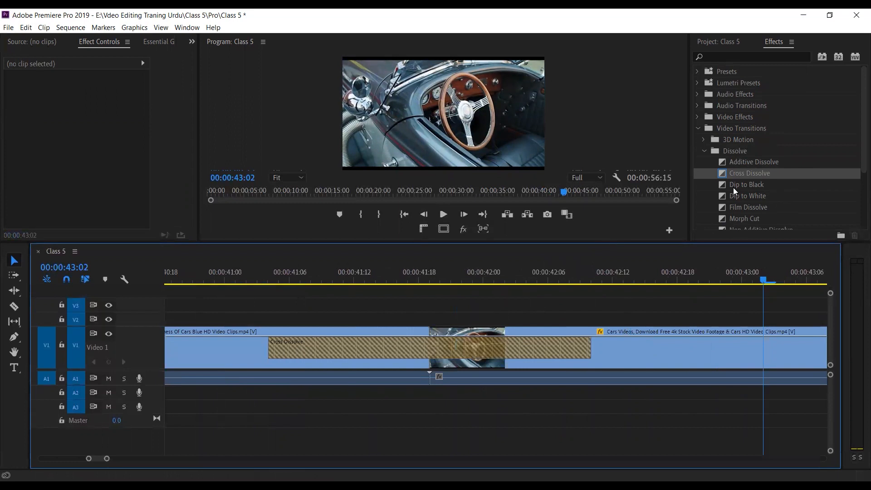
drag(734, 187, 437, 358)
click(331, 277)
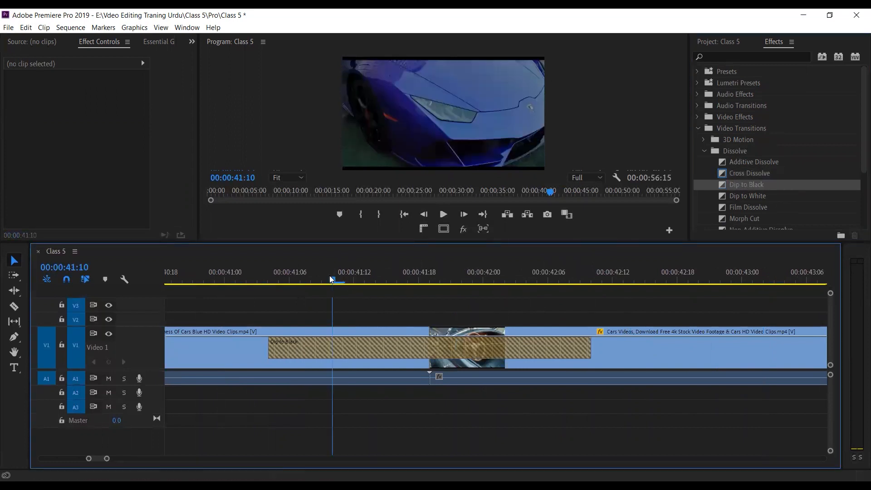
key(space)
key(space)
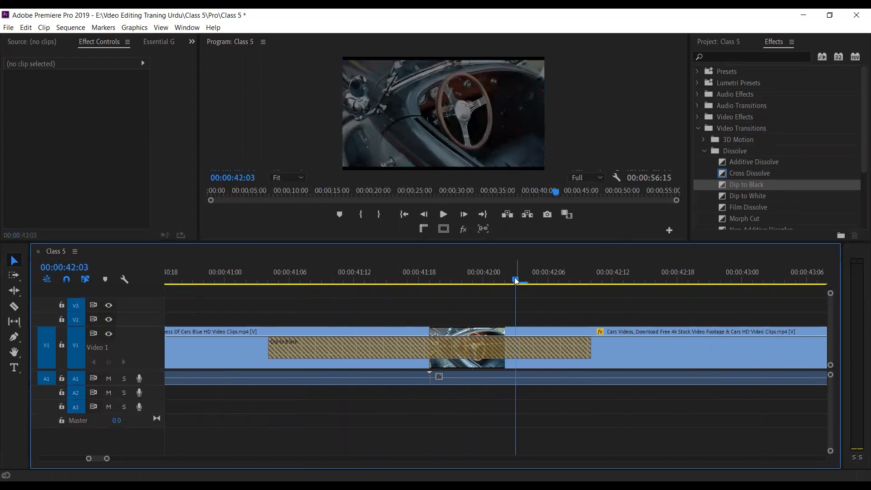
Scrub around the end of the Dip to Black transition, and replay the whole transition from 00:00:41:03
drag(516, 280, 639, 287)
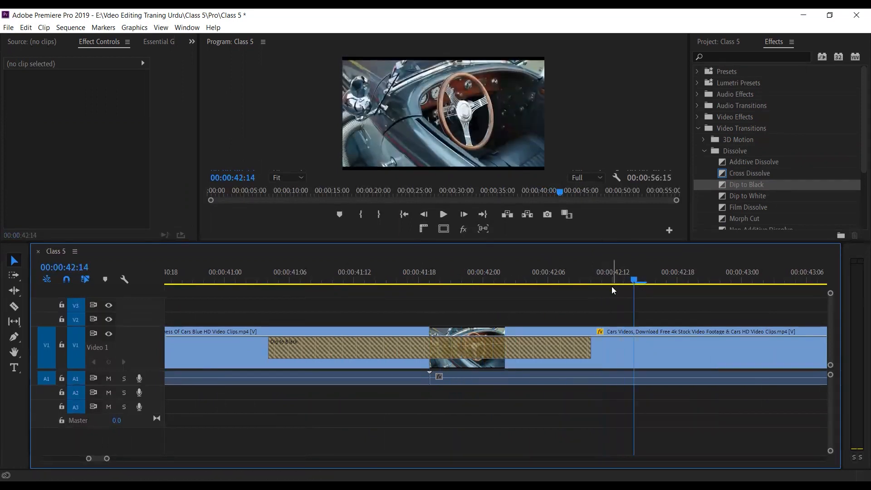
click(603, 346)
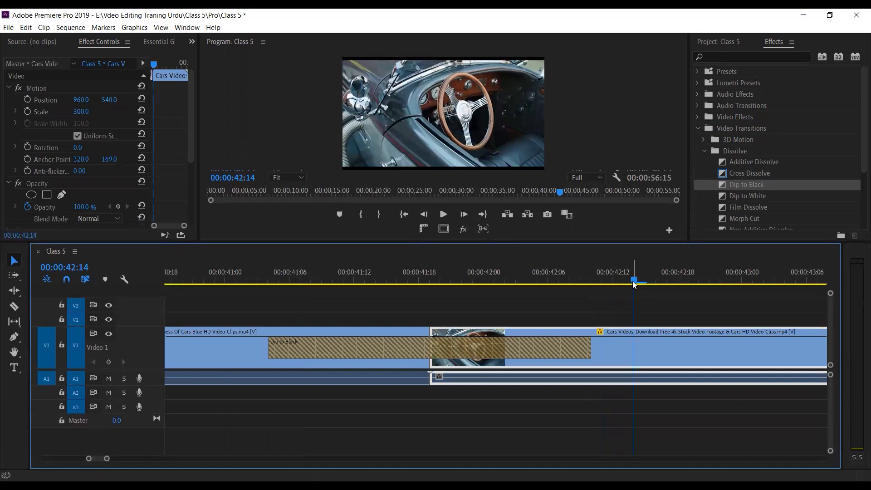
drag(634, 284, 582, 283)
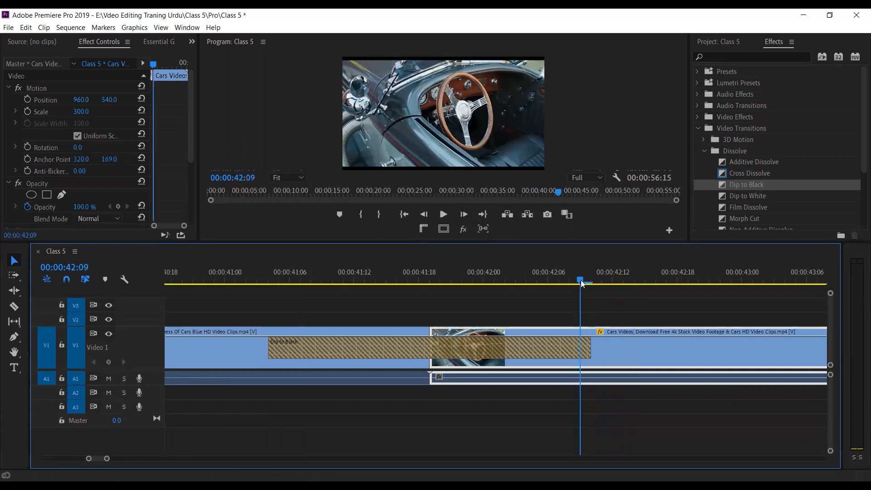
scroll(483, 342, up, 1)
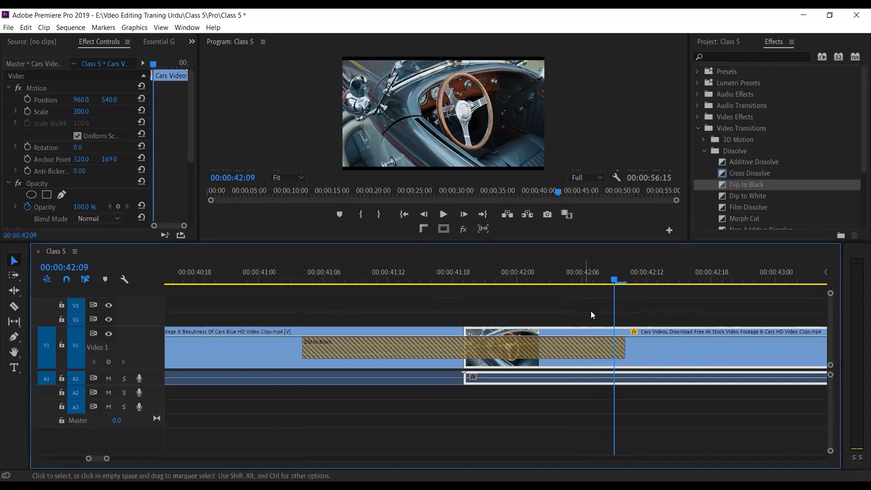
drag(614, 281, 630, 284)
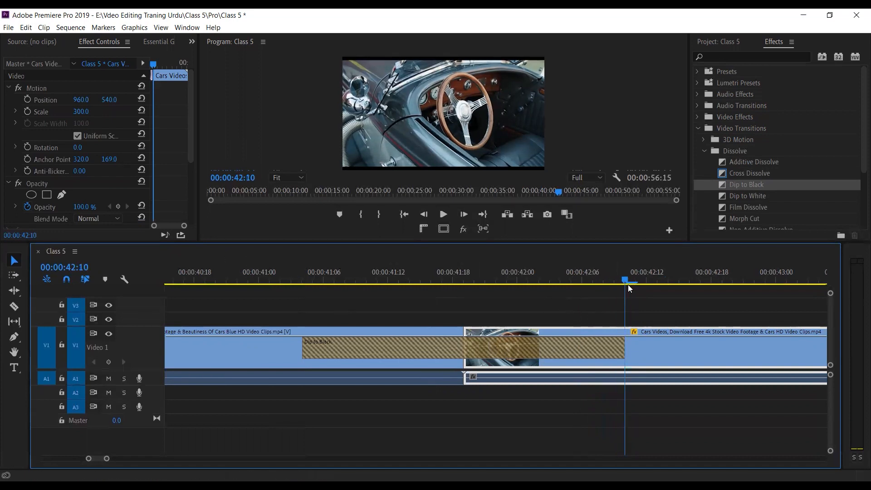
click(293, 279)
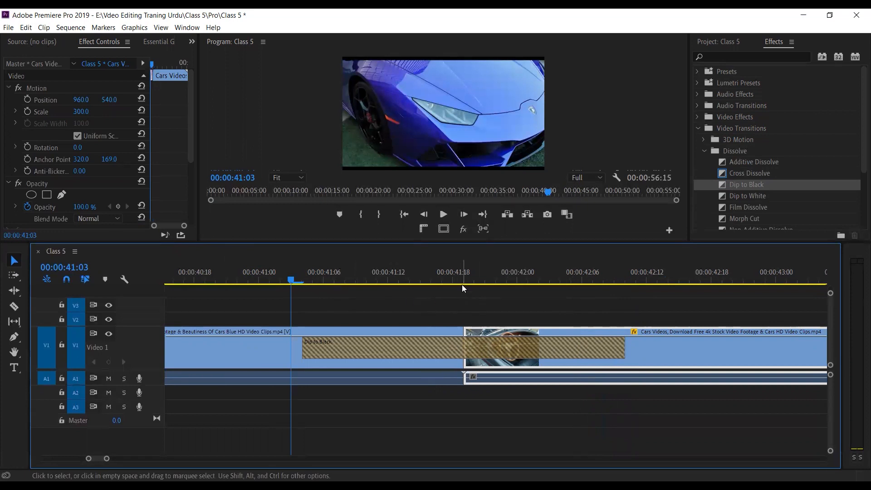
click(549, 293)
key(space)
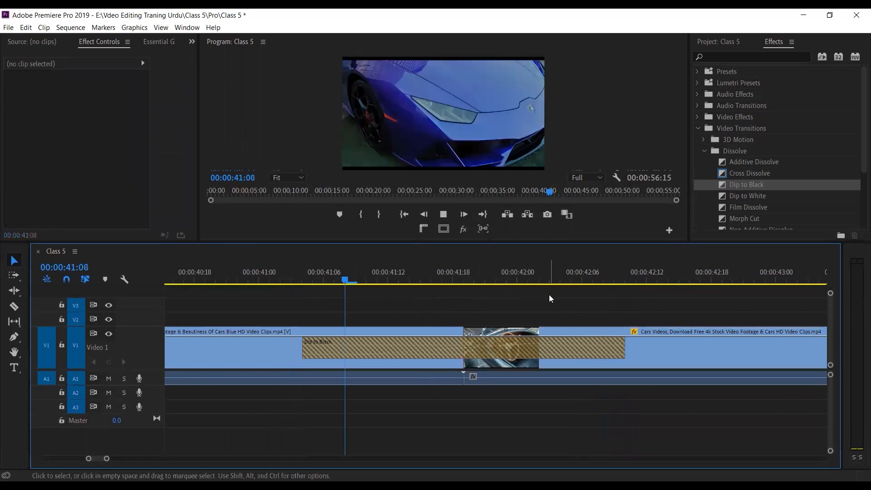
key(space)
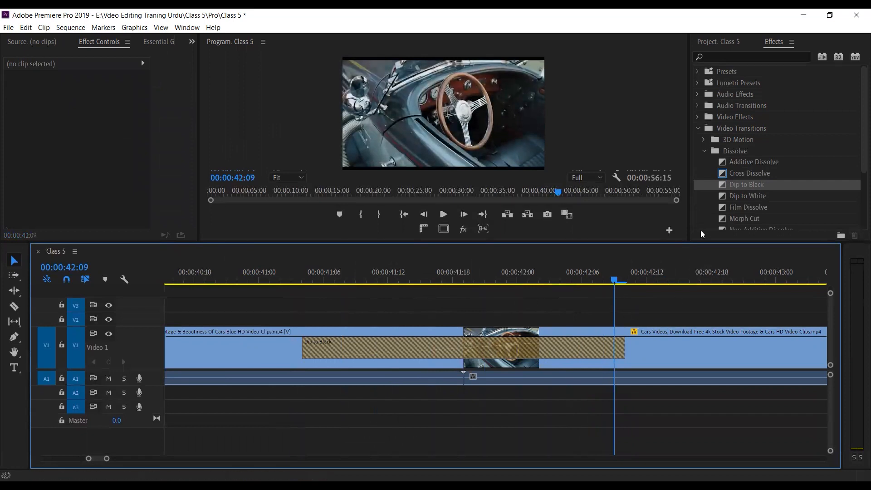
Set Dip to Black as the default transition and delete the existing Dip to Black from the cut
right_click(742, 189)
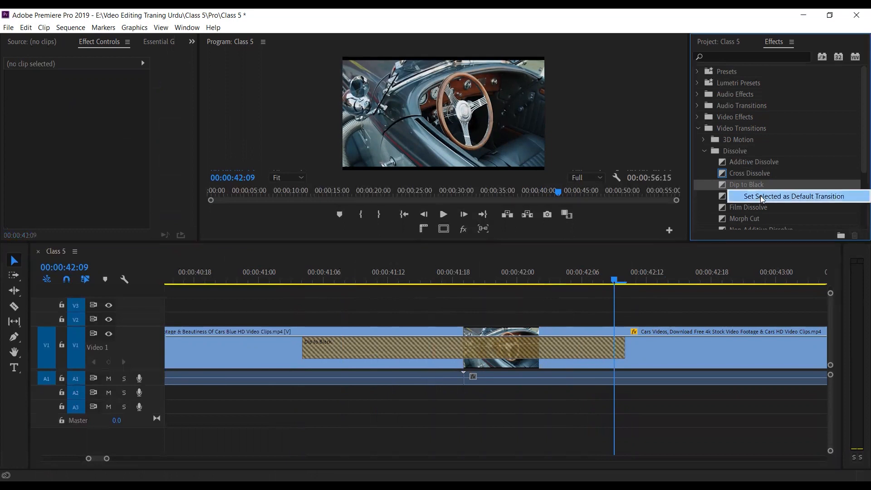
click(762, 196)
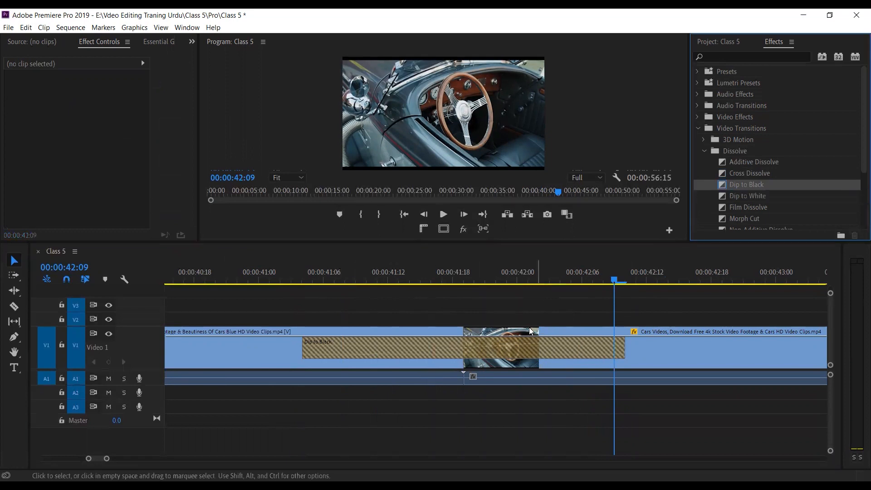
click(512, 344)
key(Delete)
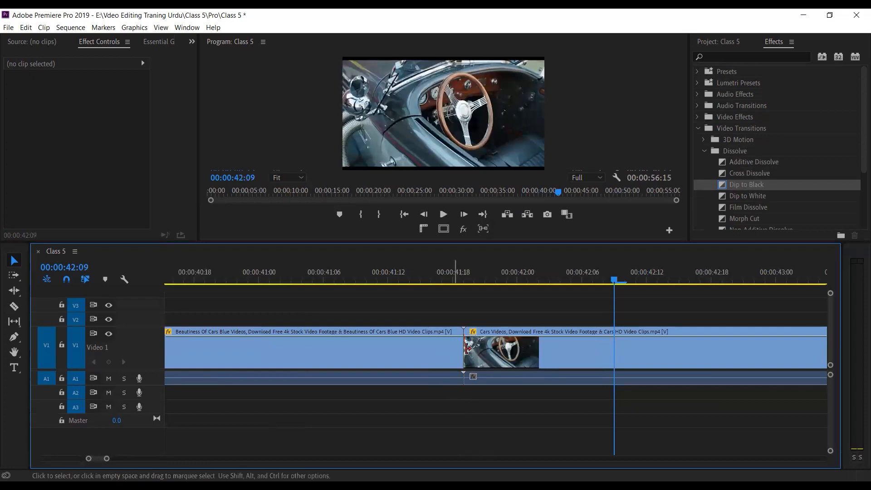
Apply the default Dip to Black transition at the cut on V1, accepting repeated frames, and play through it
click(469, 398)
click(465, 345)
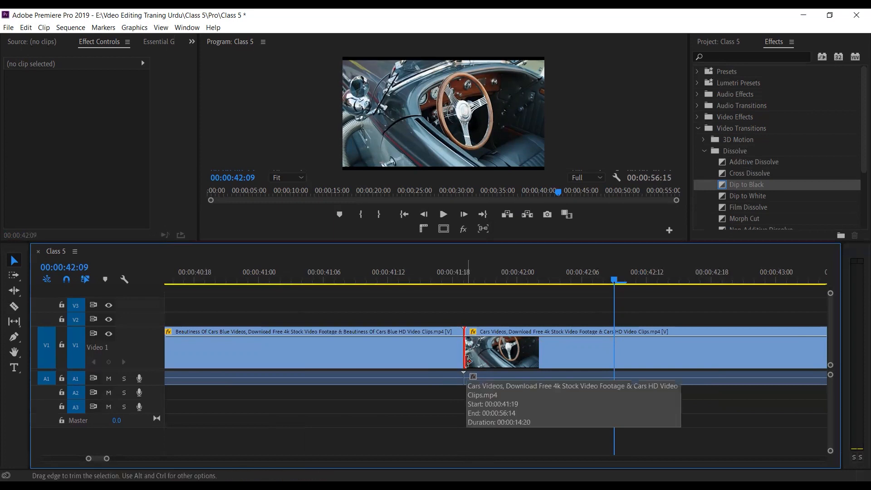
key(ctrl+d)
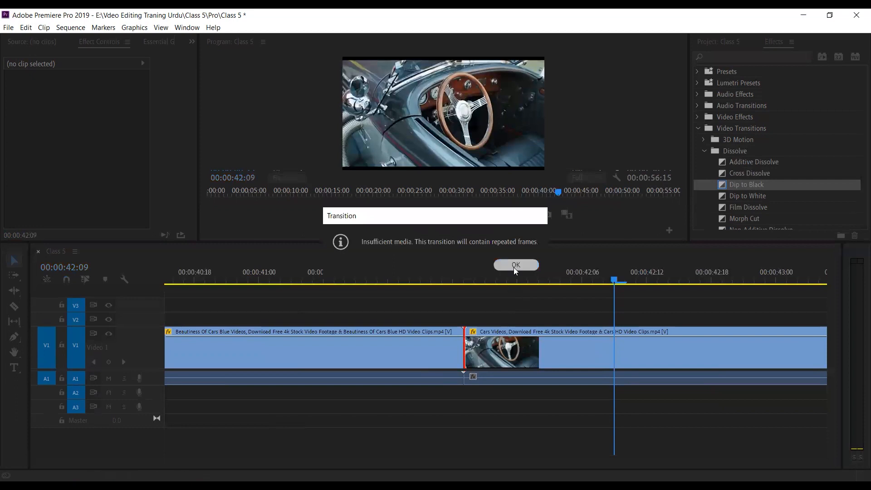
click(516, 265)
click(290, 274)
key(space)
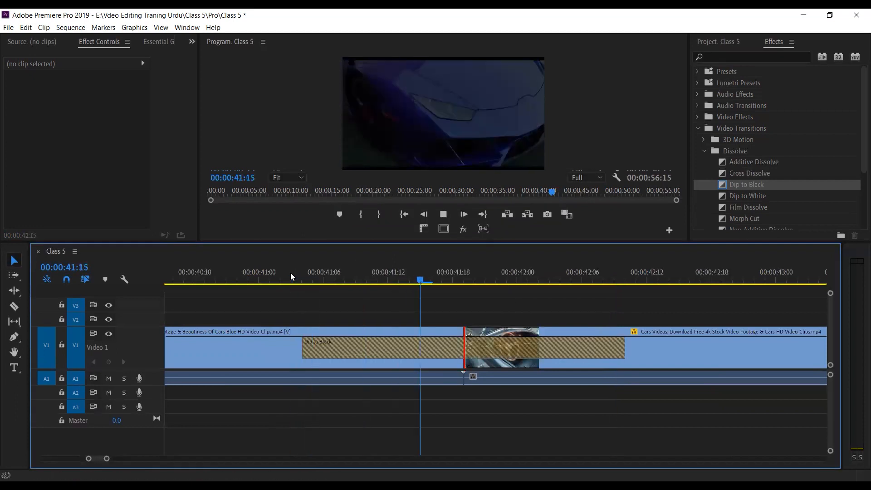
key(space)
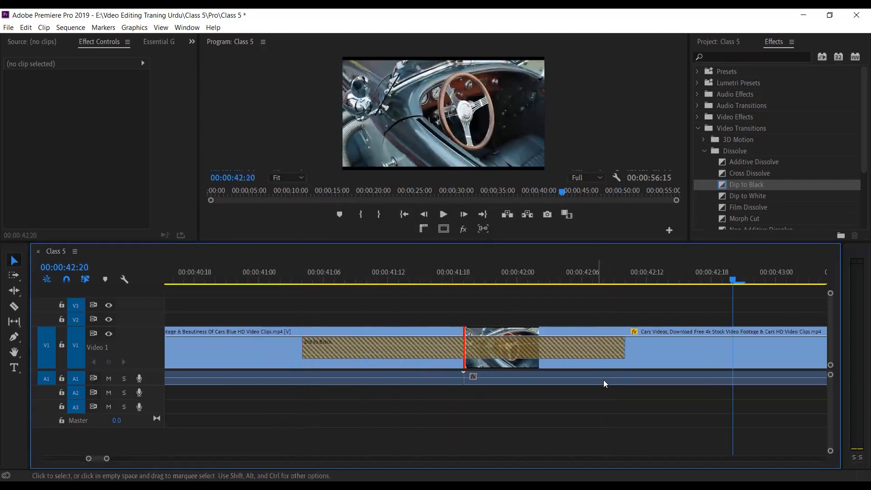
Set Cross Dissolve as the default transition
scroll(747, 197, down, 3)
scroll(747, 197, up, 2)
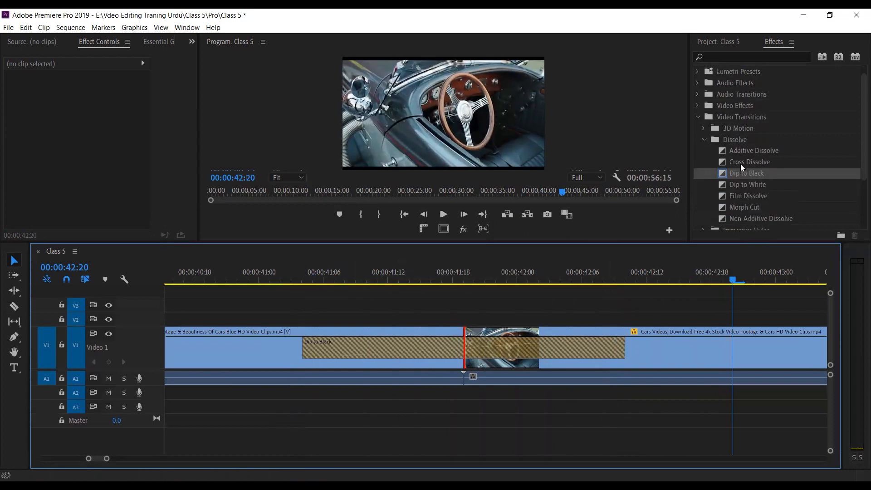
right_click(735, 165)
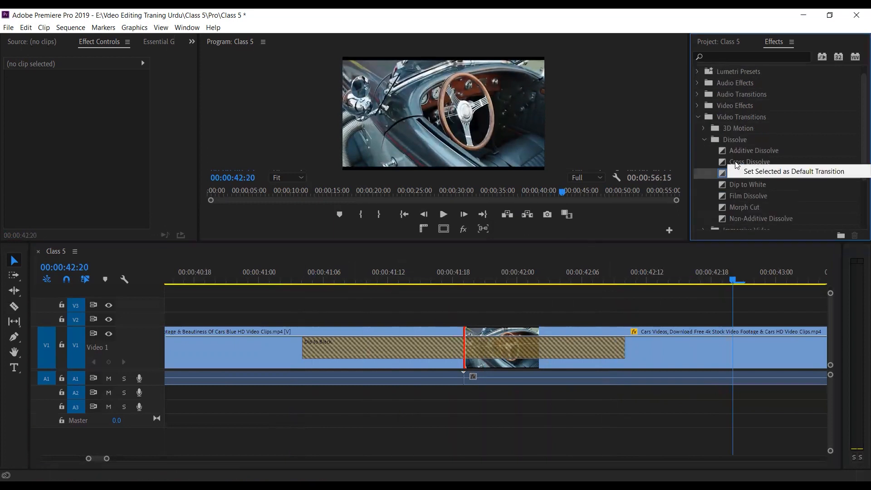
click(748, 171)
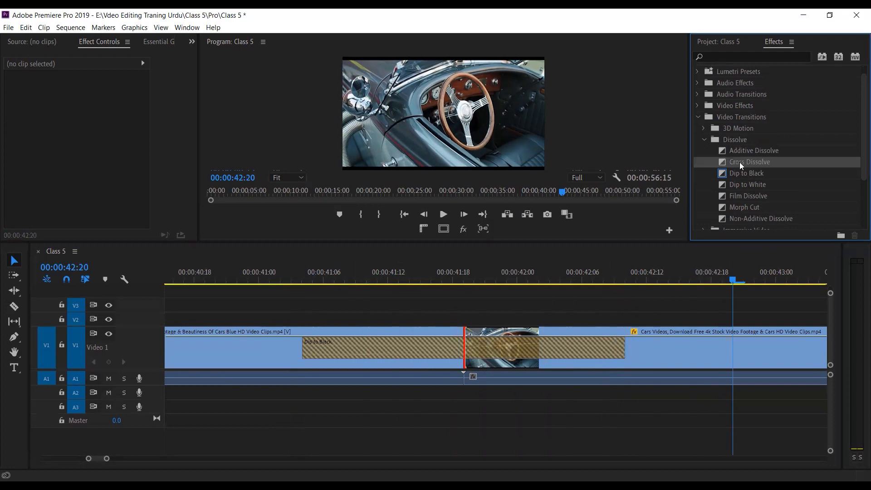
right_click(740, 164)
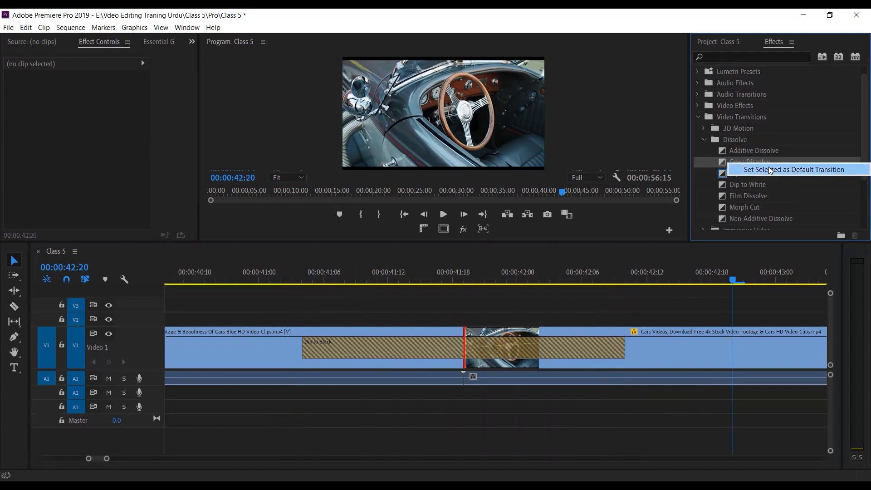
click(769, 170)
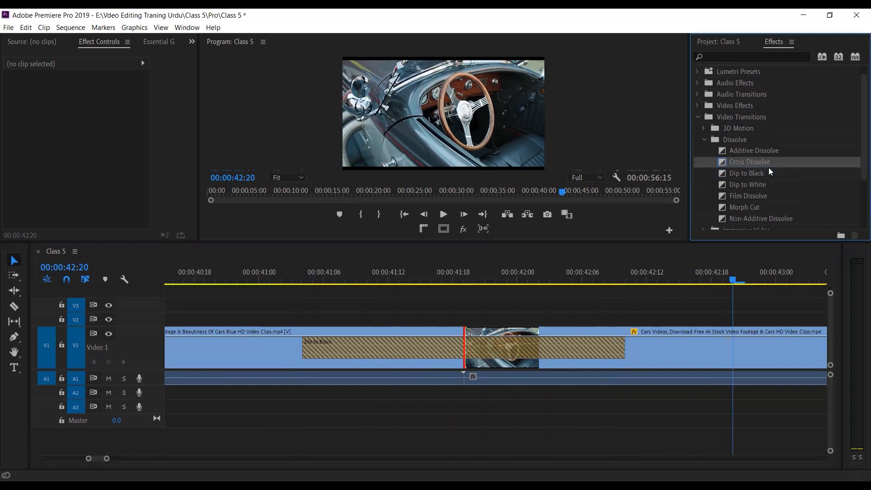
Delete the Dip to Black transition from the cut and collapse the V1 track to its minimum height
click(500, 352)
key(Delete)
key(minus)
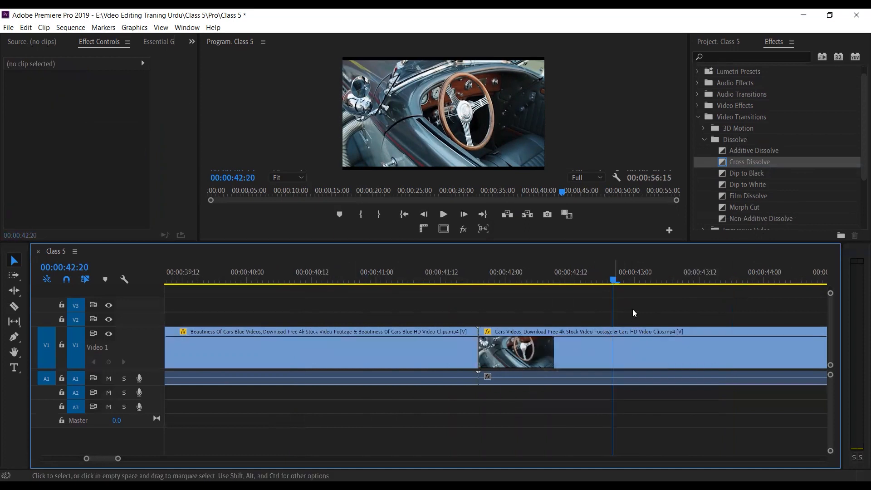
key(minus)
key(minus)
key(minus)
key(minus)
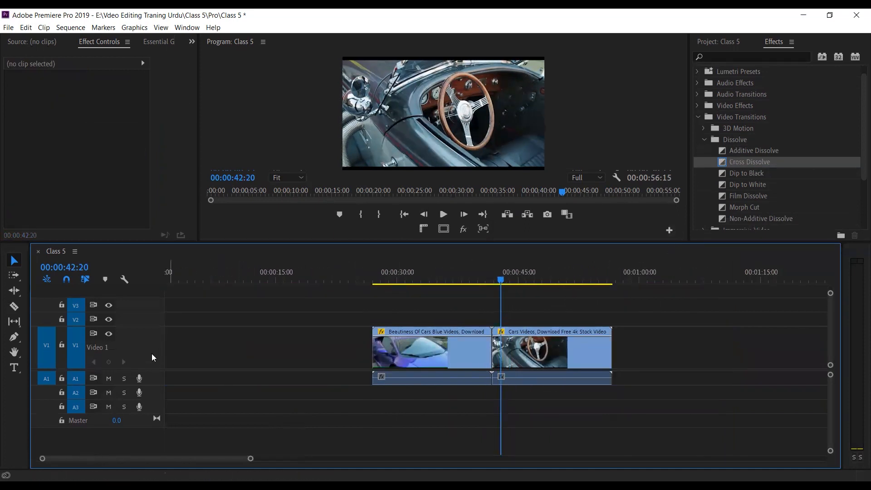
double_click(151, 353)
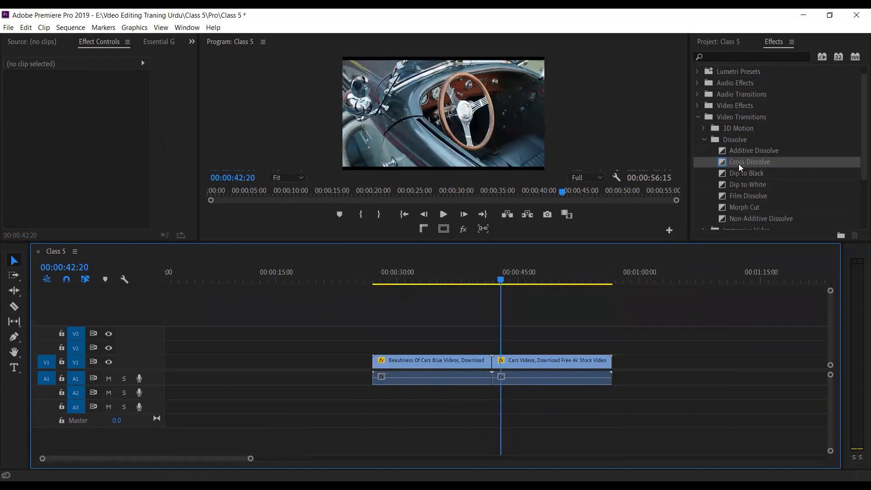
Collapse the Dissolve and Video Transitions folders in the effects list, and save the project
scroll(721, 143, down, 1)
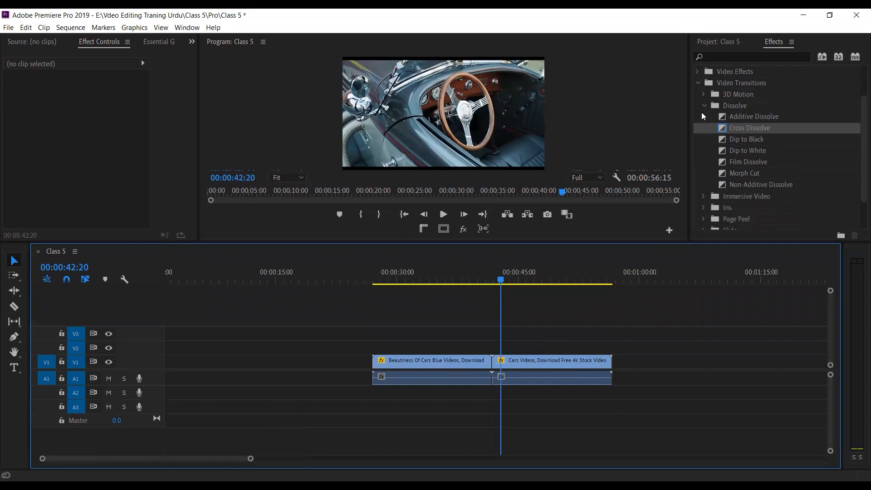
click(705, 106)
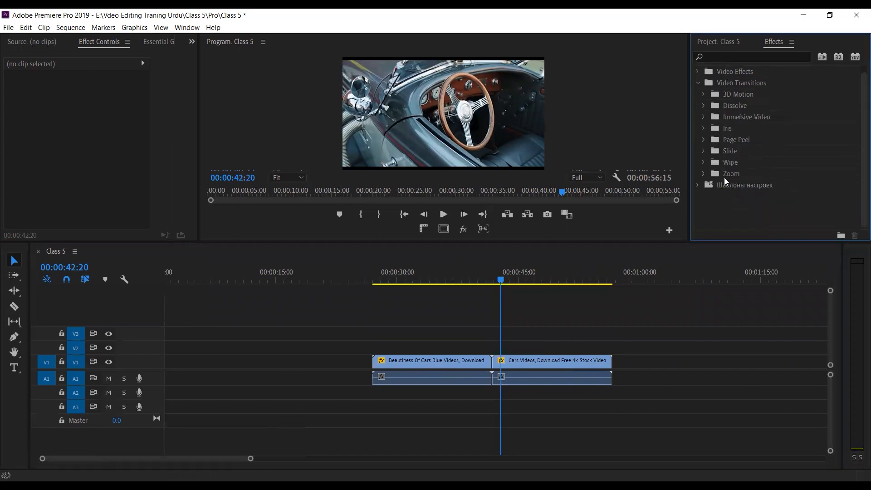
click(724, 178)
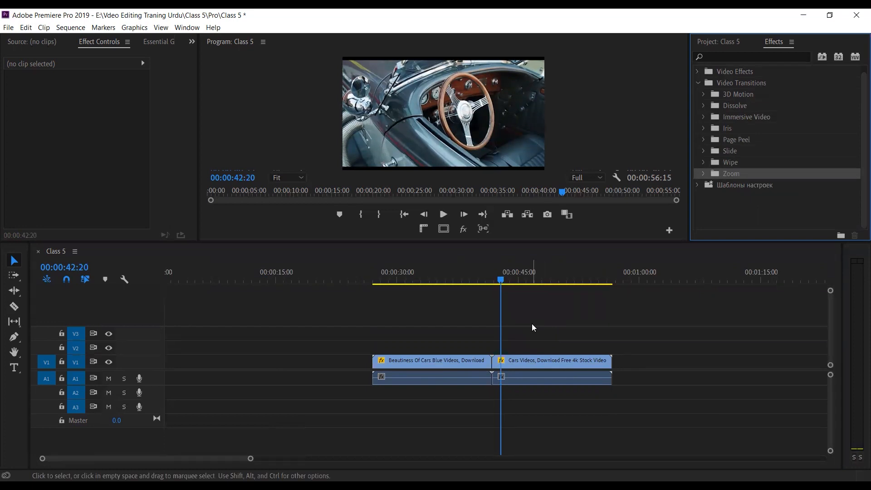
click(549, 344)
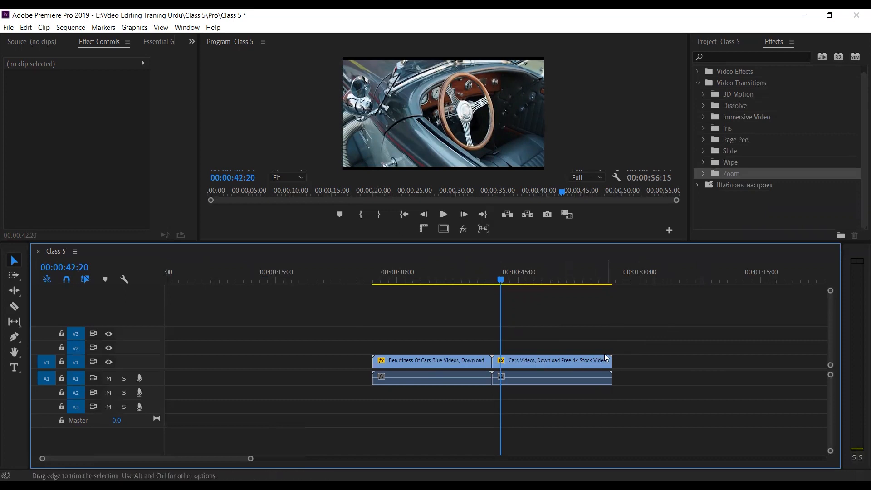
scroll(590, 346, down, 2)
scroll(573, 339, down, 2)
scroll(573, 340, up, 4)
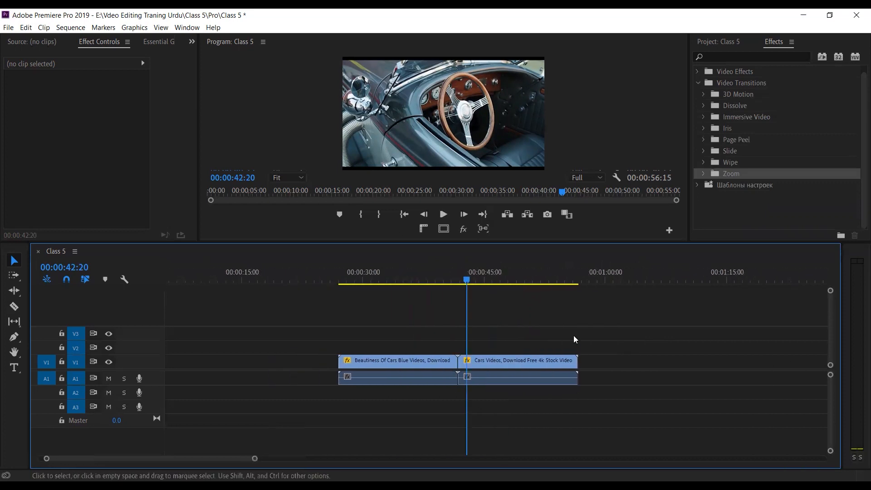
click(697, 82)
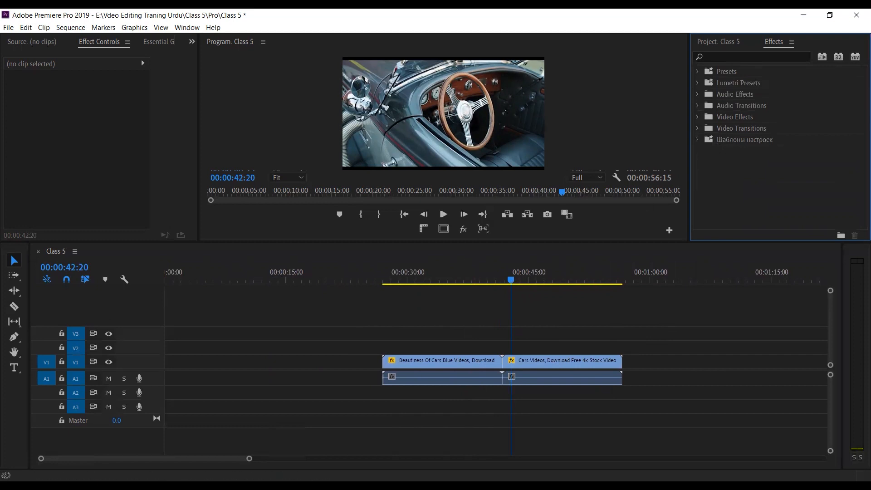
key(ctrl+s)
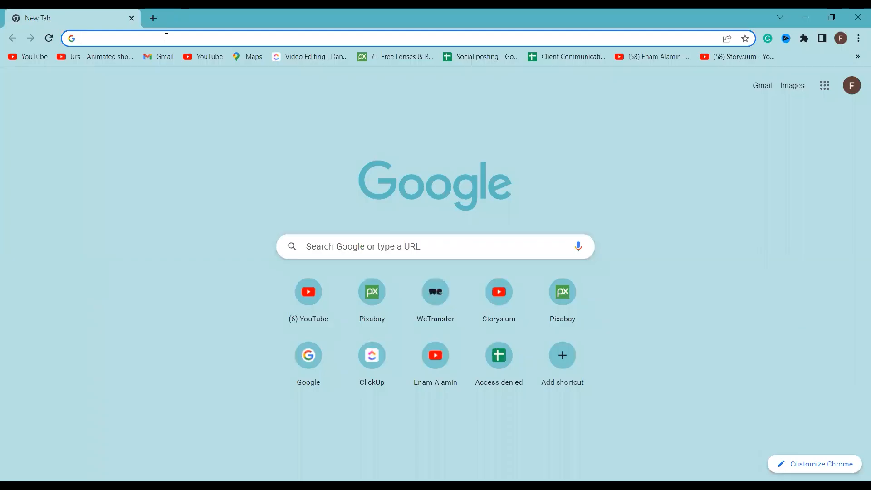
Switch to Chrome, search Google for mixkit, open the Mixkit website and dismiss its Envato Elements pop-up
click(166, 36)
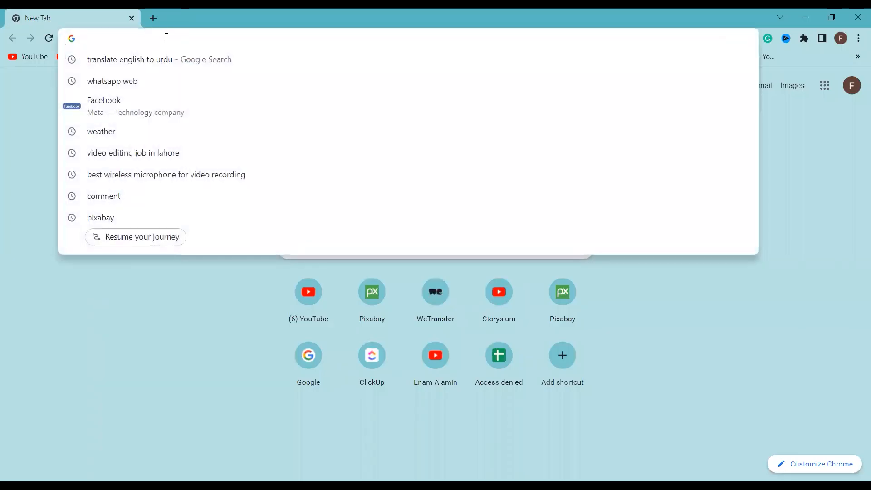
text(mix)
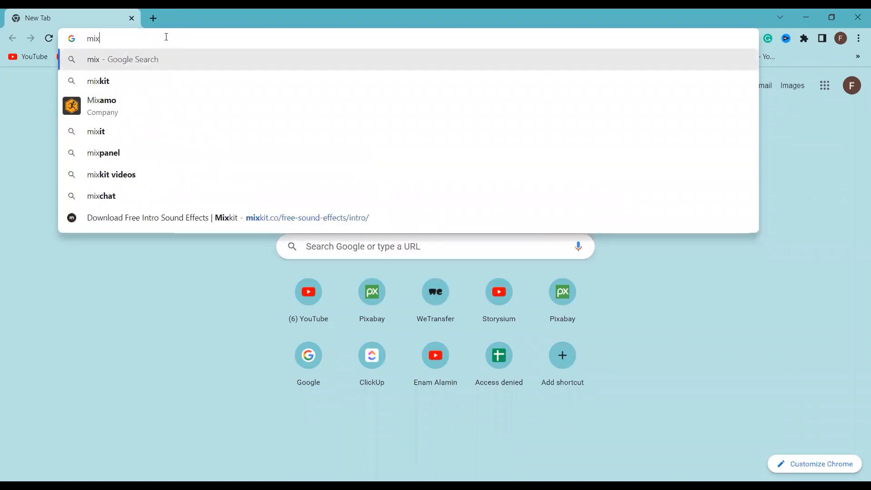
key(Down)
key(Return)
right_click(166, 38)
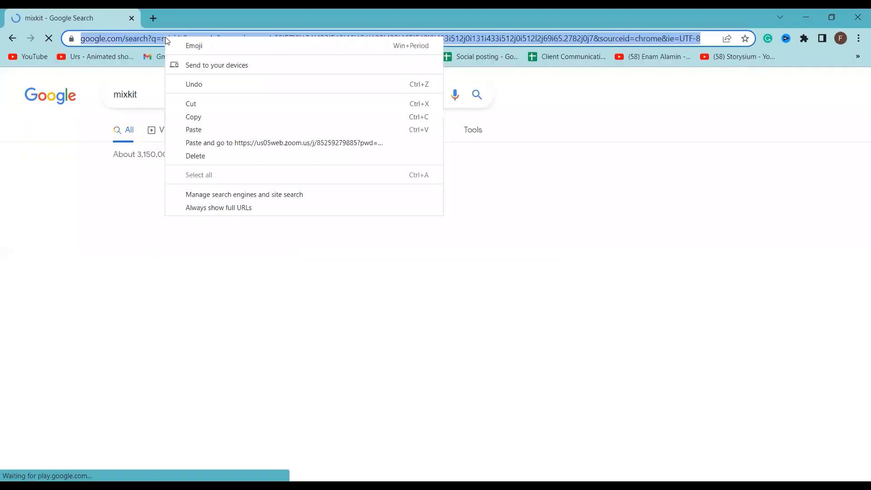
click(457, 234)
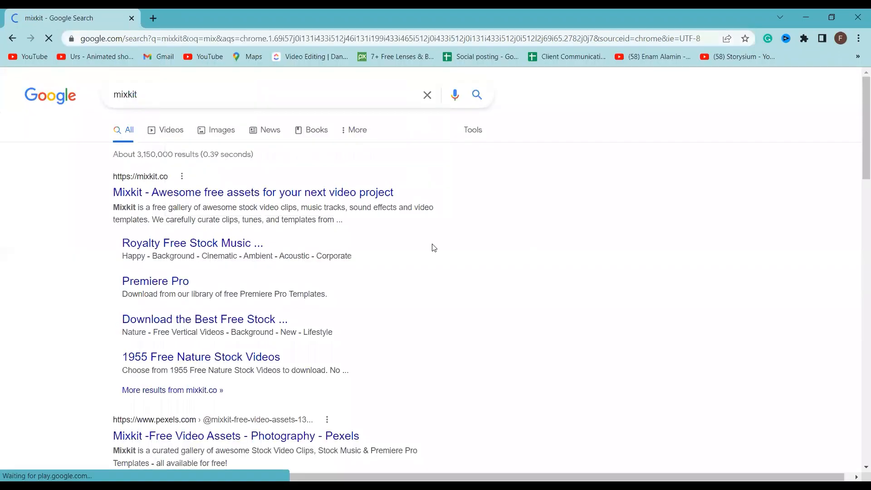
click(334, 192)
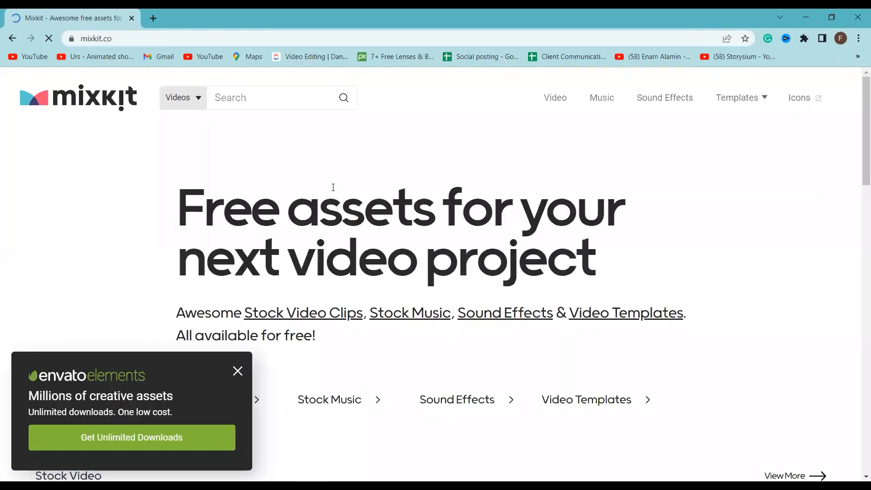
click(238, 370)
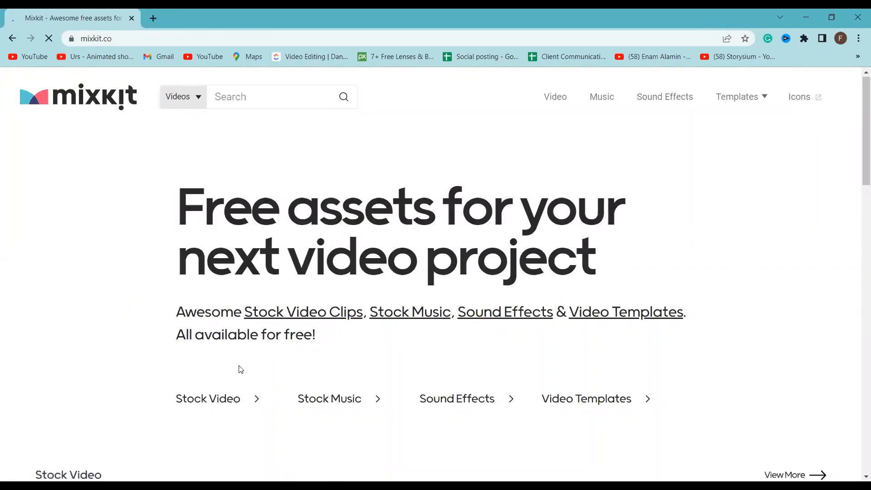
Look over the asset categories on the Mixkit home page and open Video Templates
scroll(240, 370, down, 3)
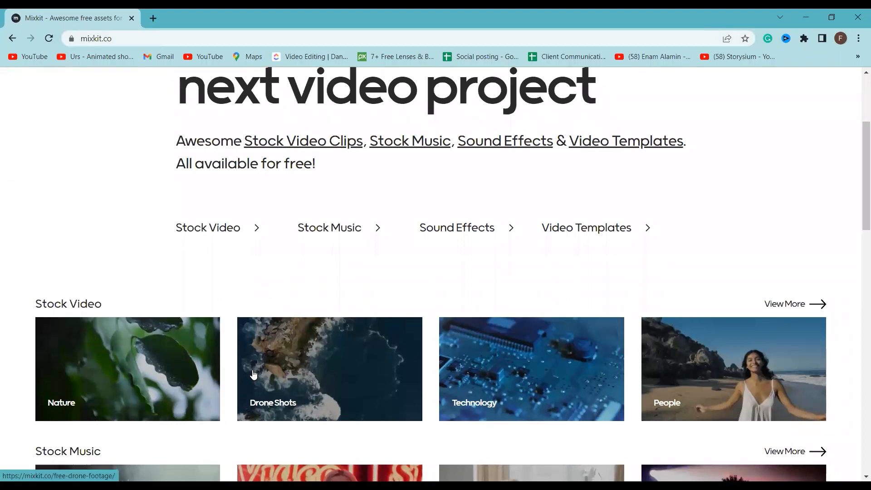
scroll(243, 374, down, 1)
scroll(200, 372, up, 3)
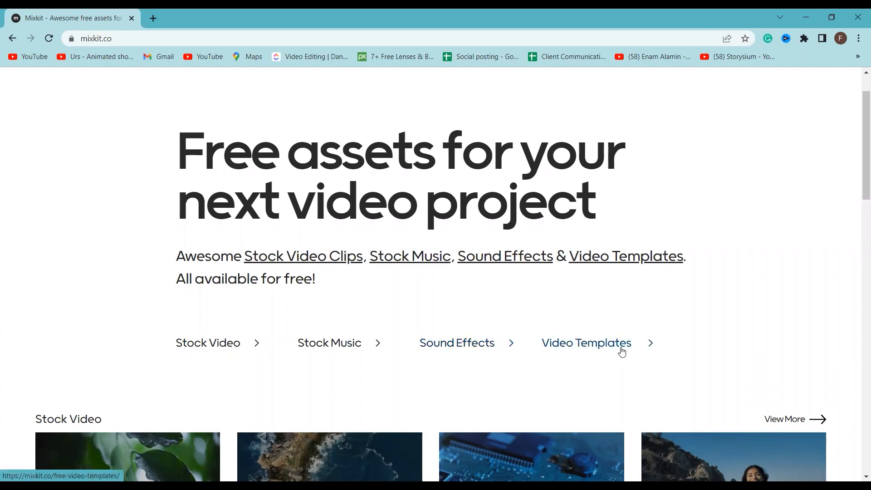
scroll(702, 401, down, 4)
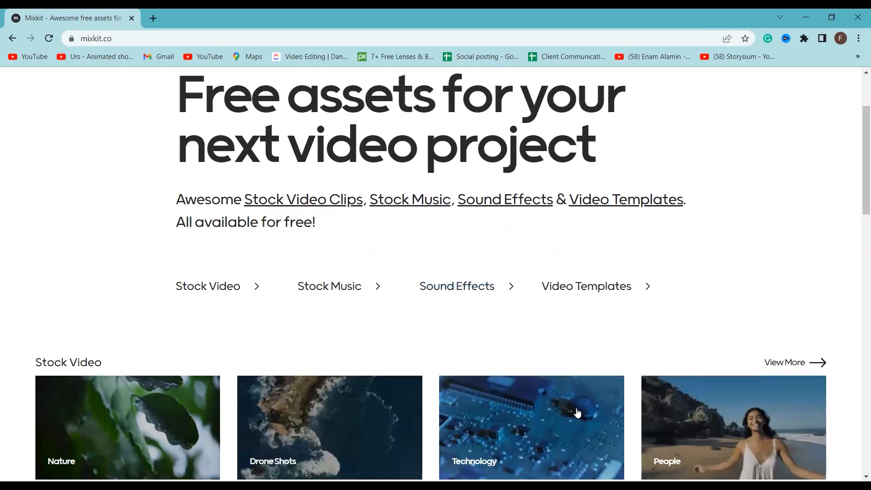
scroll(562, 412, down, 1)
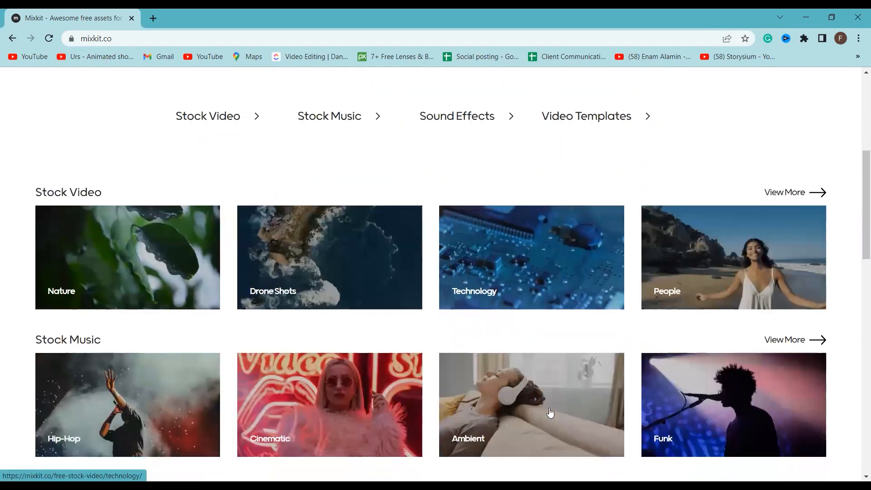
scroll(561, 412, up, 1)
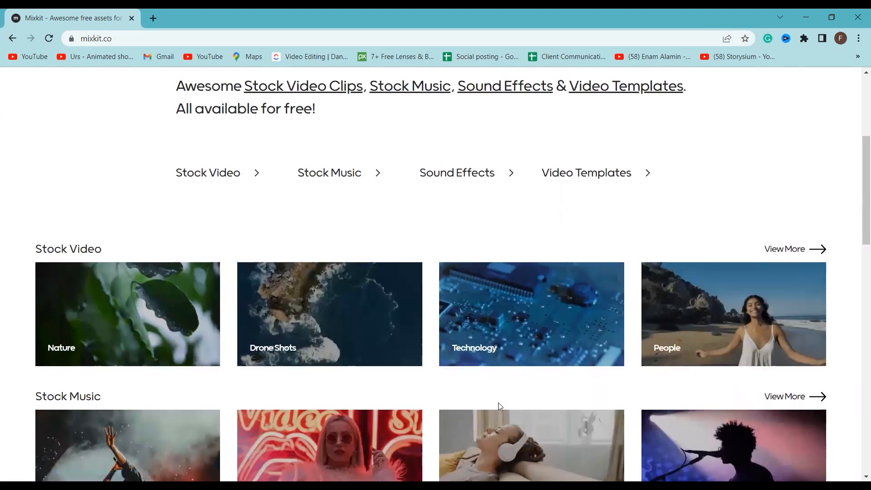
click(598, 177)
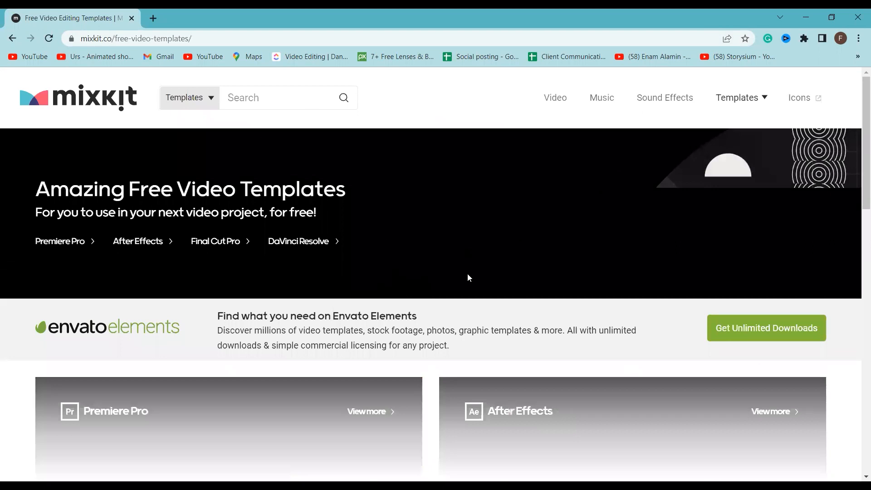
Examine the free video template categories for Premiere Pro, After Effects, Final Cut Pro and DaVinci Resolve
scroll(467, 282, down, 4)
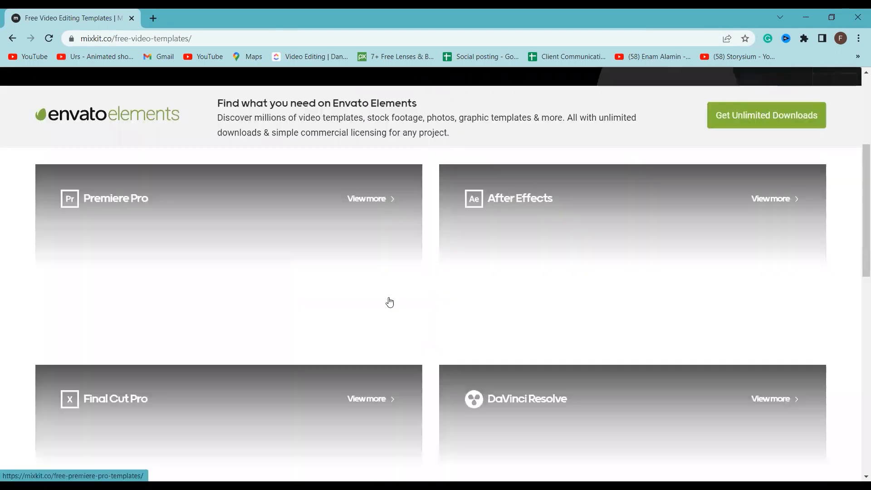
scroll(57, 272, up, 1)
scroll(60, 275, down, 1)
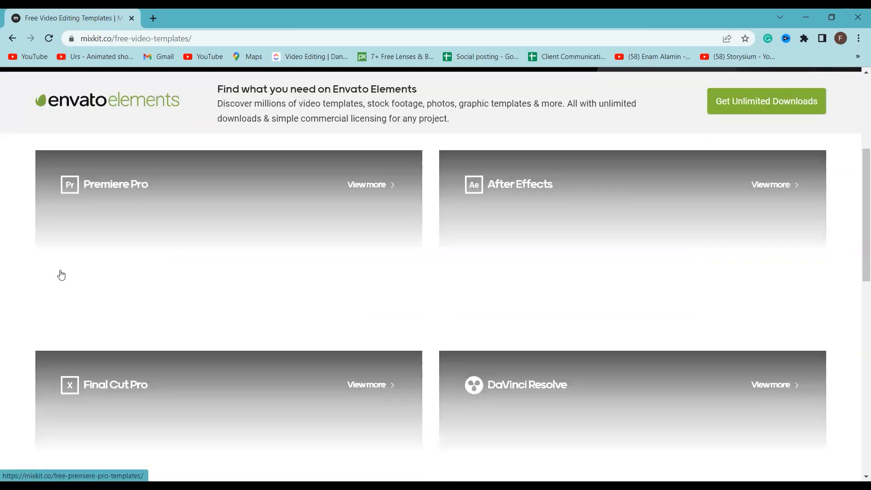
scroll(65, 265, down, 1)
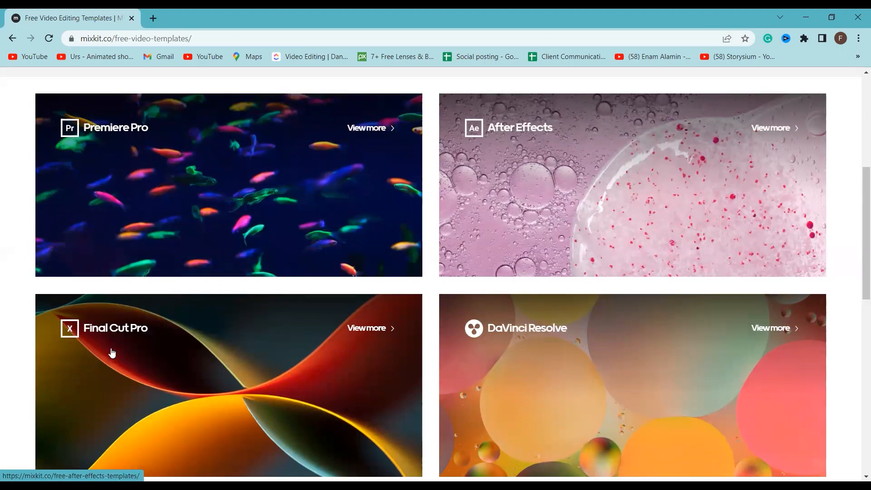
scroll(112, 353, down, 1)
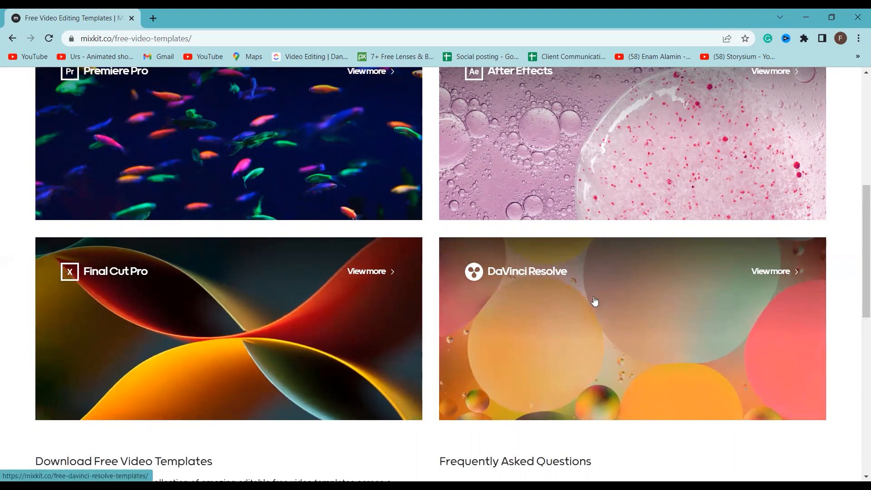
scroll(585, 303, up, 1)
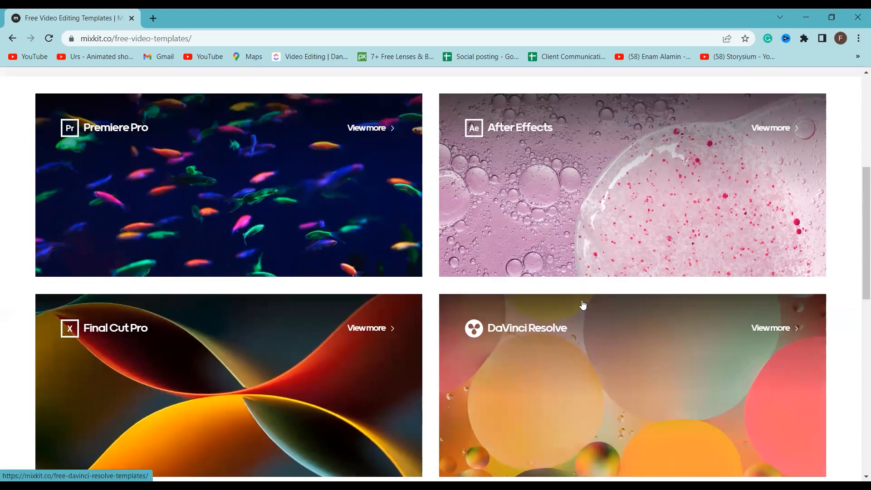
scroll(583, 305, down, 1)
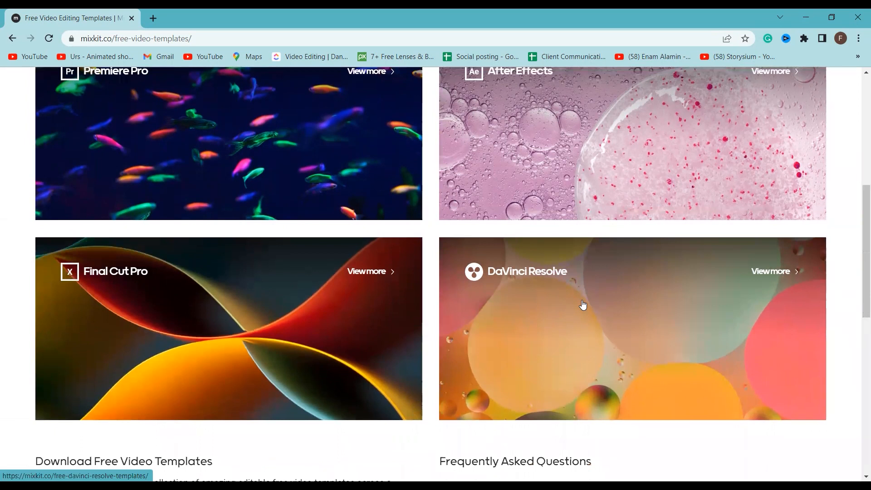
scroll(583, 305, up, 1)
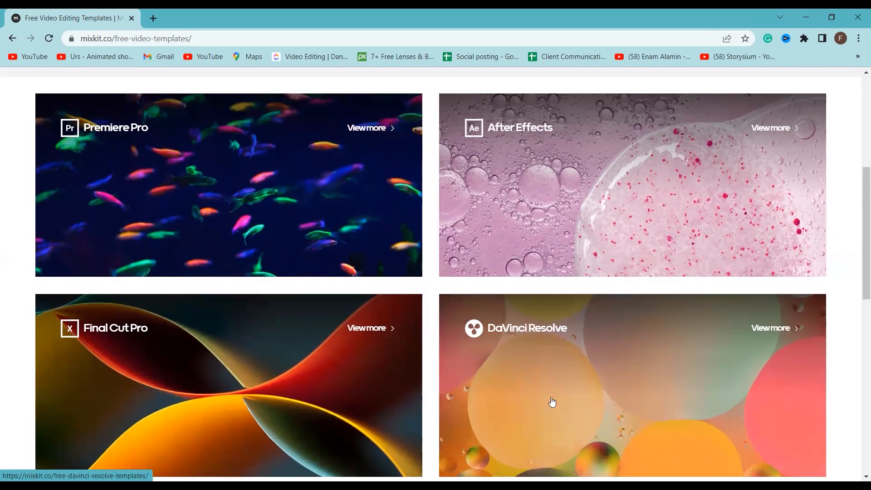
scroll(421, 208, up, 2)
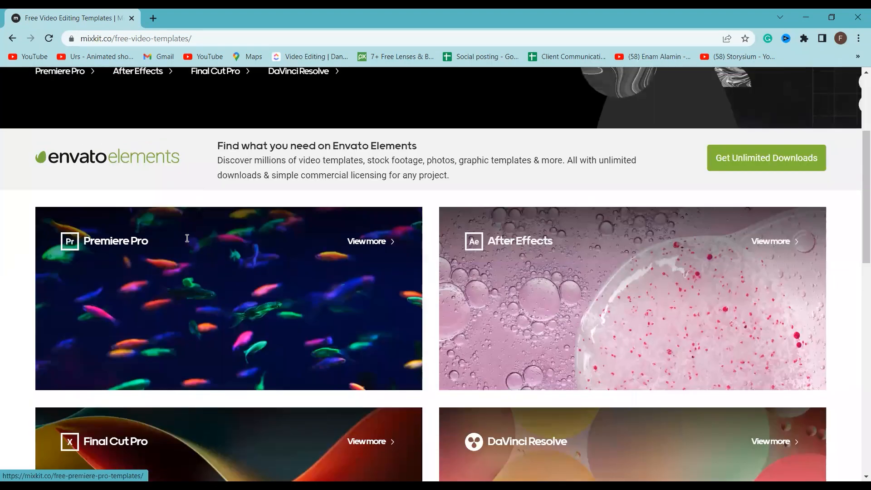
Open Mixkit's free Premiere Pro templates and filter them by the Cinematic tag
click(186, 238)
scroll(118, 202, down, 1)
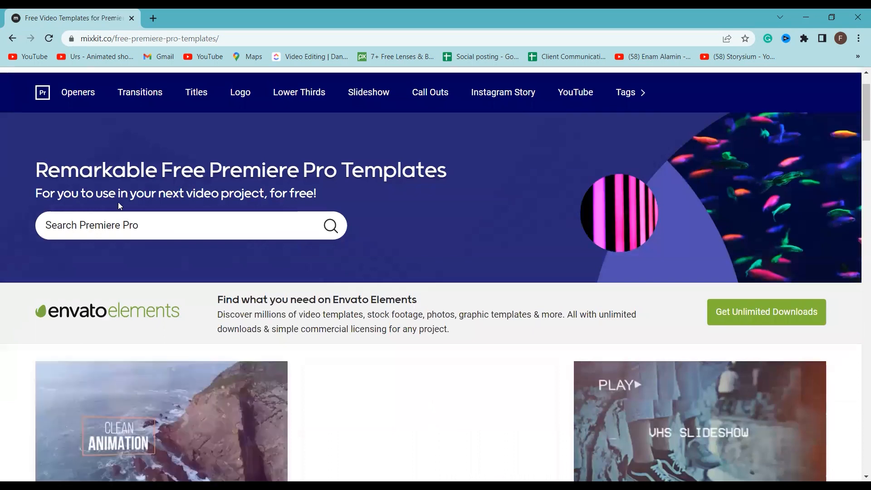
scroll(118, 205, up, 1)
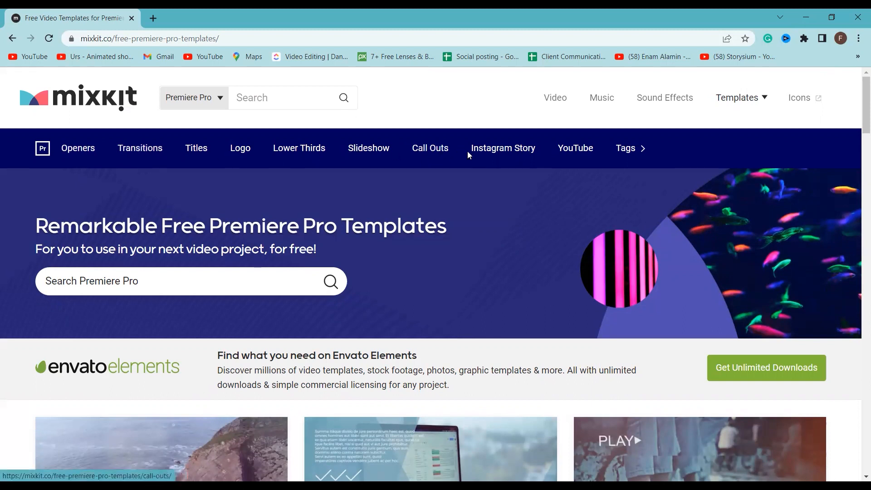
click(634, 153)
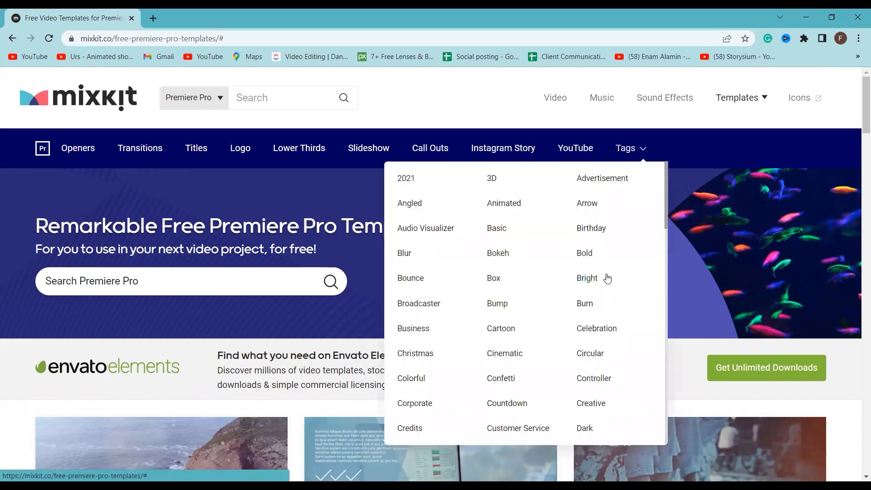
click(515, 357)
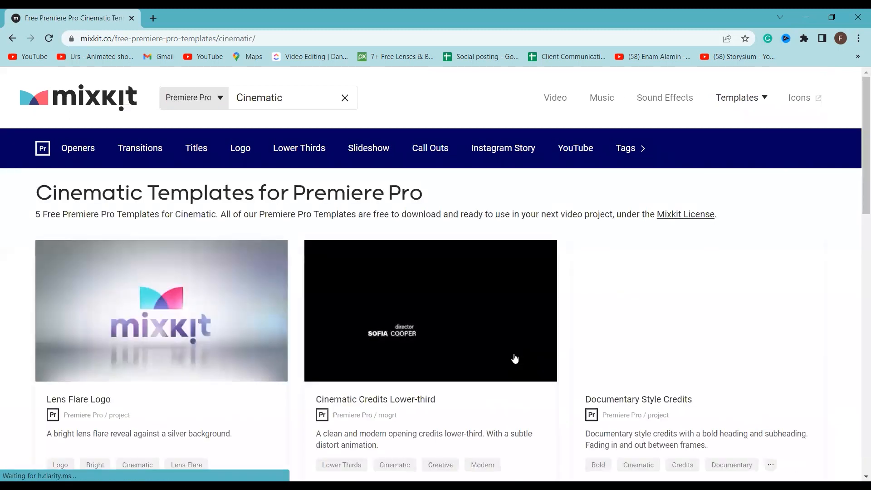
Look through the Cinematic templates for Premiere Pro, and the templates under the 2021 tag
scroll(514, 359, down, 1)
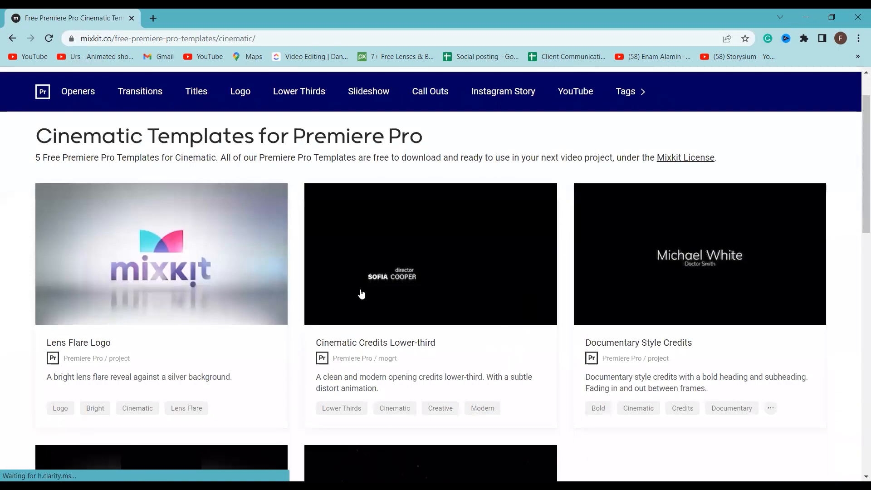
scroll(255, 325, down, 2)
mouse_move(171, 406)
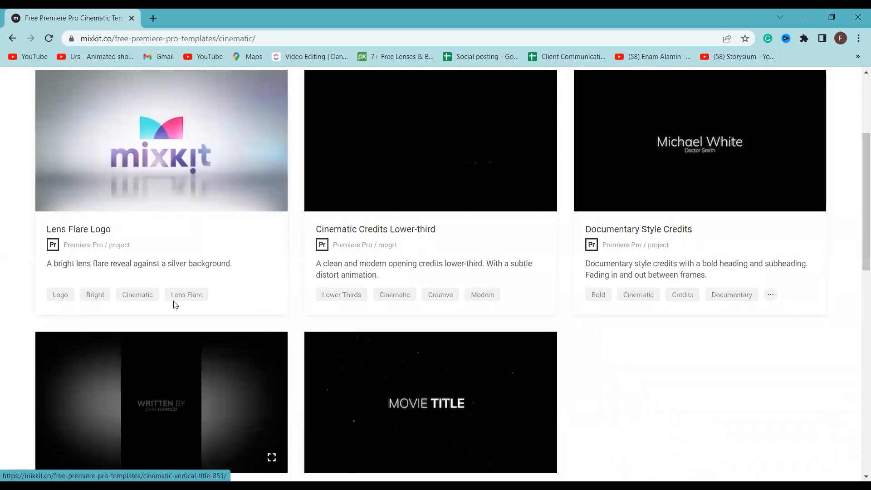
scroll(193, 189, up, 3)
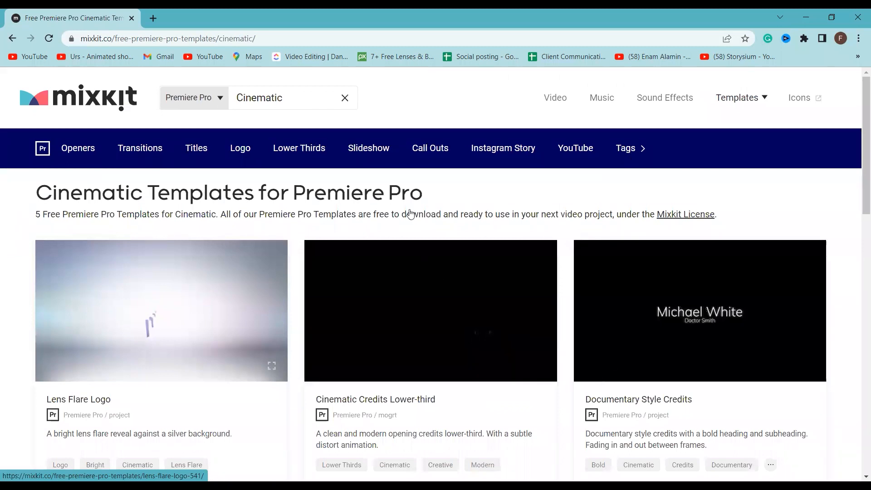
scroll(411, 180, down, 1)
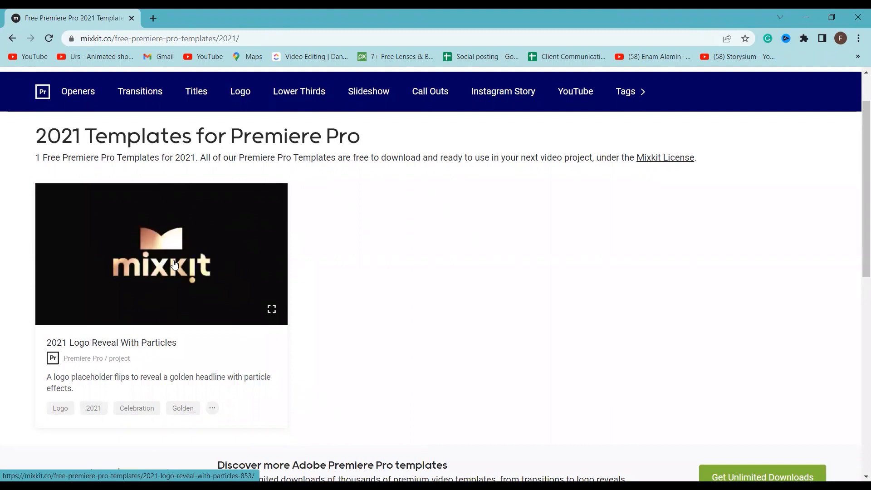
mouse_move(633, 86)
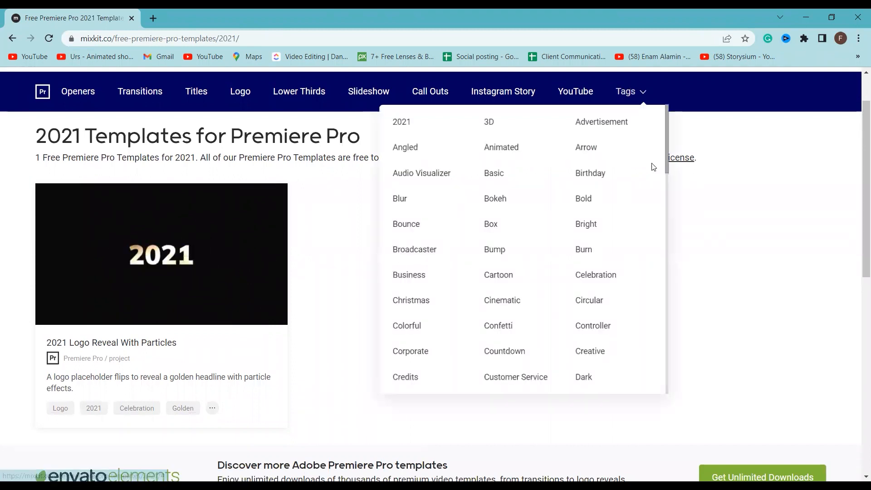
click(631, 92)
Browse the Transitions templates for Premiere Pro and open the Static Transition template's download page
click(142, 150)
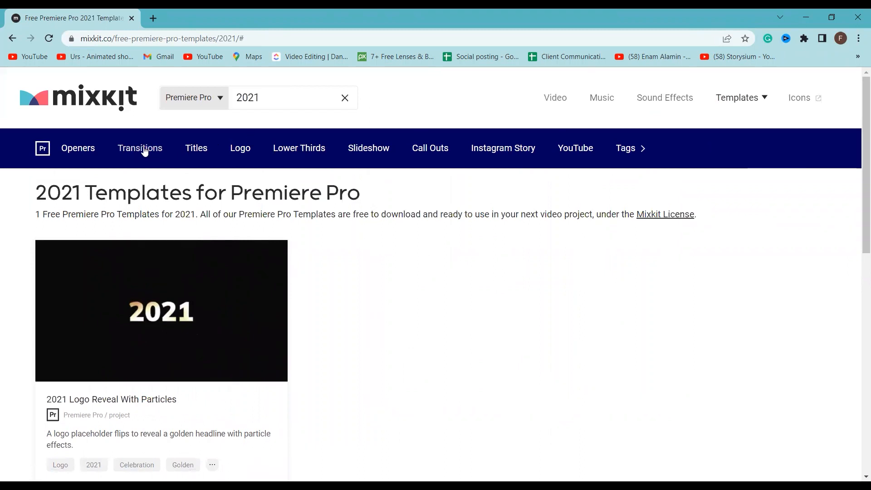
scroll(144, 151, down, 4)
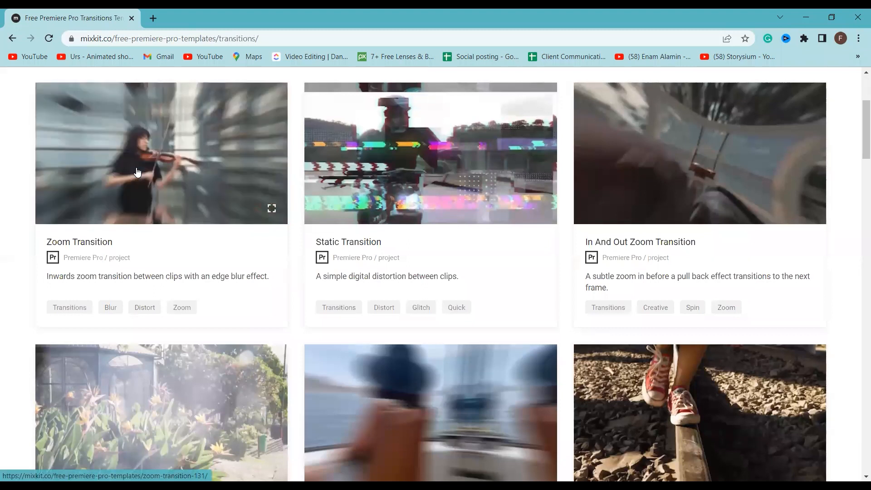
scroll(182, 190, up, 1)
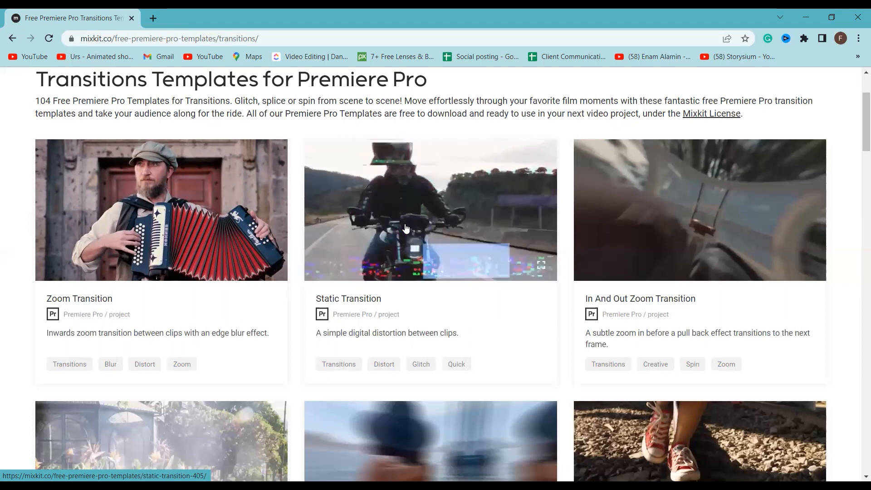
click(398, 238)
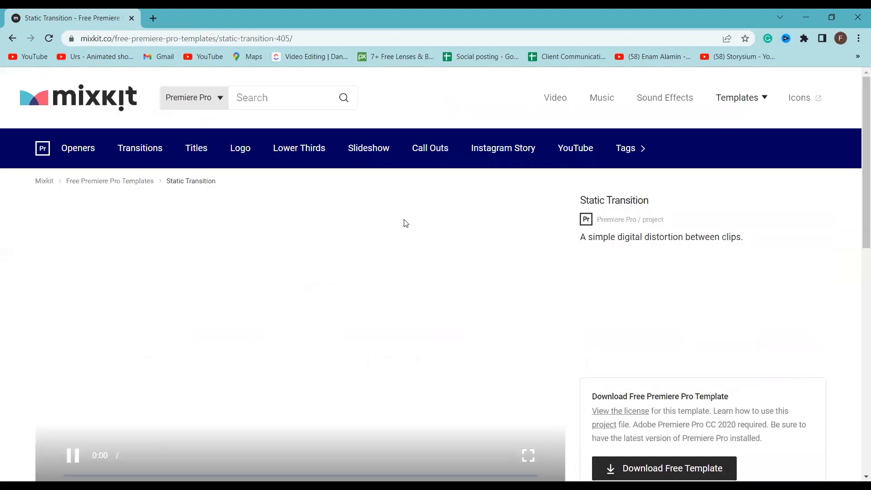
scroll(665, 268, down, 6)
scroll(652, 209, up, 2)
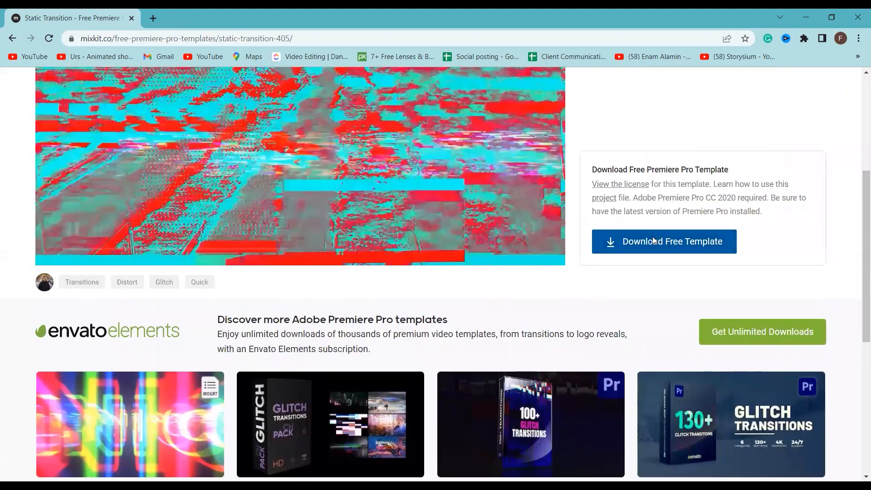
Start the free template download and create a folder named Images inside Class 5 of Vdeo Editing Traning Urdu as its destination
click(659, 242)
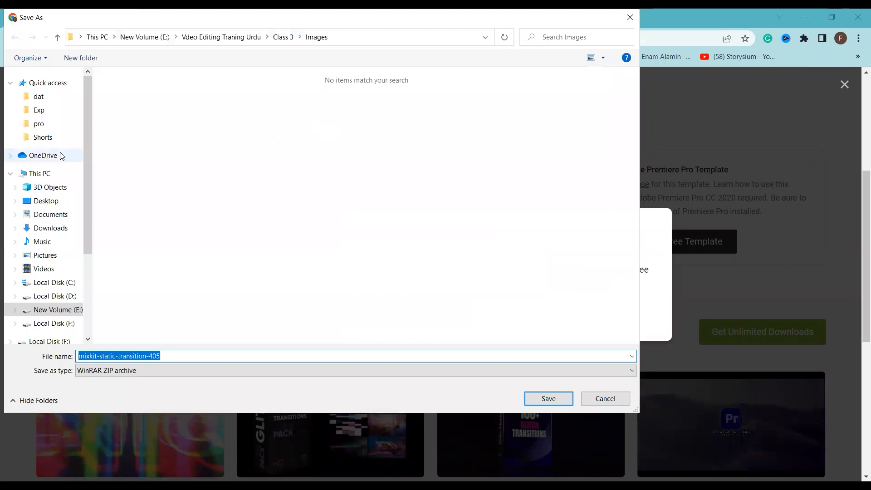
click(261, 38)
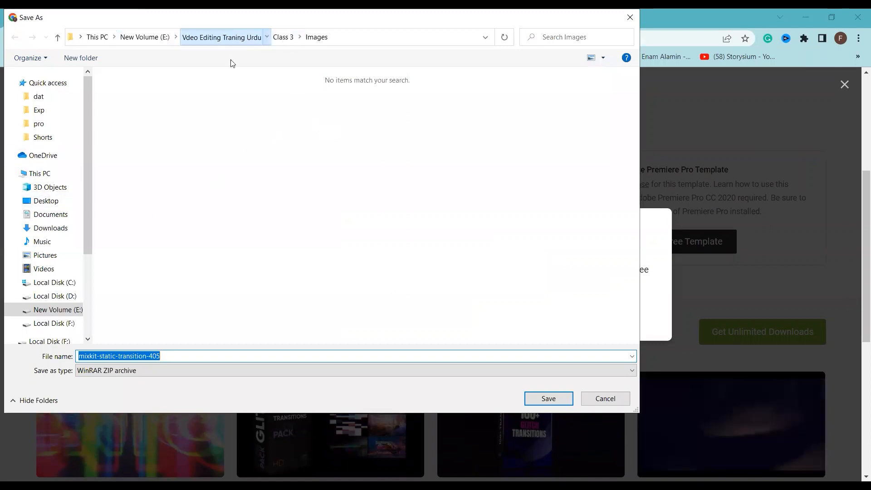
double_click(127, 141)
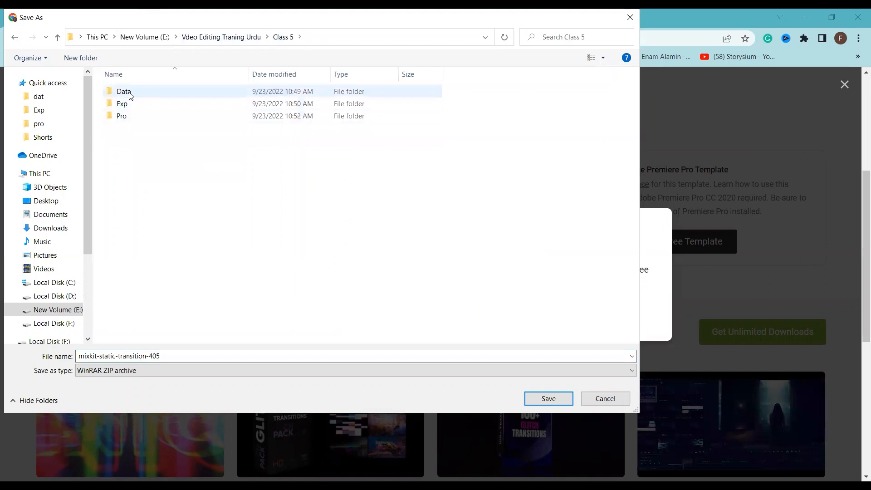
click(93, 60)
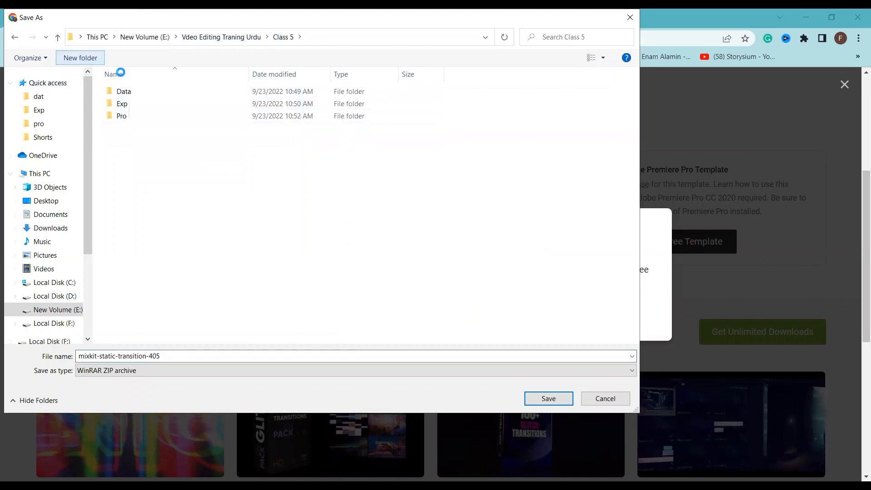
text(Ima)
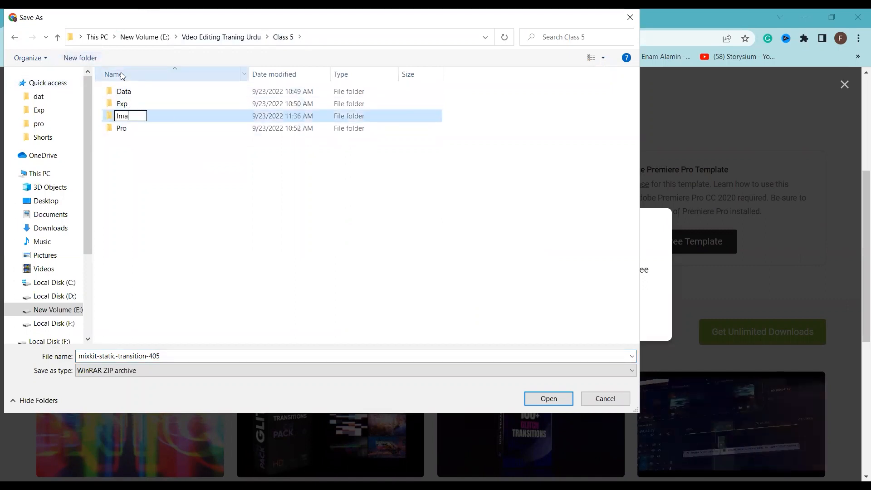
text(ges)
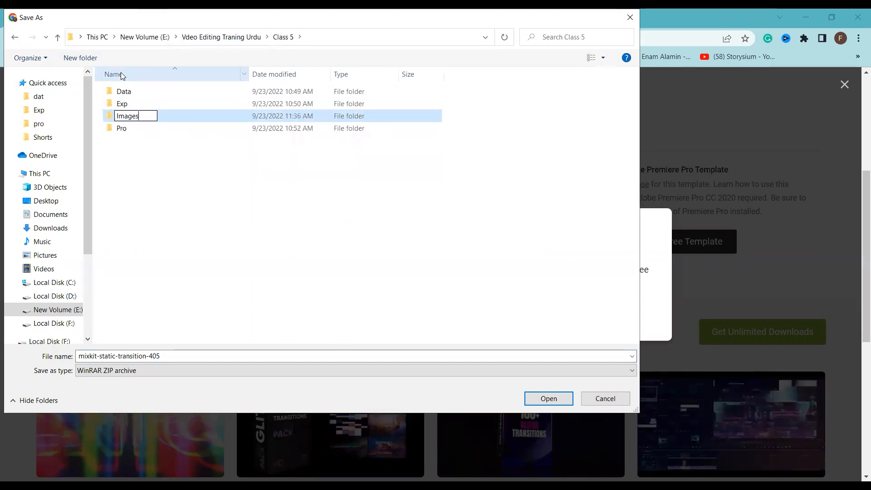
key(Return)
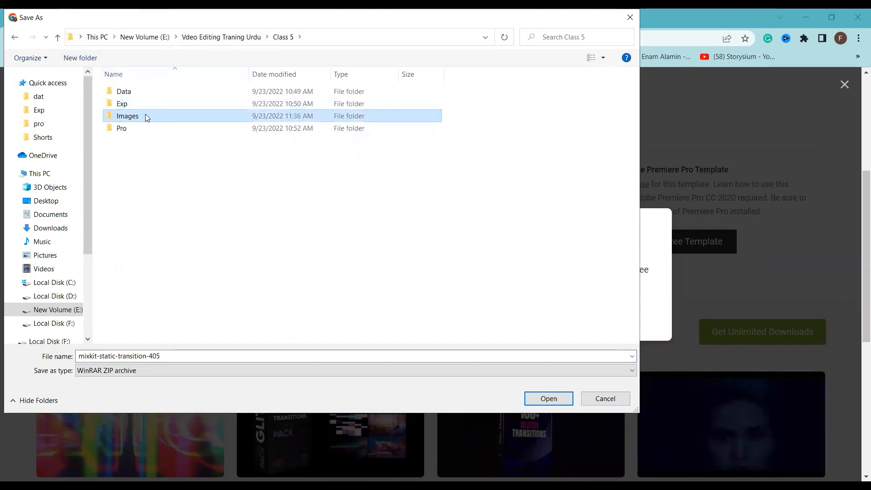
Save mixkit-static-transition-405 as a ZIP archive in the Images folder and show the download in its folder
double_click(145, 116)
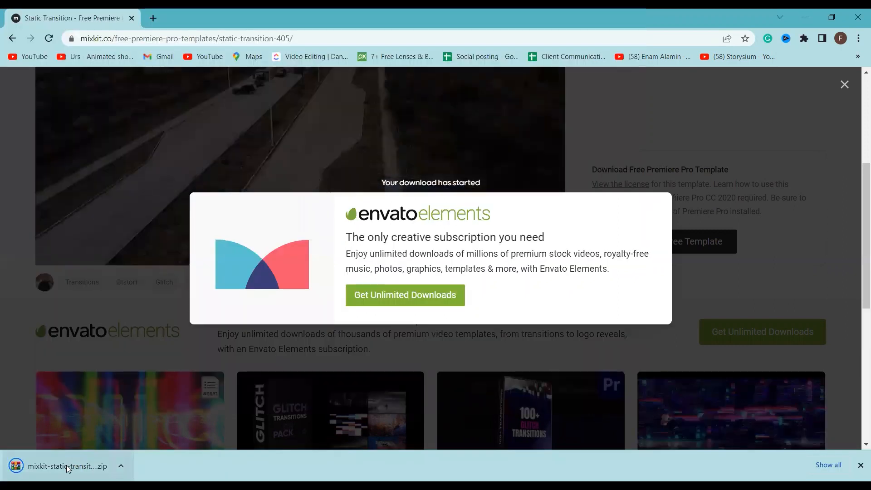
right_click(66, 466)
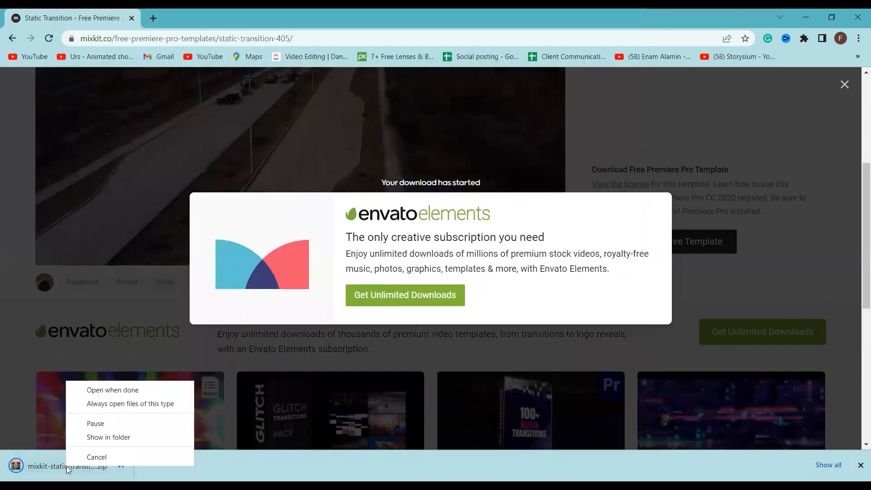
click(136, 437)
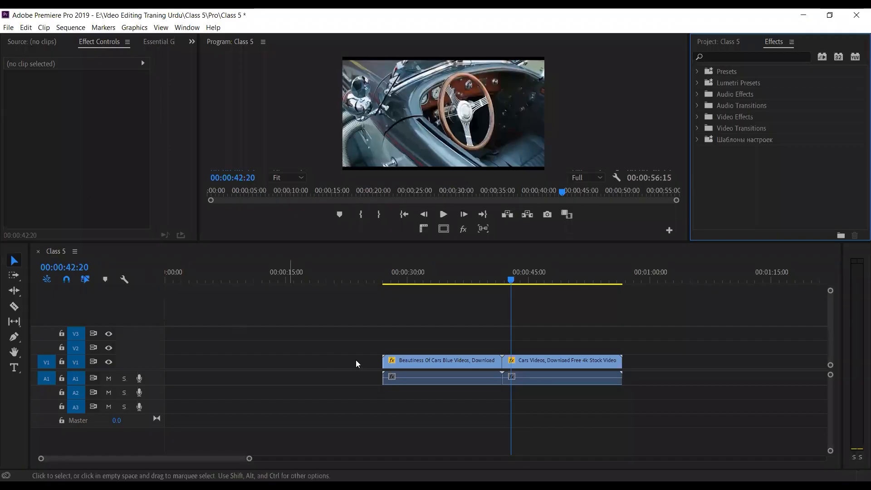
Move the playhead to 00:00:40:05 in the Class 5 sequence in Premiere Pro
click(534, 300)
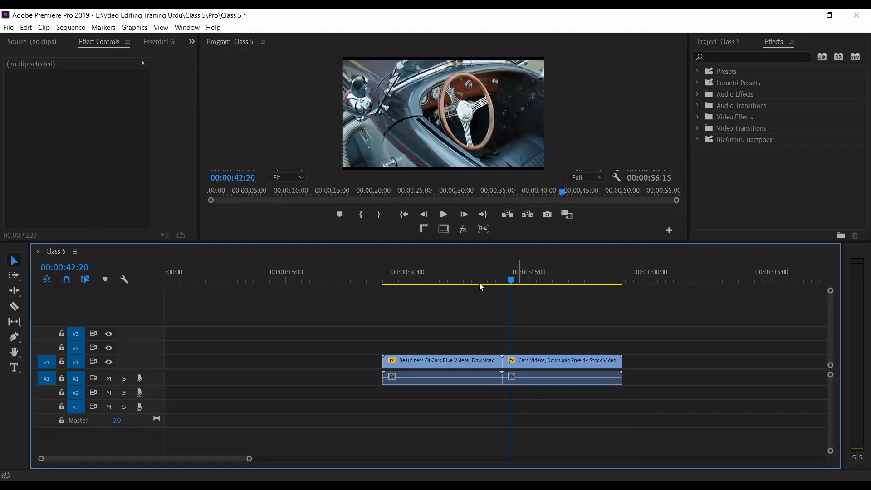
drag(518, 273, 492, 274)
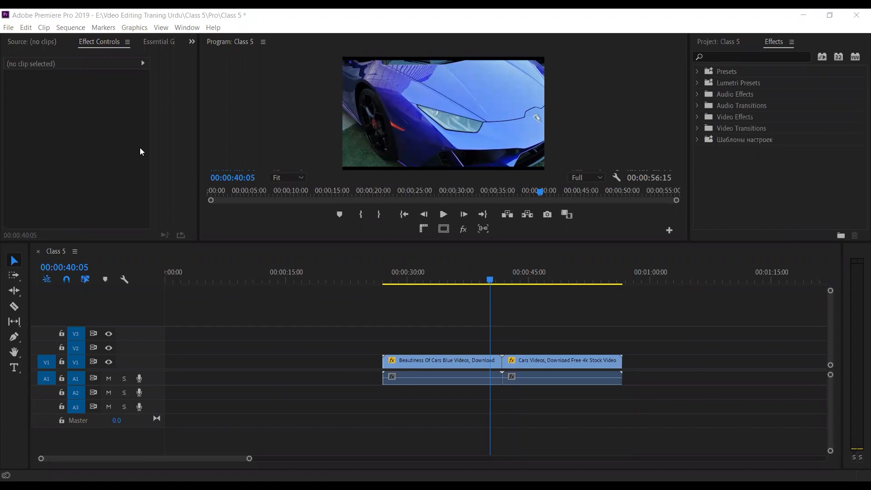
Switch to File Explorer and open the mixkit-405 Premiere Pro project from the mixkit-static-transition-405 folder
key(alt+Tab)
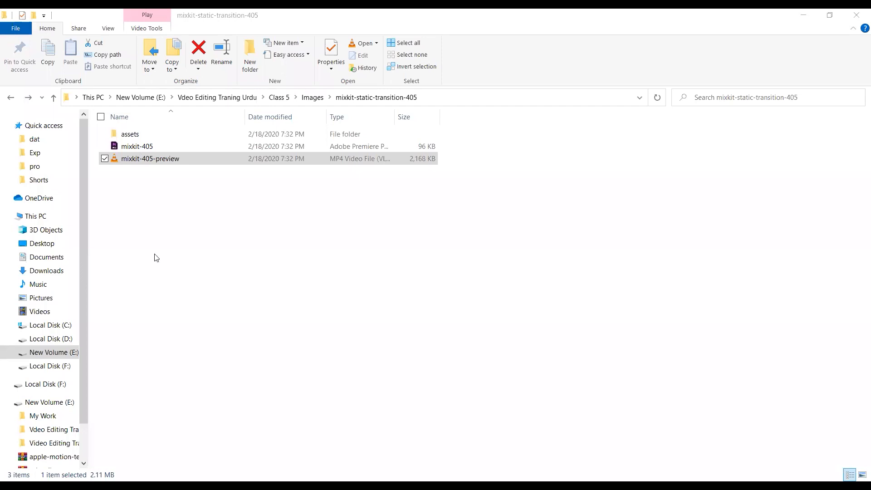
click(135, 223)
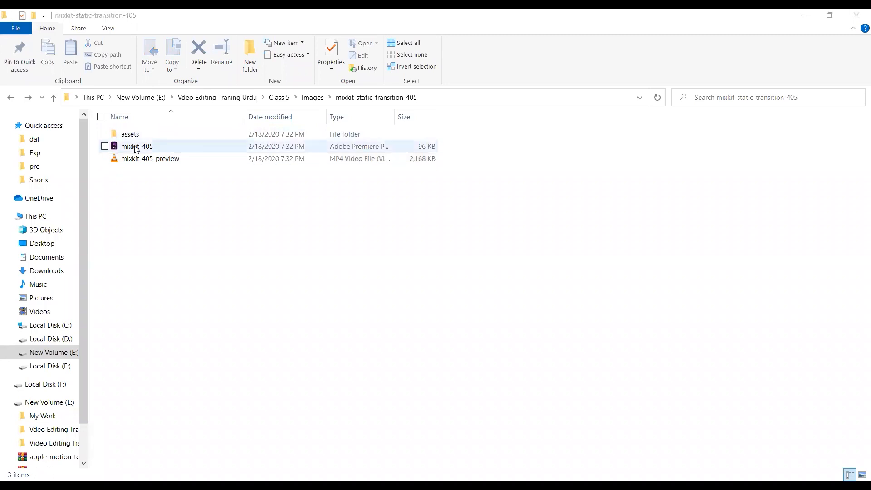
double_click(136, 147)
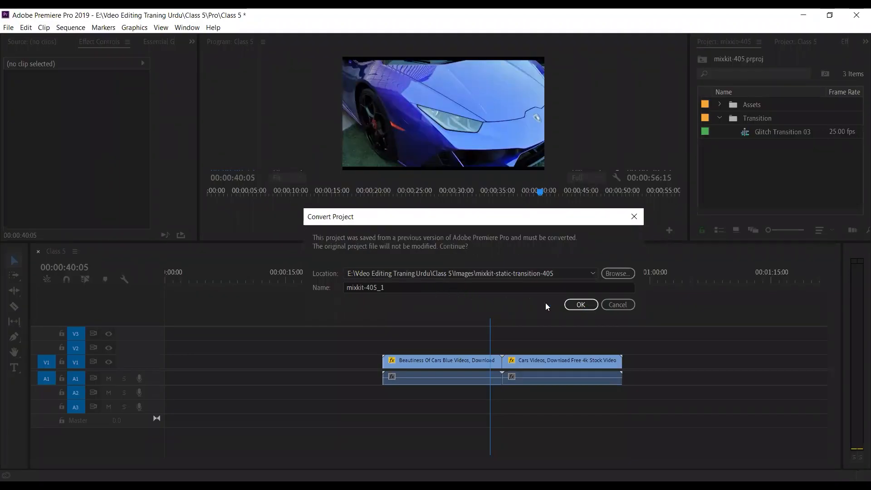
Convert the template project under the name mixkit-405_1 in its own folder and dismiss the missing media linking
click(580, 304)
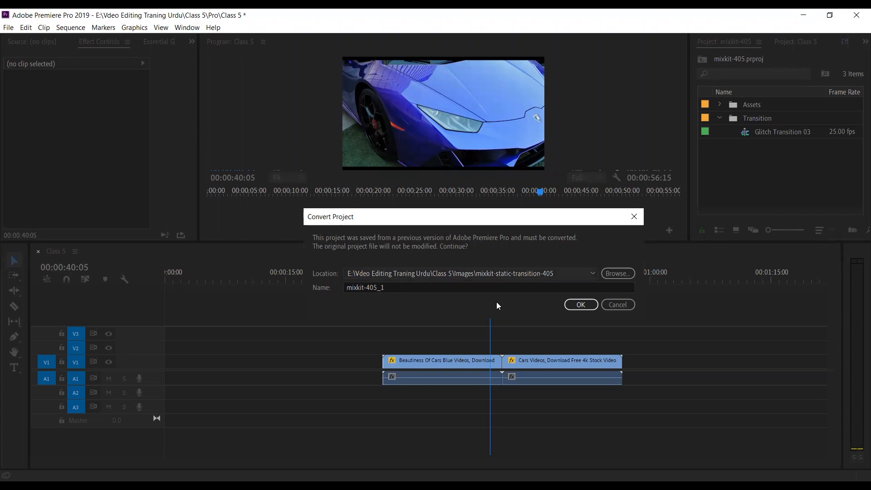
click(581, 305)
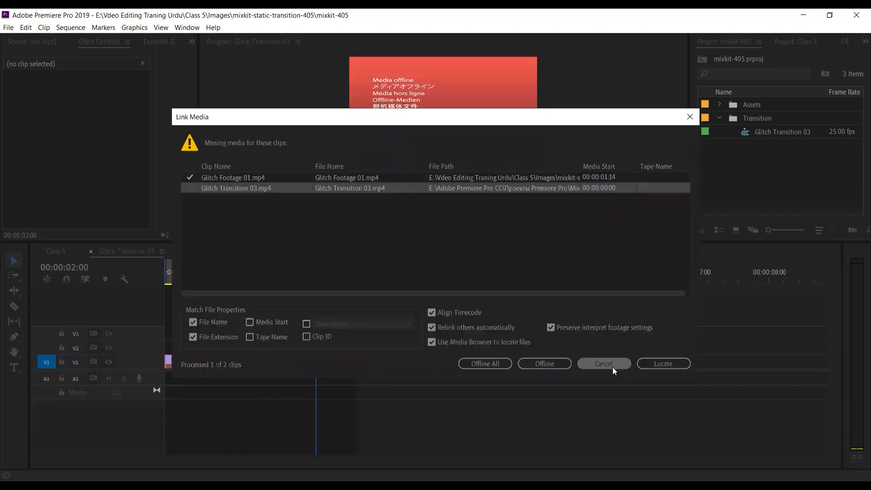
key(Escape)
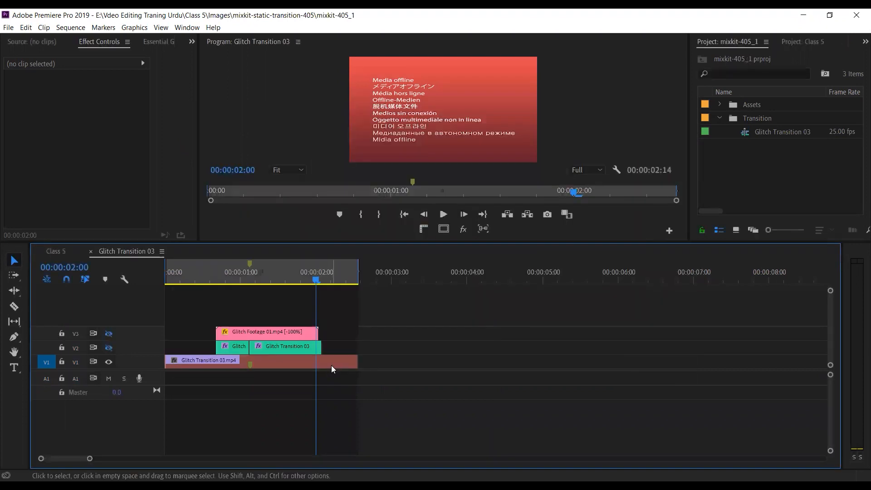
Inspect the offline Glitch Transition 03.mp4 clip on track V1 and its available commands, and deselect it
click(333, 364)
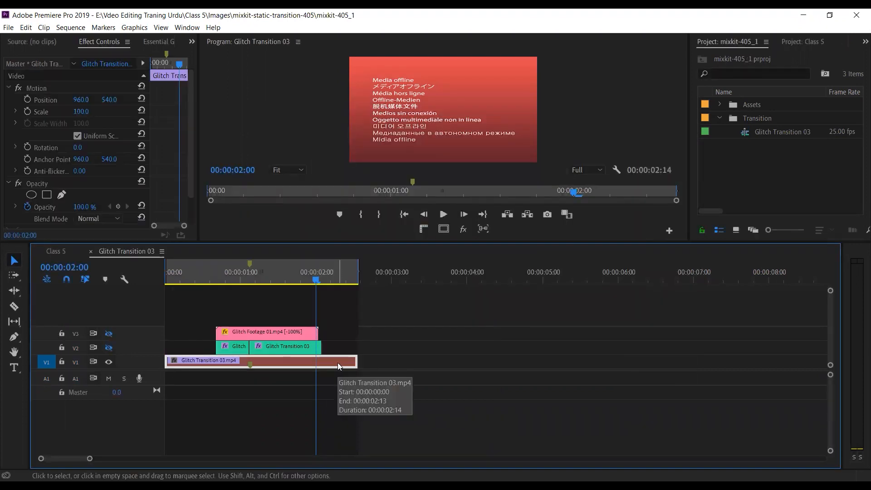
right_click(338, 364)
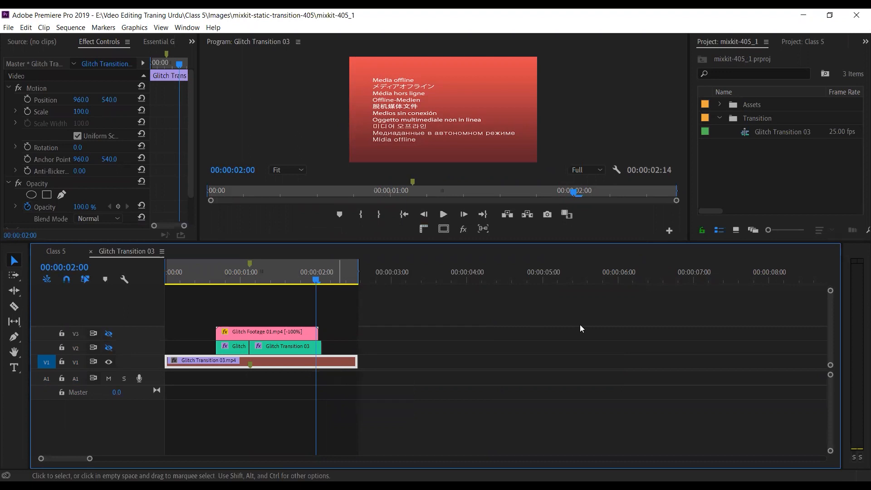
click(626, 320)
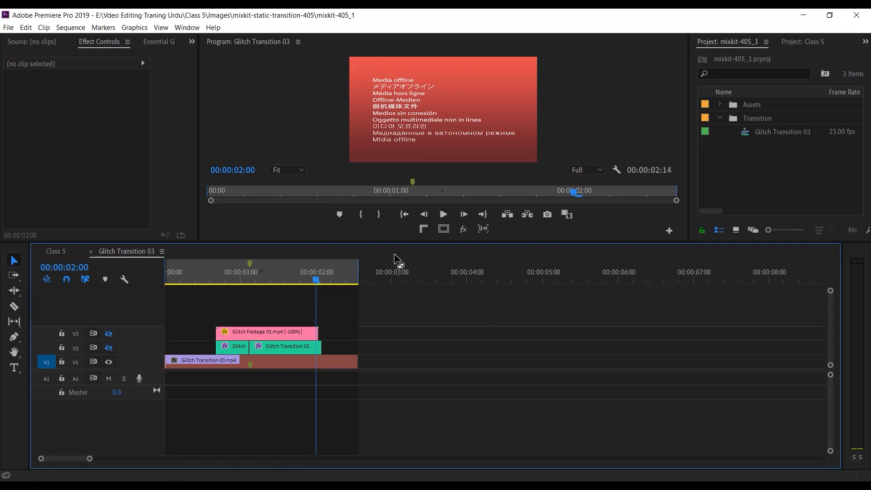
Relink the offline Glitch Transition 03.mp4 clip on track V1 to the mixkit-405-preview video in the mixkit-static-transition-405 folder
click(331, 365)
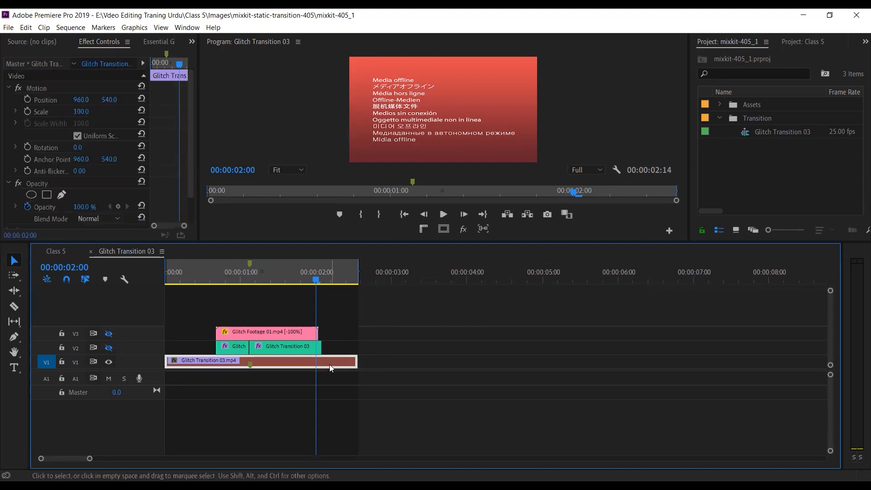
right_click(331, 362)
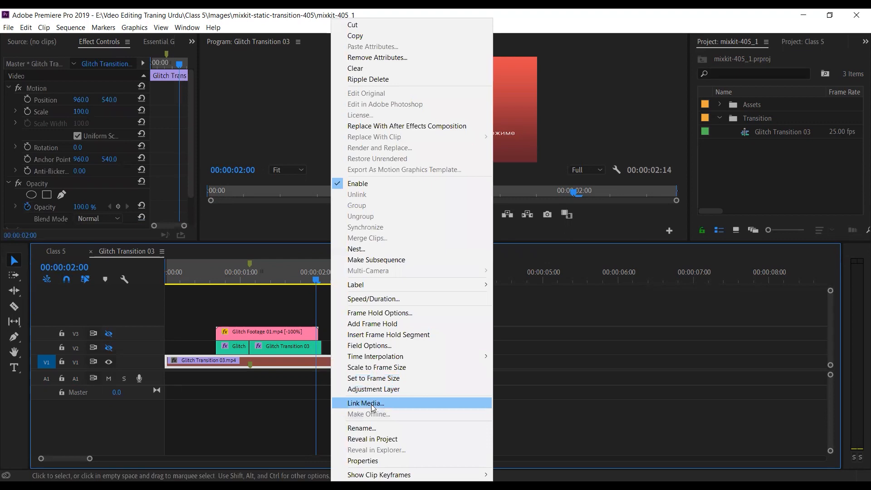
click(366, 403)
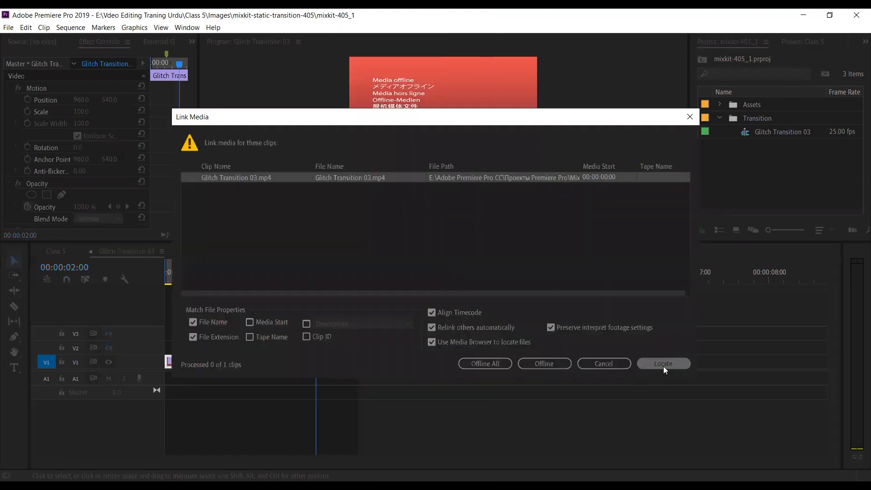
click(663, 364)
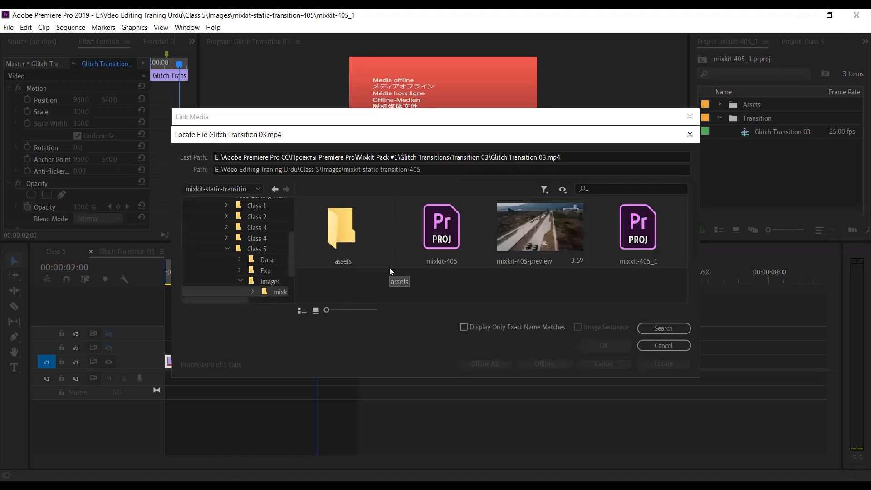
click(662, 329)
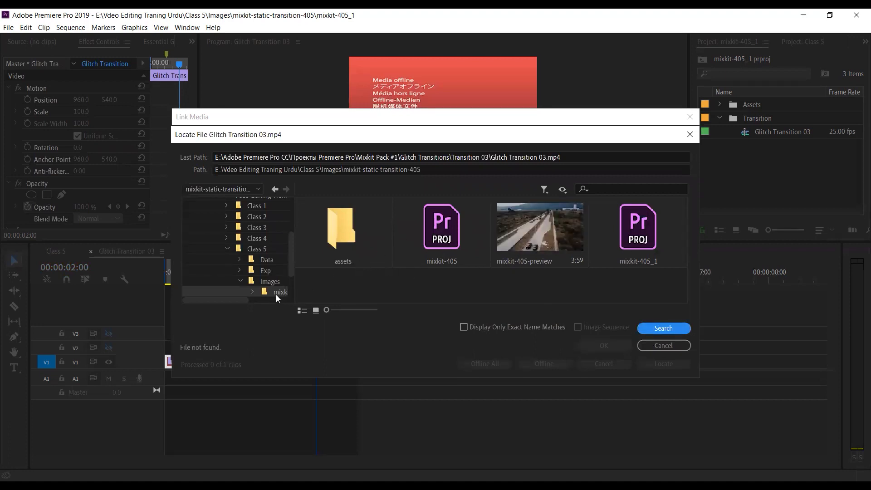
click(266, 248)
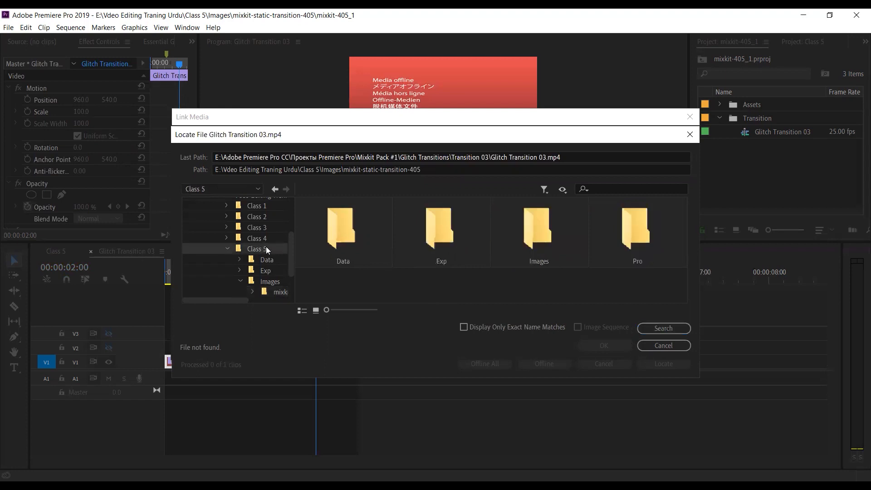
click(660, 331)
double_click(532, 239)
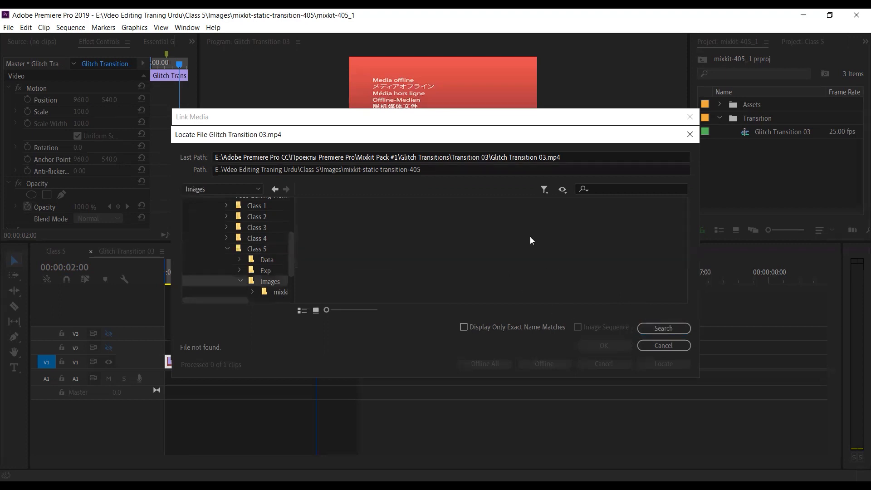
double_click(352, 250)
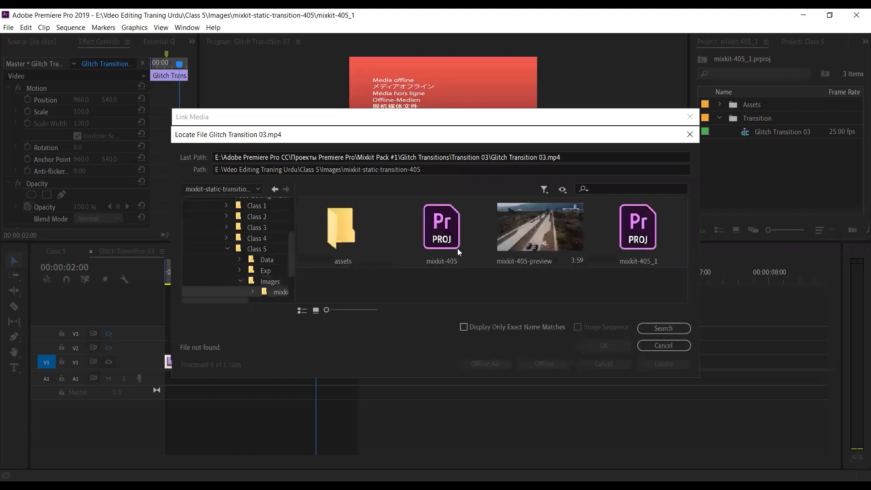
click(551, 239)
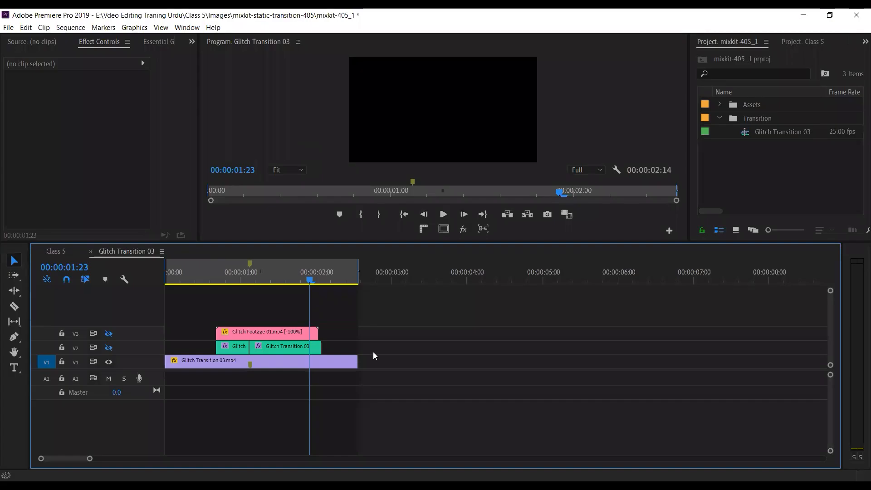
Scrub the glitch template back to 00:00:01:04 and play the cut between the car clips in the Class 5 sequence
drag(311, 279, 255, 284)
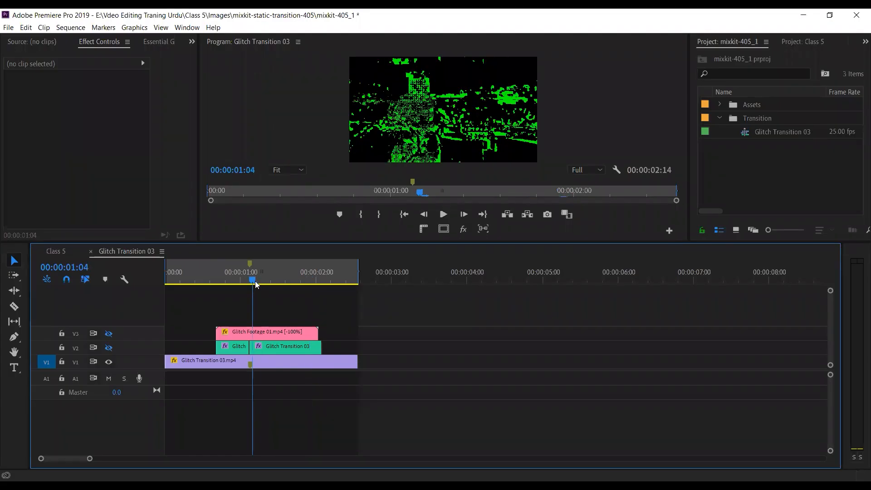
click(59, 252)
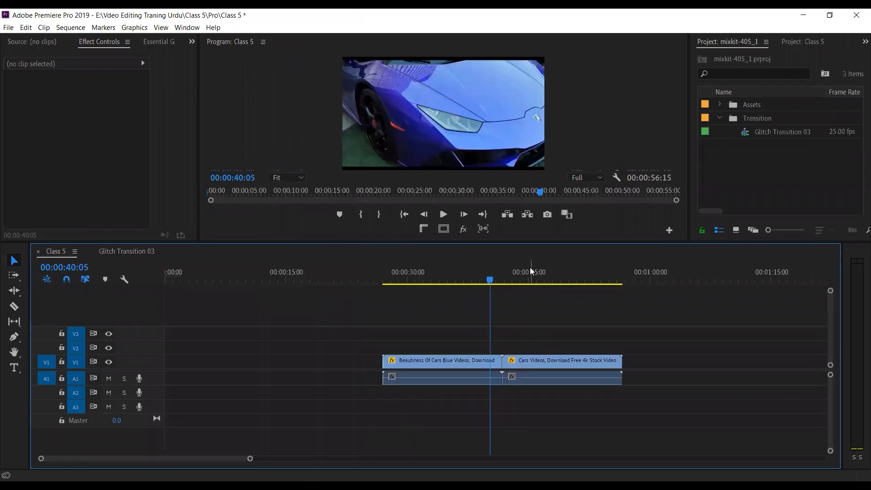
key(space)
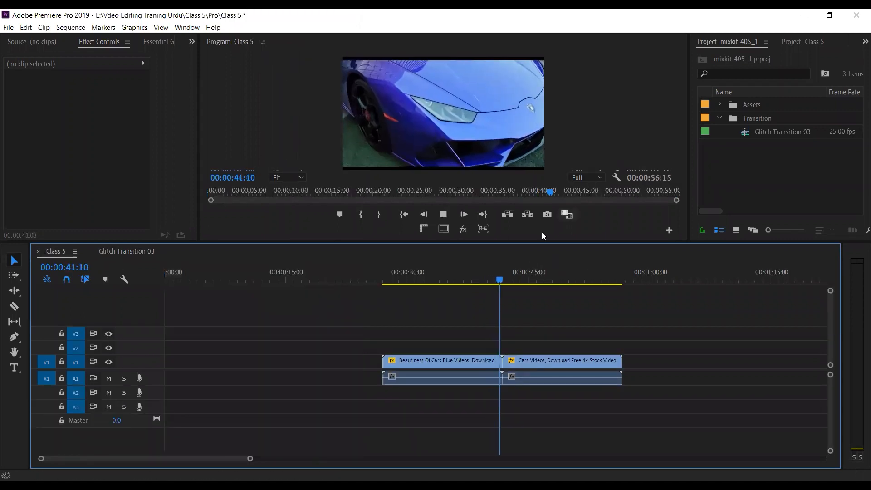
key(space)
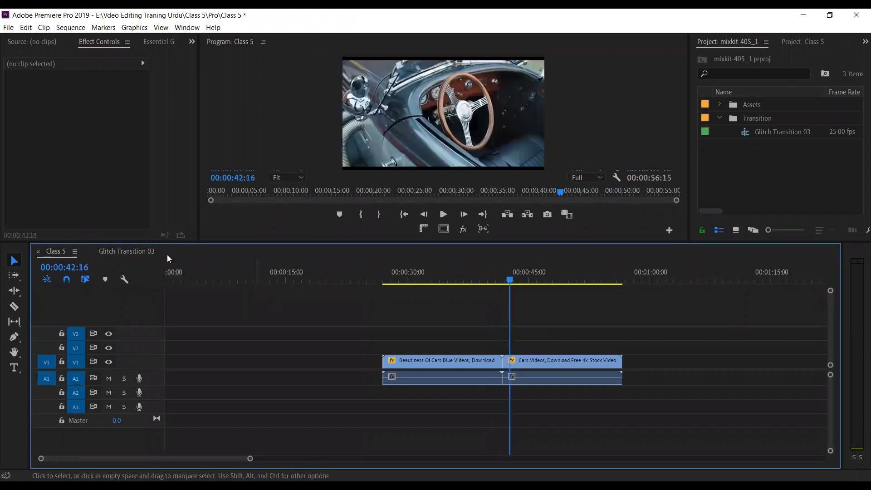
Examine the footage and effect clips in the Glitch Transition 03 sequence and scrub around 00:00:01:05
click(139, 252)
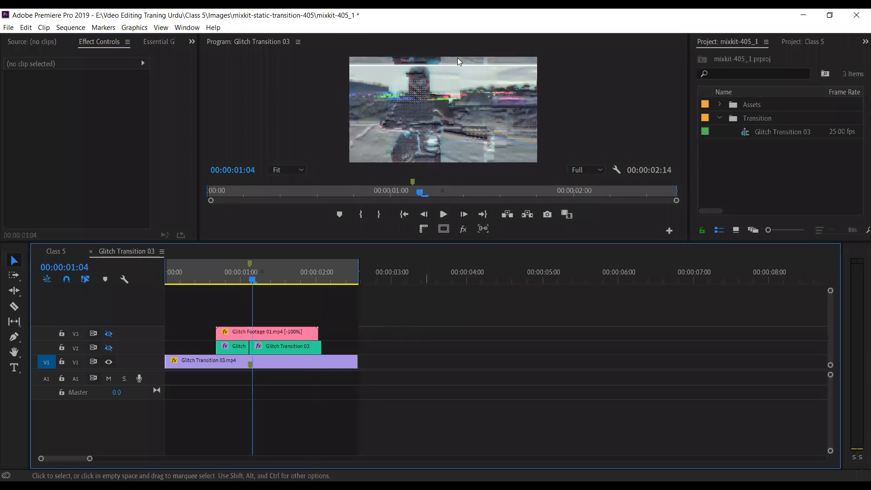
click(293, 330)
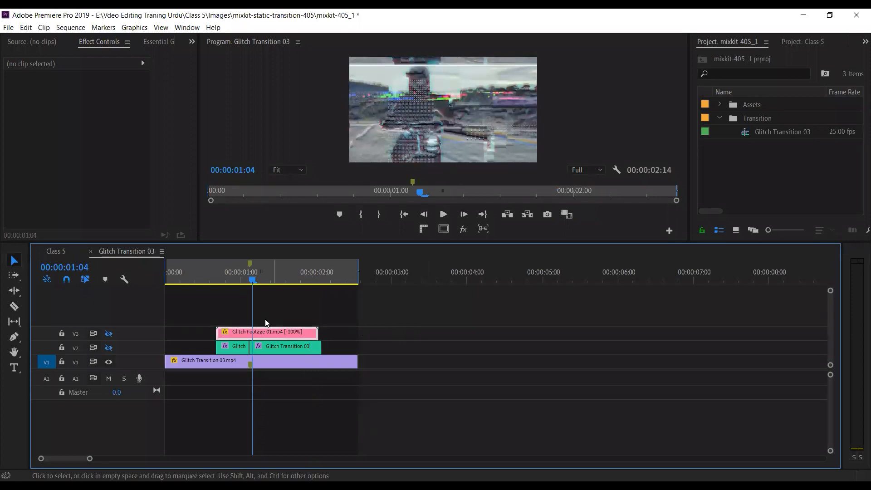
click(292, 308)
mouse_move(252, 279)
mouse_down()
mouse_move(272, 278)
mouse_move(263, 279)
mouse_up()
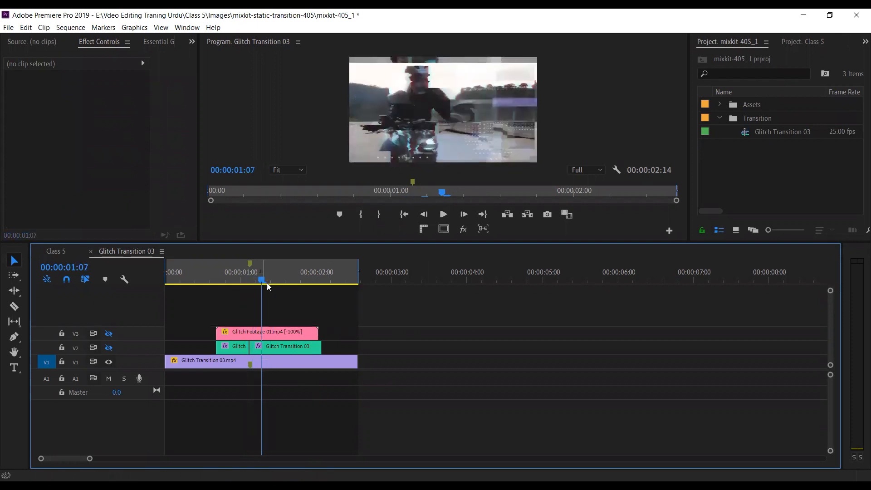
click(296, 367)
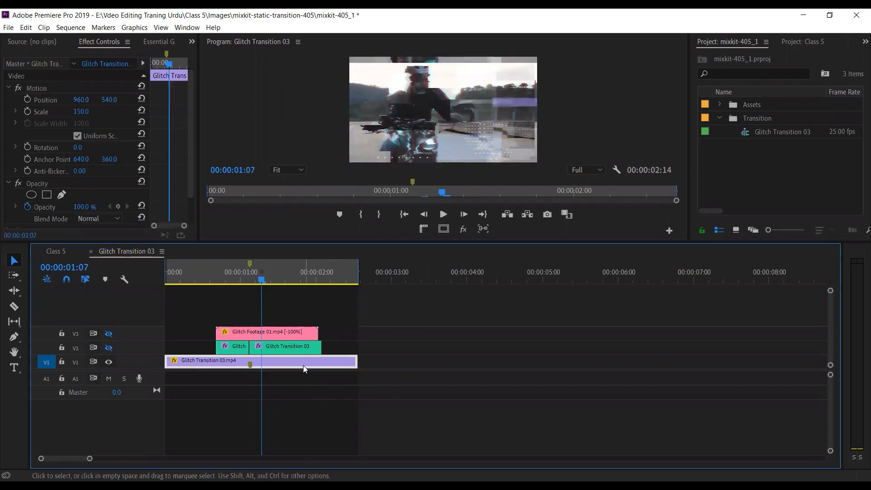
mouse_move(261, 279)
mouse_down()
mouse_move(292, 280)
mouse_move(255, 279)
mouse_up()
Copy the three glitch clips on tracks V2 and V3 into the Class 5 sequence, above the cut between the car clips
drag(349, 311, 220, 349)
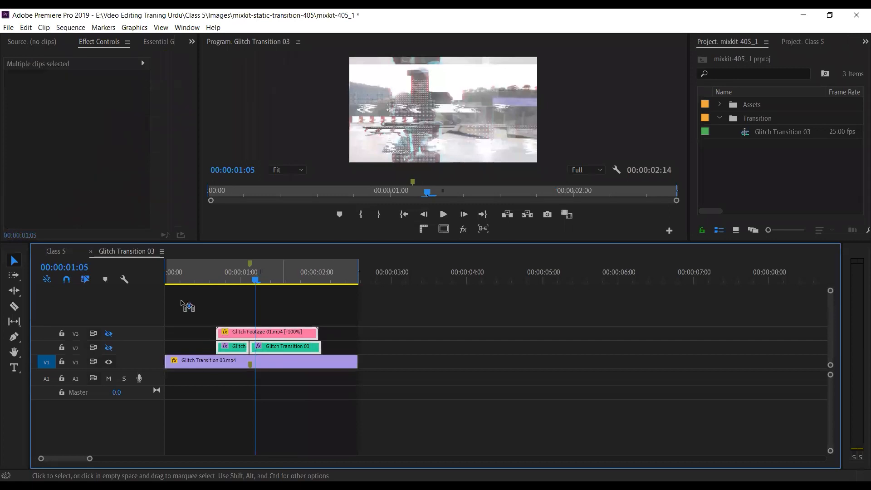
click(58, 253)
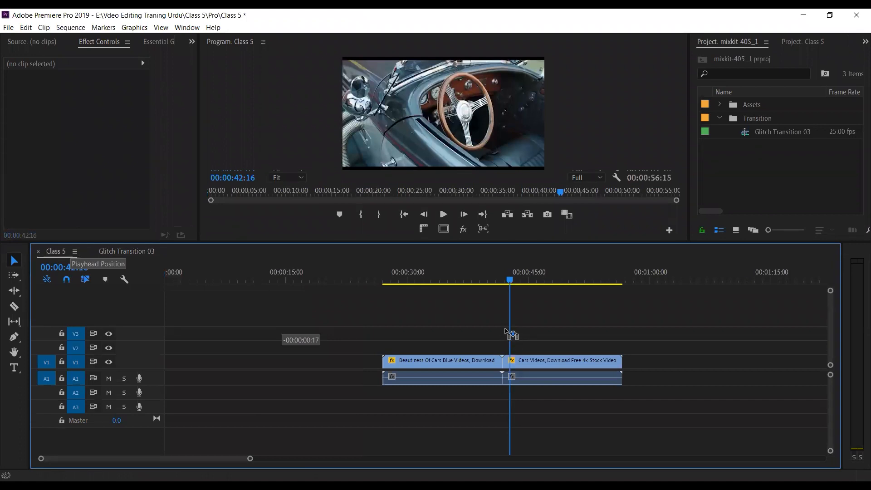
drag(506, 331, 505, 332)
Shift the glitch clips two frames later so the join between the Glitch Transition 03 clips aligns with the cut at 00:00:41:19
click(506, 278)
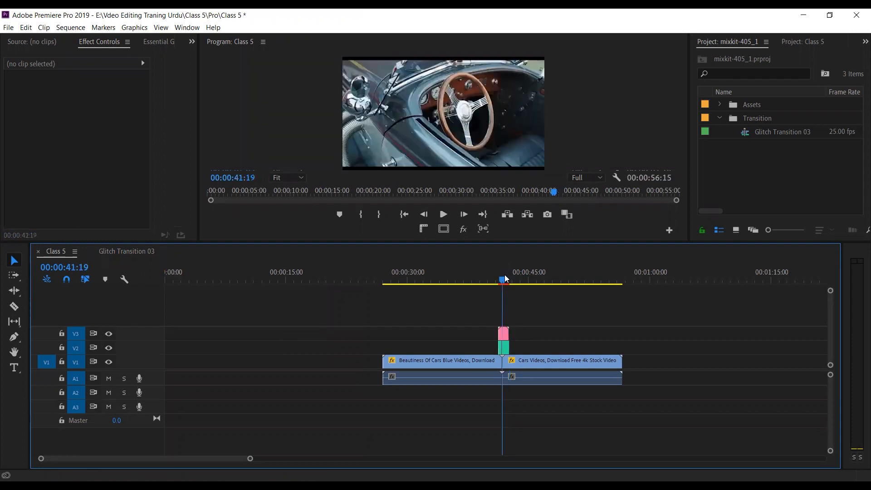
key(equal)
key(equal)
key(equal)
key(equal)
key(equal)
key(equal)
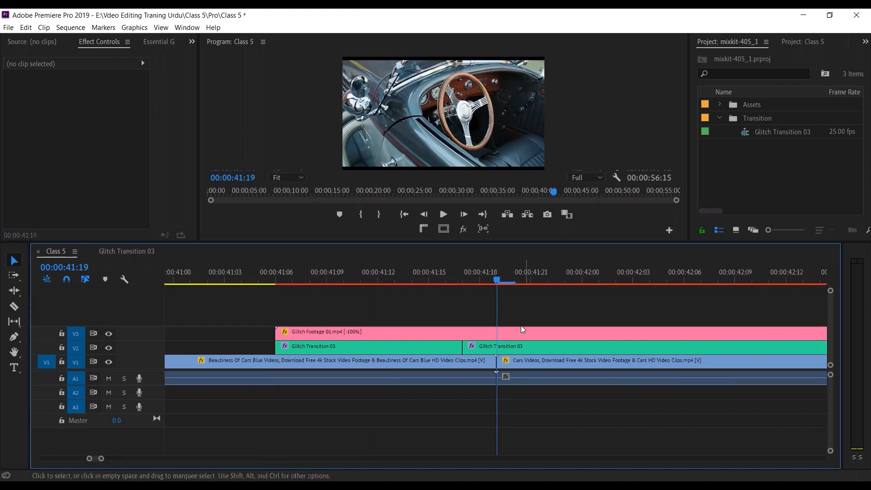
drag(561, 322, 447, 359)
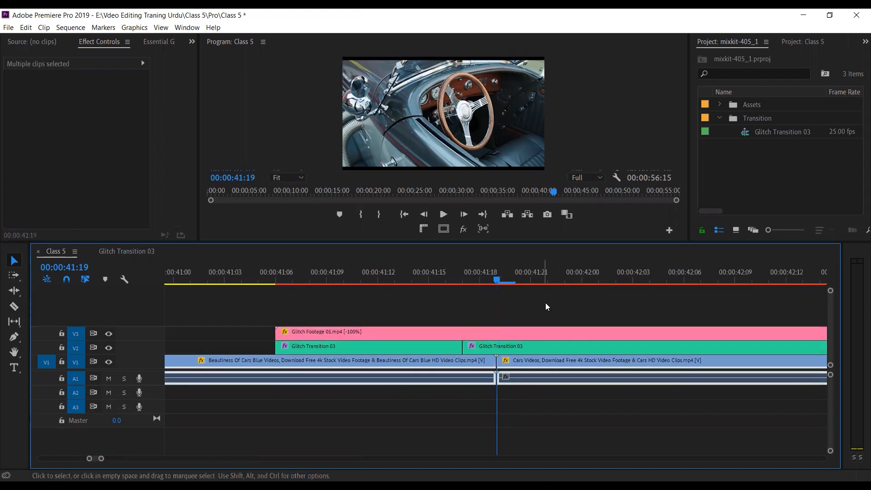
click(546, 307)
drag(585, 305, 419, 350)
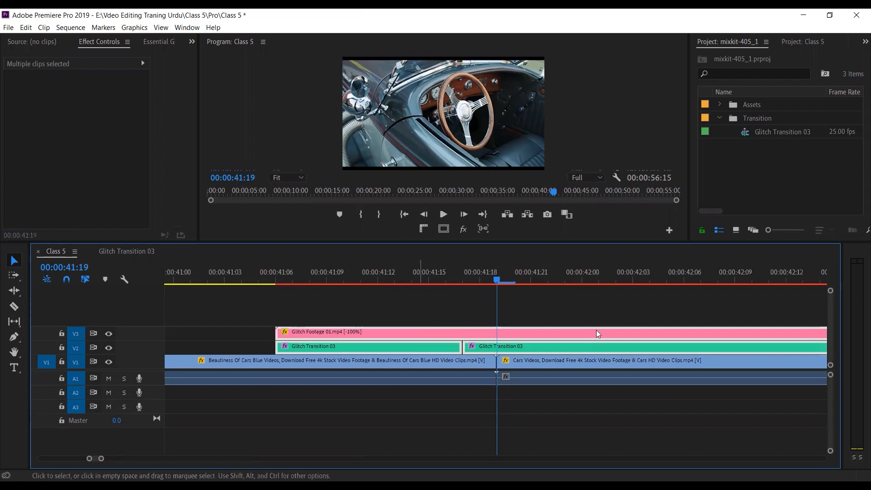
drag(597, 331, 631, 331)
click(535, 304)
Play the glitch transition from 00:00:41:18 and save the Class 5 project
click(481, 284)
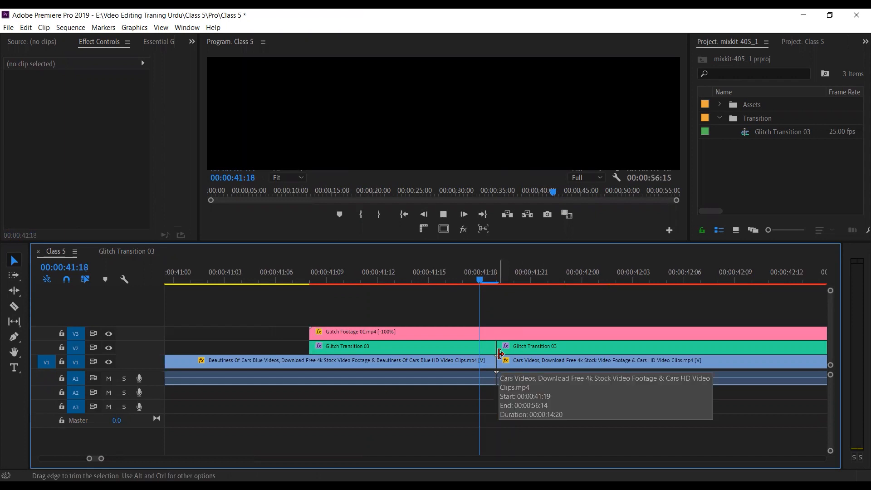
key(minus)
key(minus)
key(minus)
key(space)
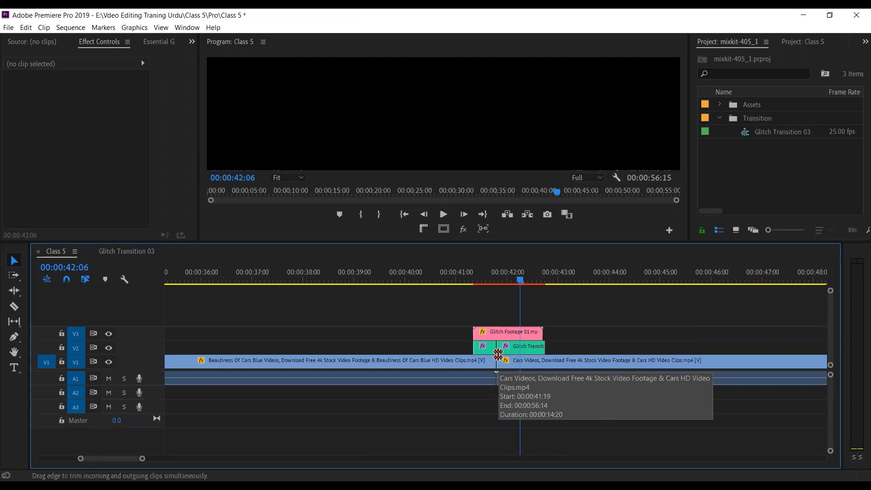
key(ctrl+s)
Play the Class 5 sequence from 00:00:40:00 through the glitch transition
click(404, 272)
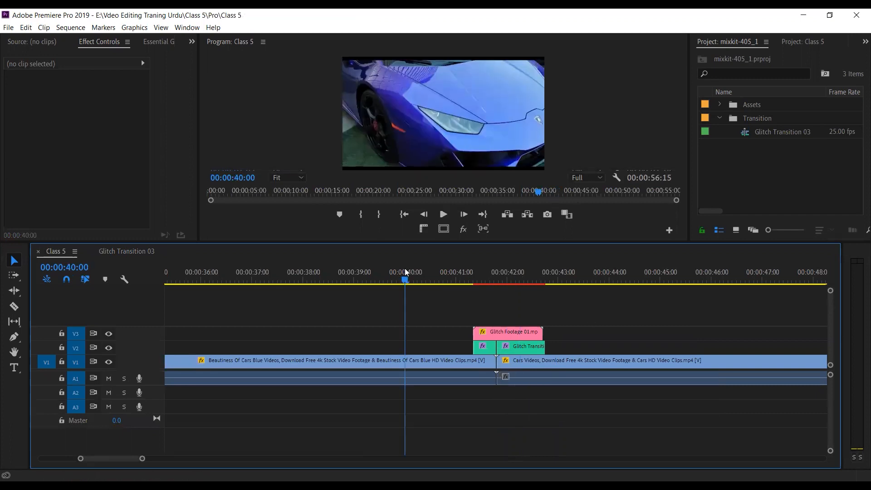
key(space)
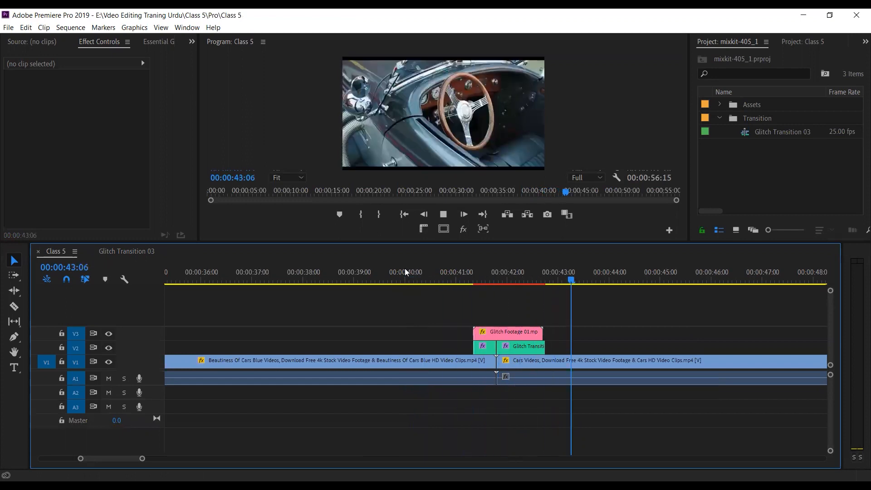
key(space)
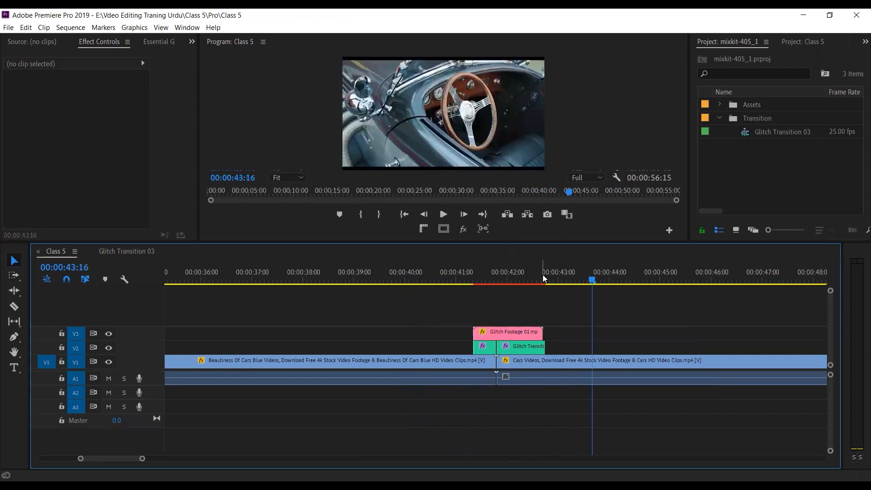
Replay the glitch transition over the cut with the Program monitor's playback resolution set to 1/4
mouse_move(542, 274)
mouse_down()
mouse_move(461, 273)
mouse_move(527, 274)
mouse_up()
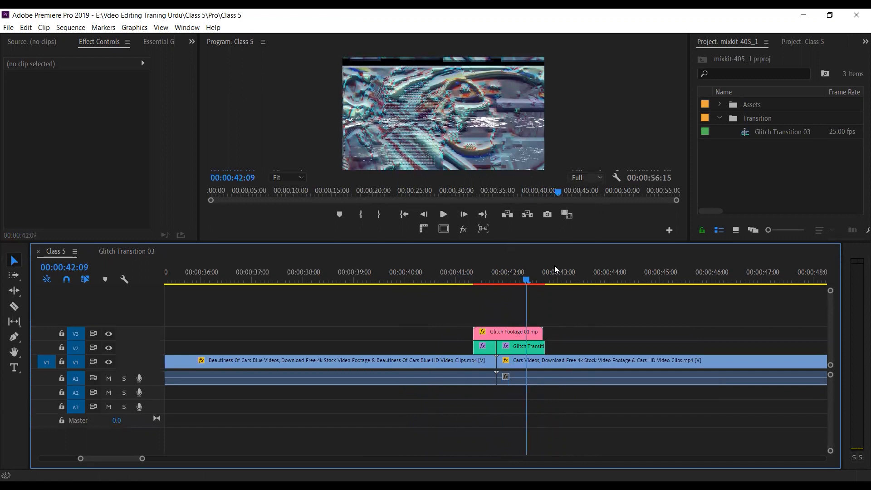
click(448, 273)
key(space)
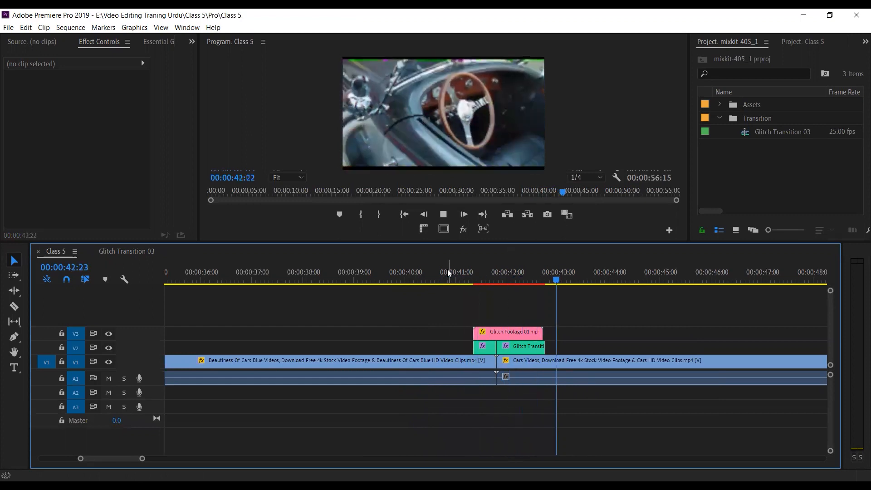
key(space)
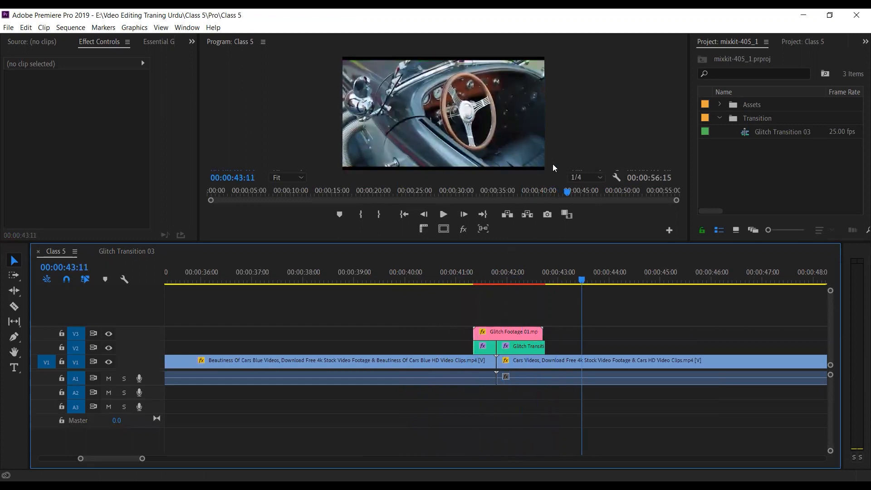
click(589, 188)
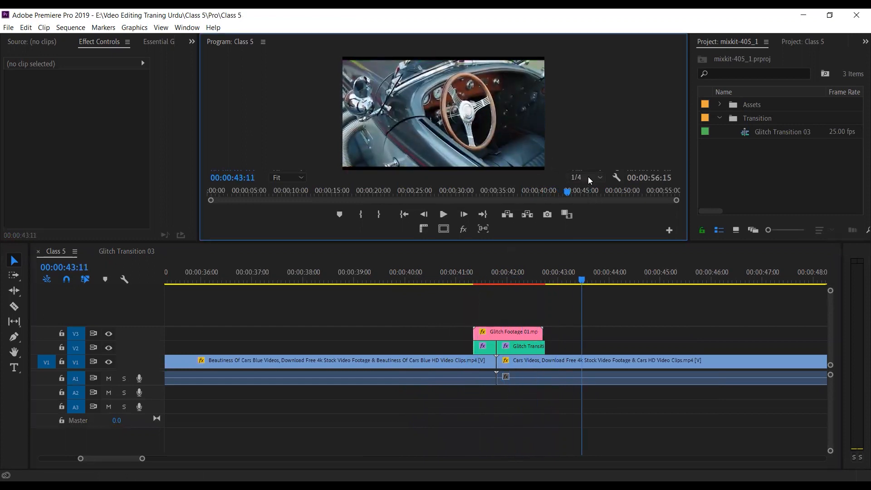
click(588, 176)
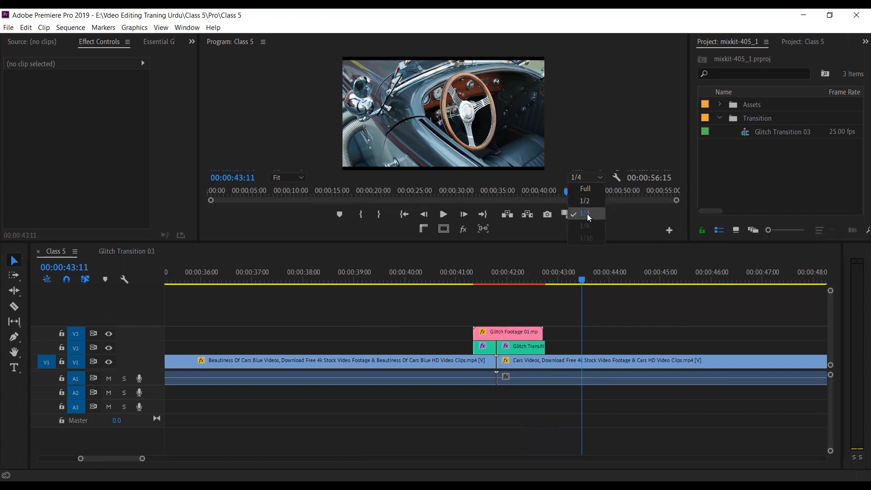
Scrub through the glitch transition from before the cut to 00:00:43:19 and show both car clips in full
click(449, 279)
drag(469, 278, 599, 279)
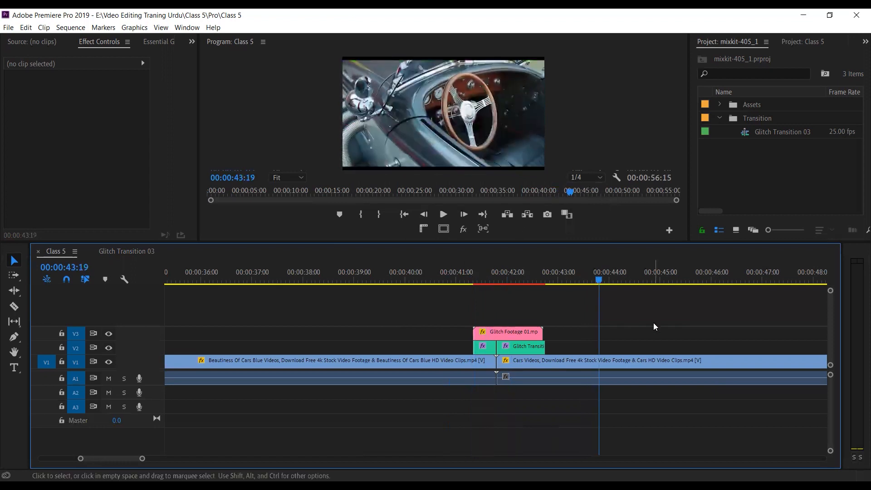
key(minus)
key(minus)
key(minus)
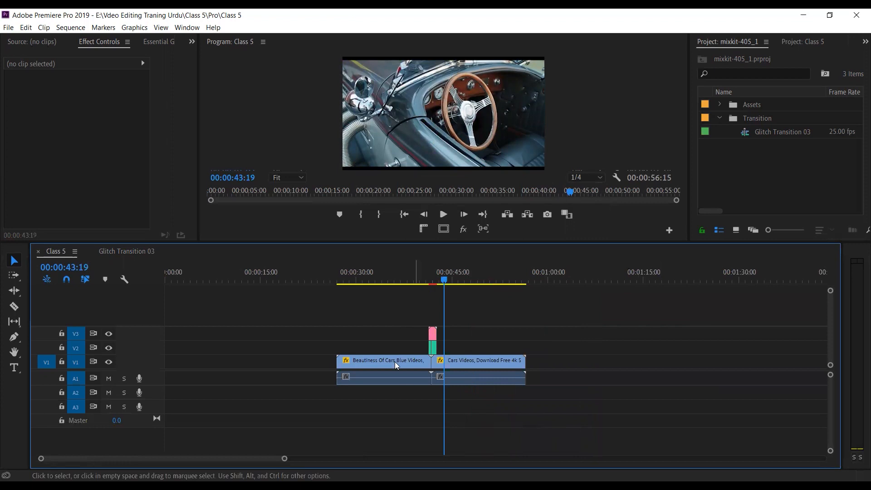
Duplicate both car clips into the empty stretch after the originals and move the playhead to the copies' cut at 00:01:19:14
drag(396, 363, 637, 370)
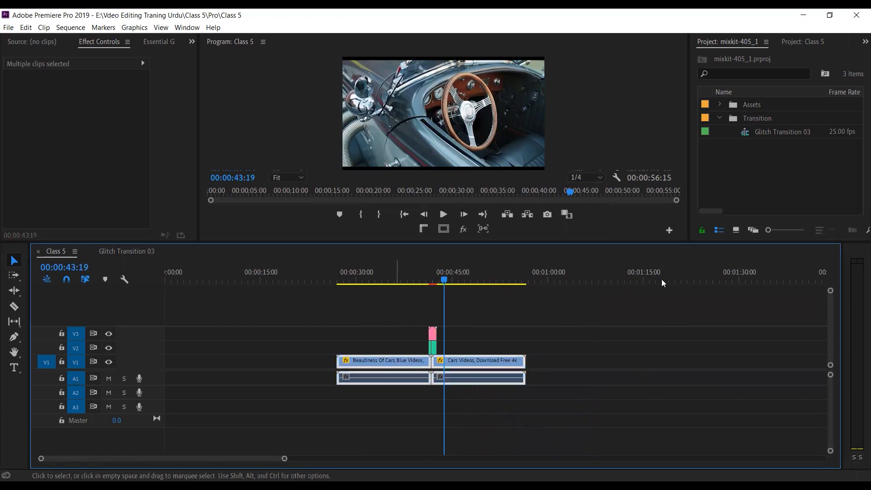
click(660, 282)
key(Down)
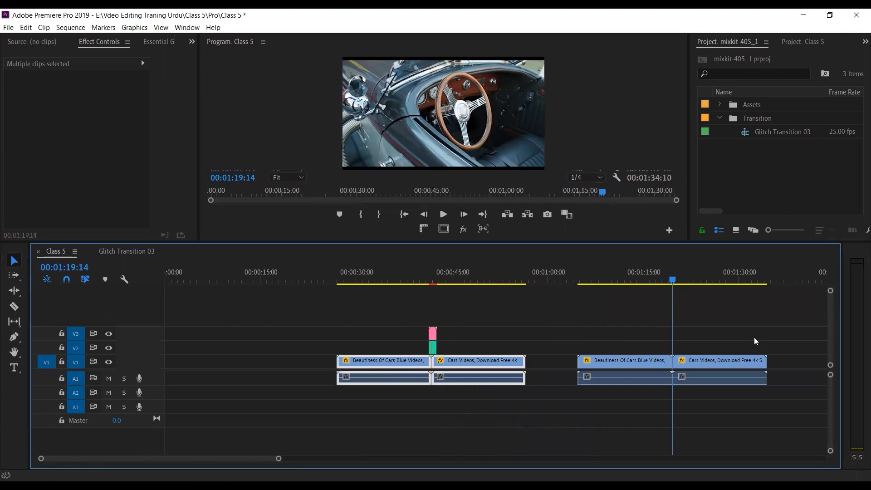
Split the copied clips five frames after and five frames before their cut, at 00:01:19:19 and 00:01:19:09
click(620, 335)
key(=)
key(=)
key(=)
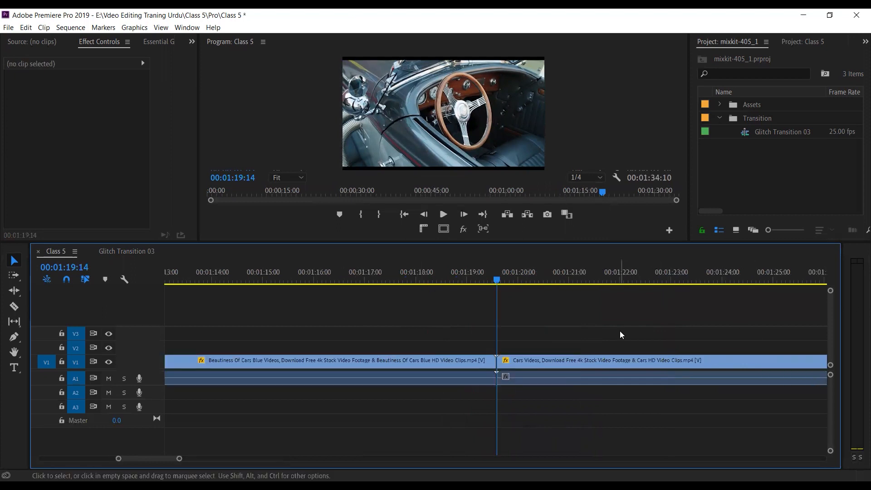
key(shift+Right)
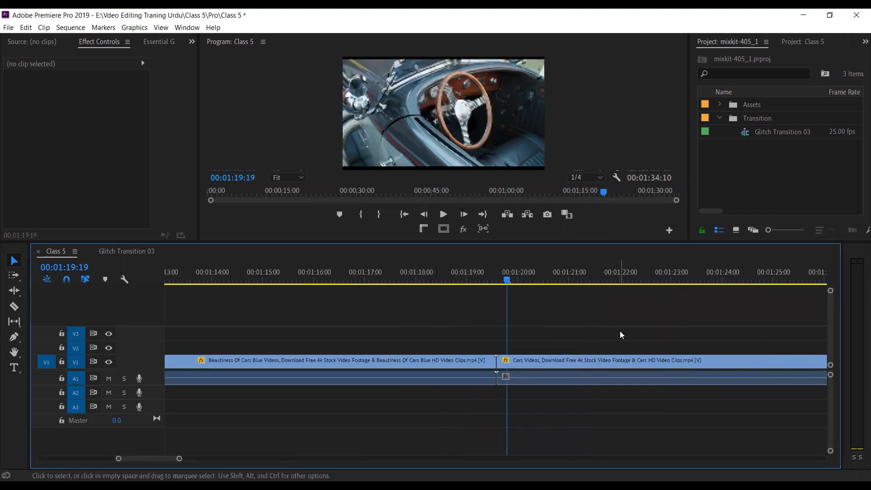
key(ctrl+k)
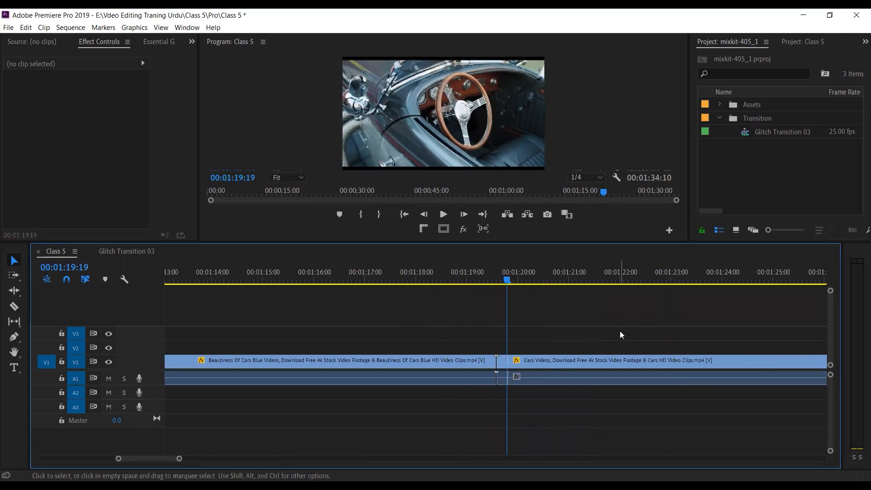
key(shift+Left)
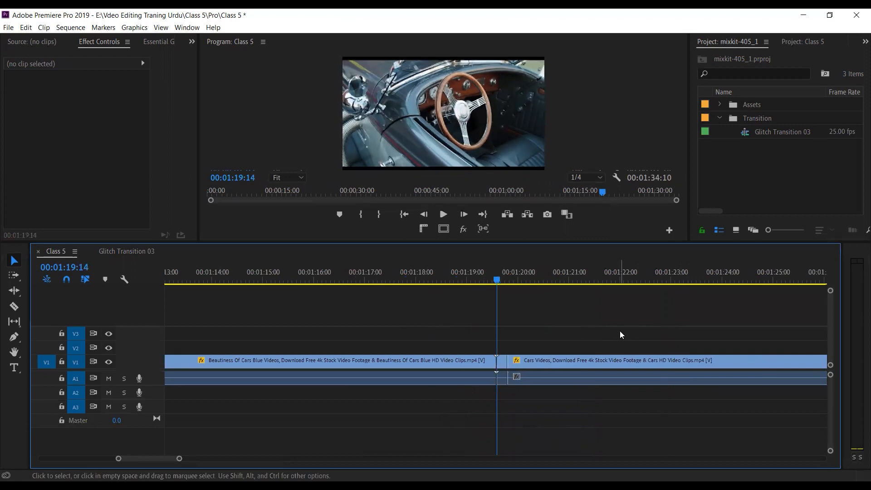
key(shift+Left)
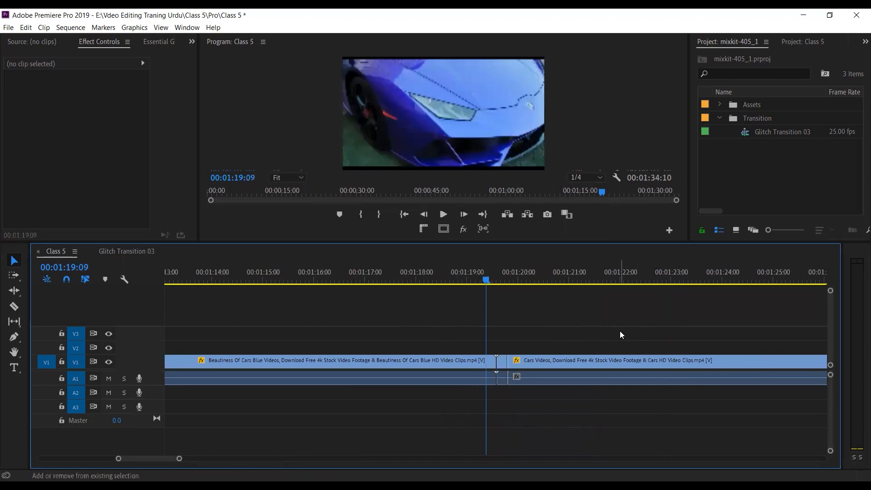
key(ctrl+shift+k)
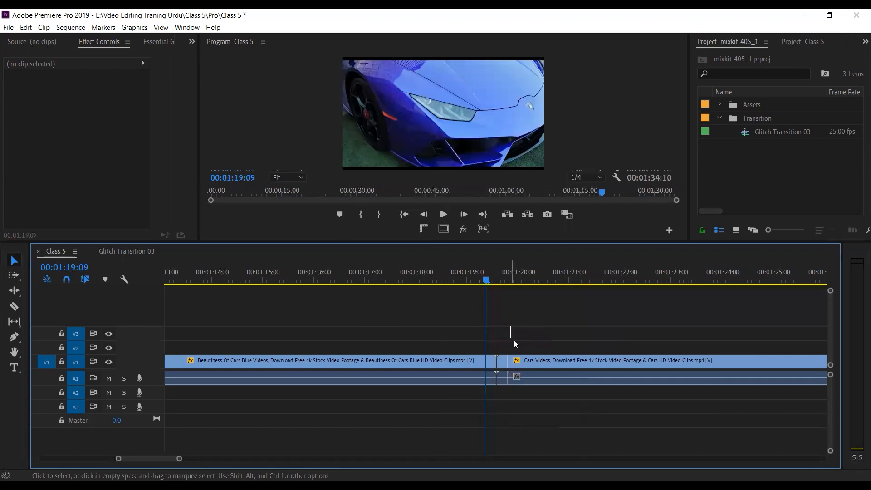
Nest the two short five-frame pieces around the copies' cut into one sequence
drag(513, 340, 489, 381)
click(500, 379)
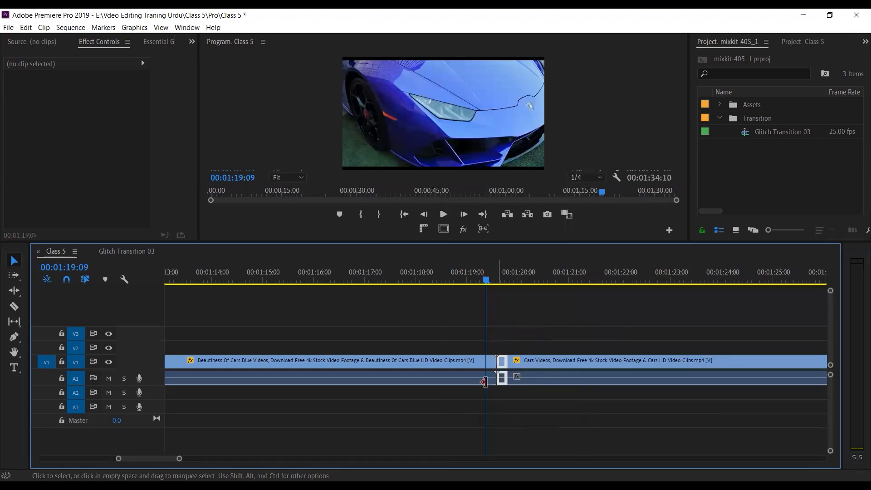
shift+click(484, 382)
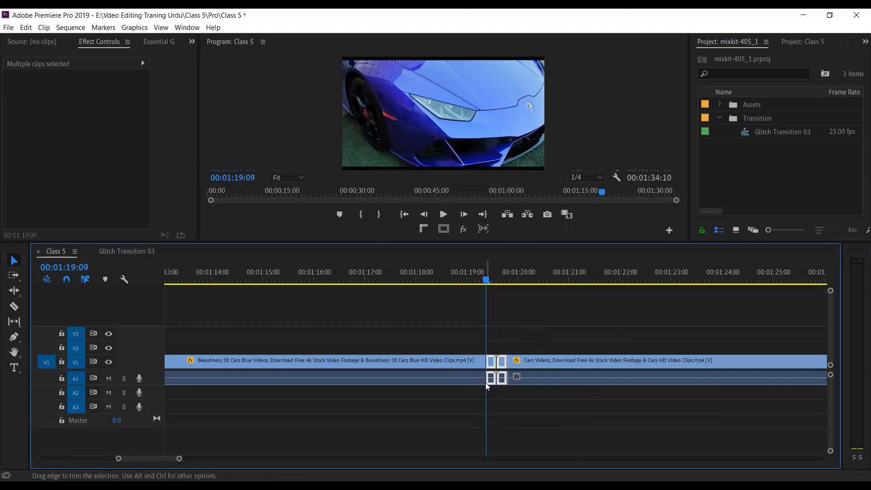
key(alt+n)
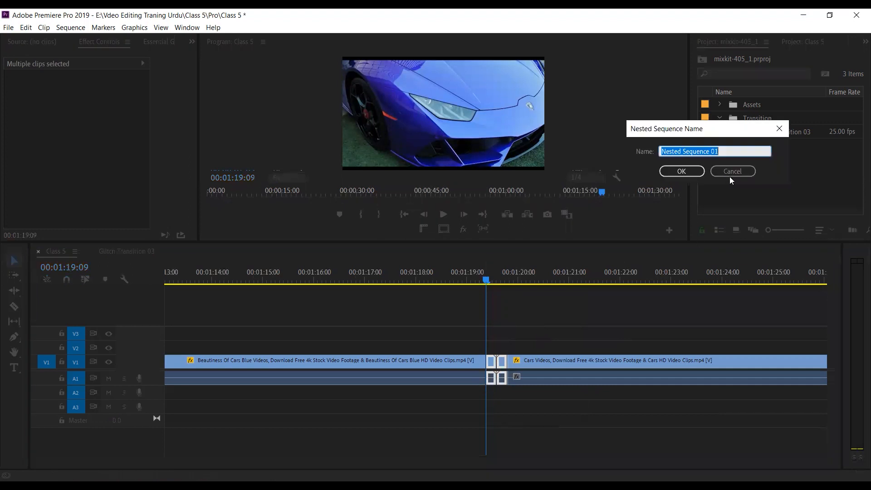
key(Escape)
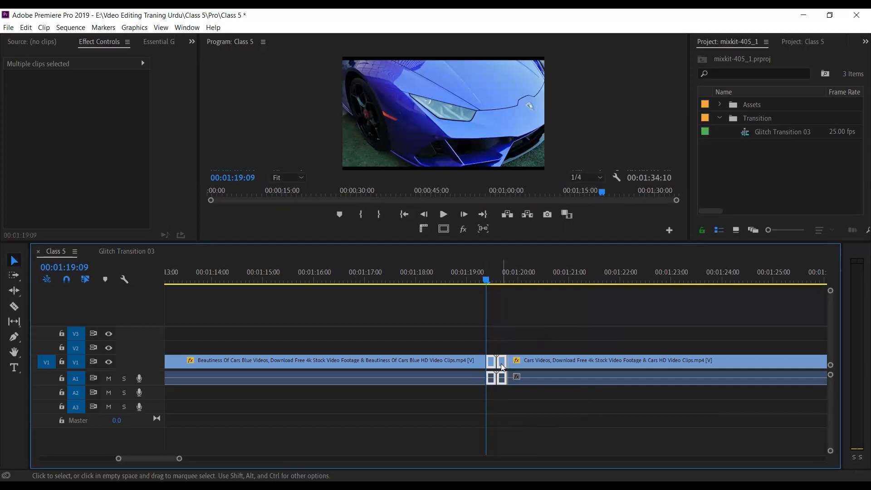
right_click(502, 366)
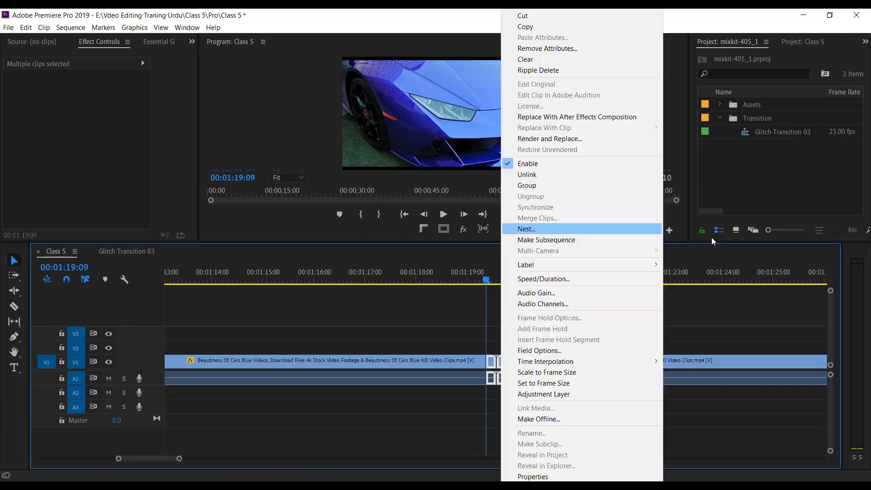
click(610, 351)
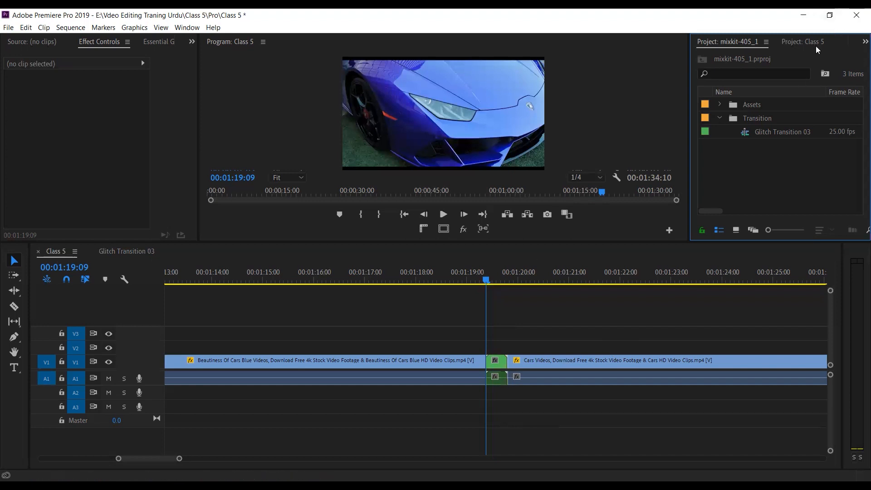
Show the effects library and expand its Presets folder to view the WGFX transition packs
click(858, 45)
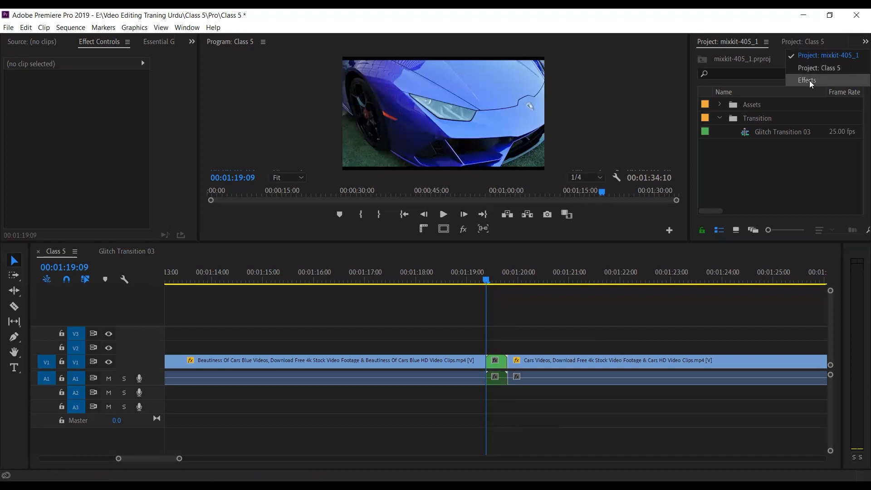
click(809, 80)
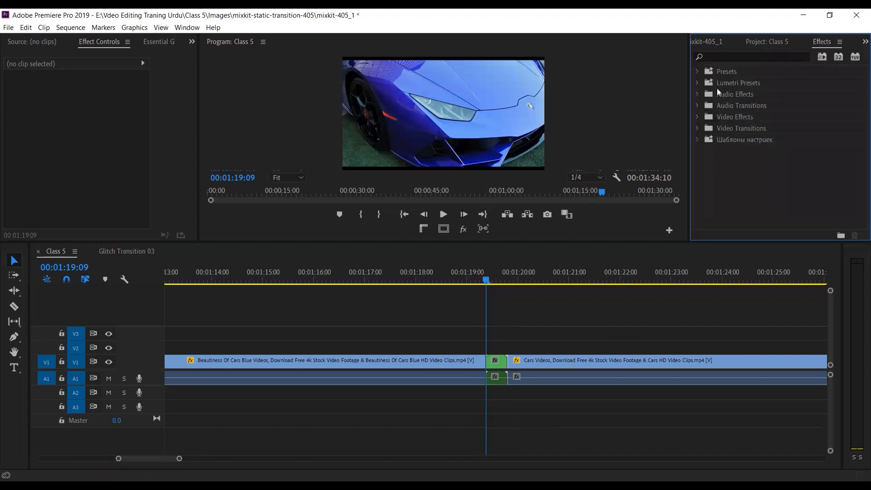
click(697, 70)
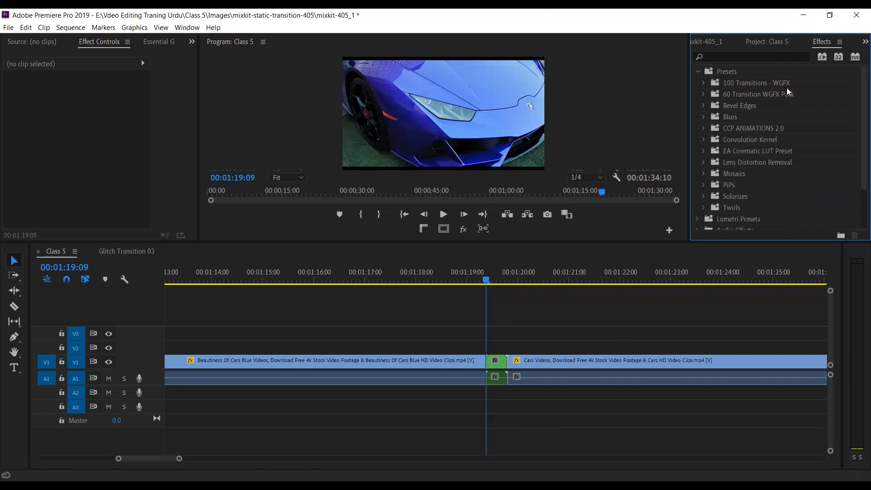
click(746, 96)
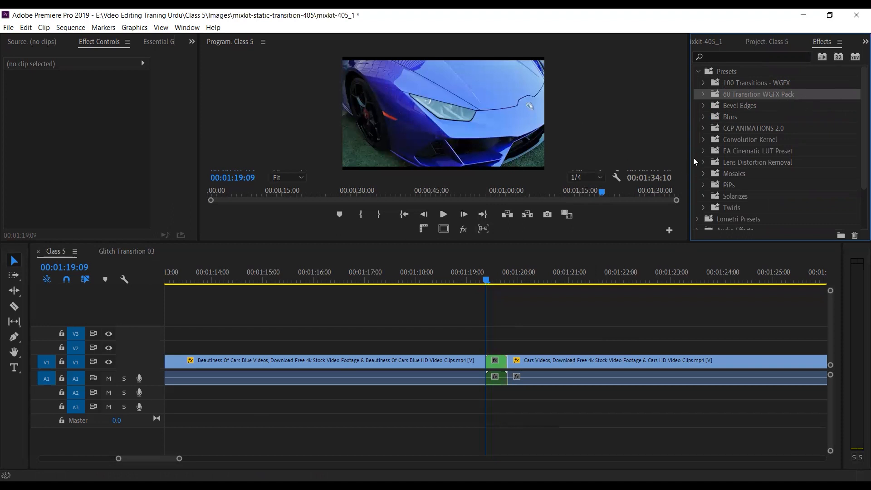
click(727, 81)
click(723, 73)
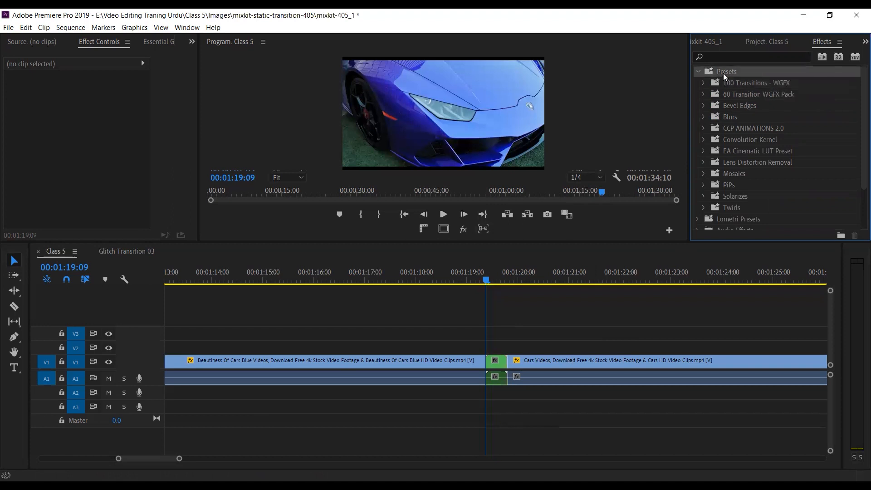
right_click(724, 74)
click(756, 106)
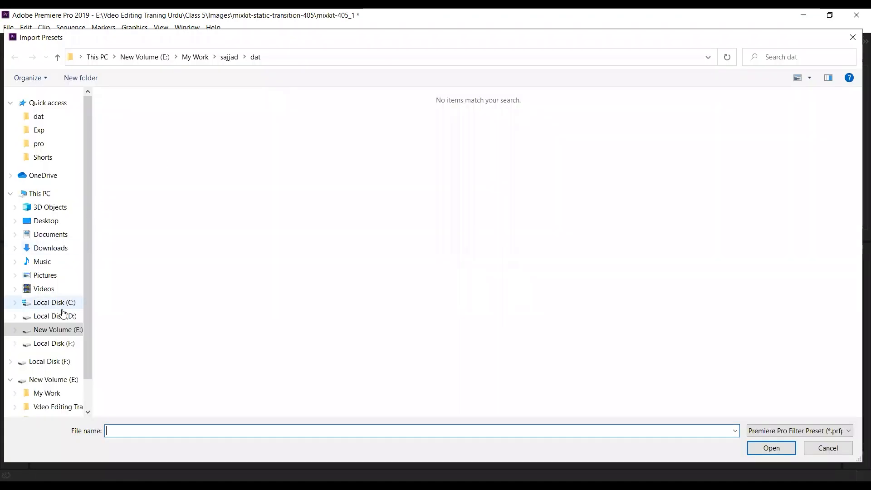
click(61, 315)
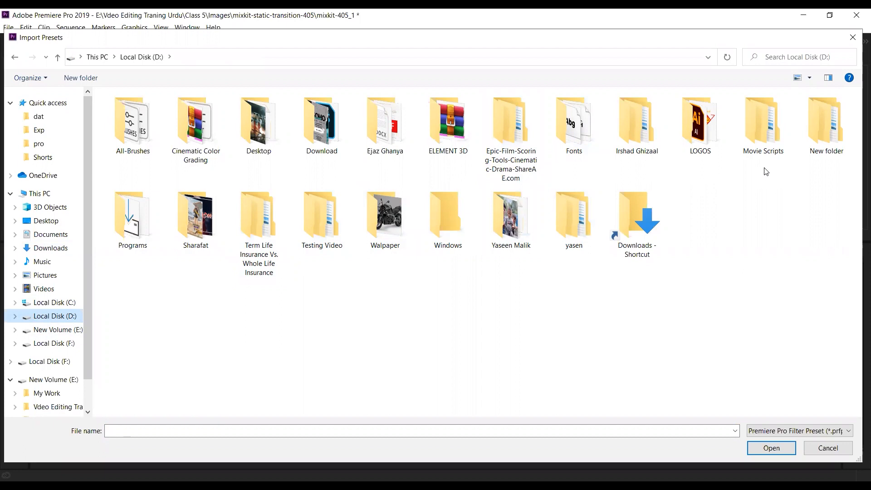
click(79, 329)
click(57, 316)
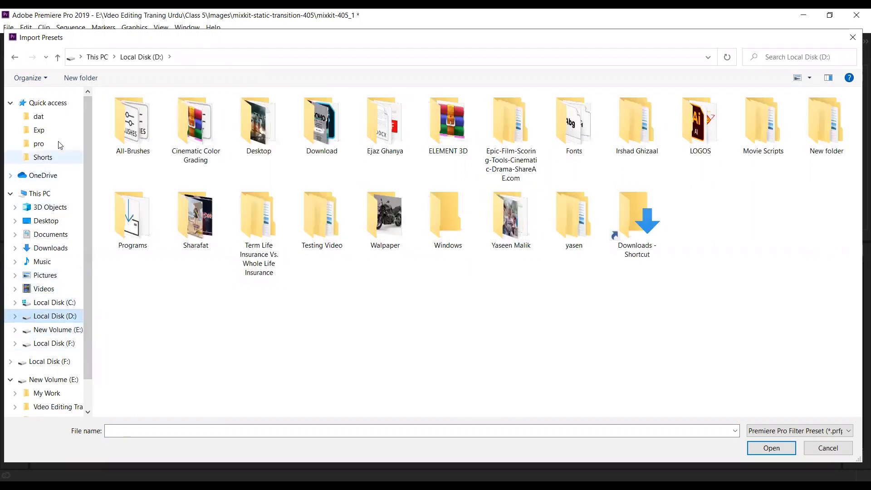
double_click(136, 142)
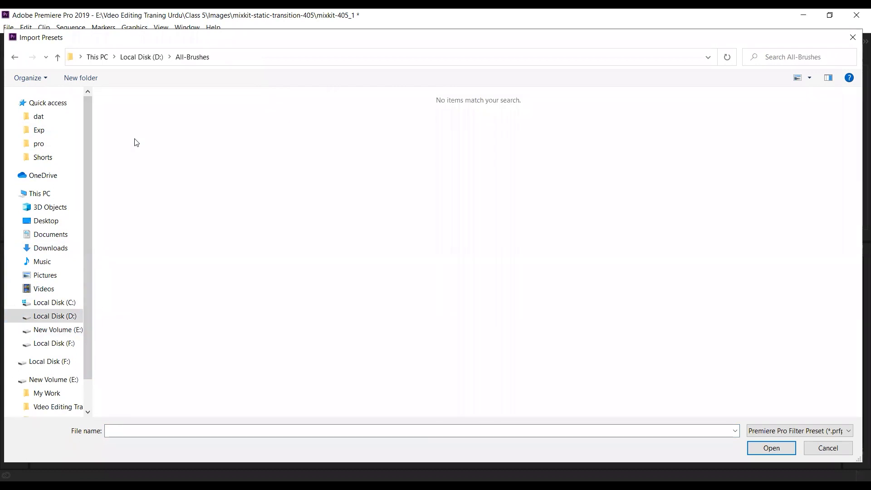
key(BackSpace)
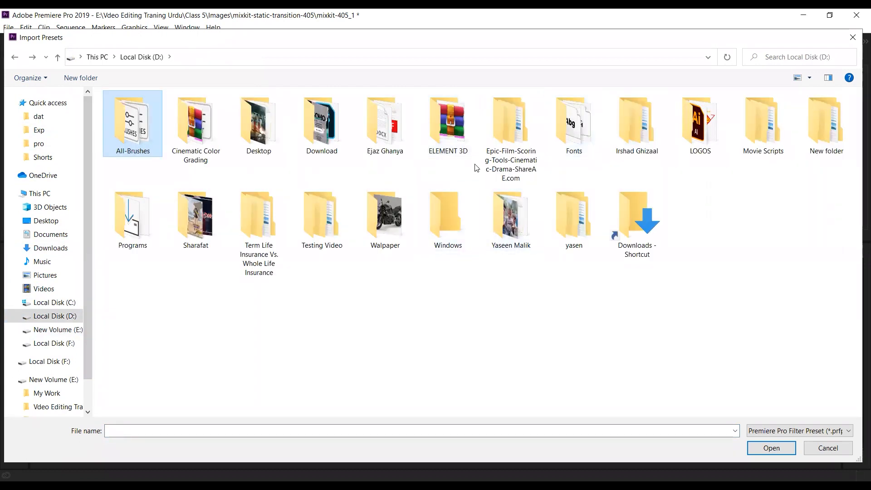
click(833, 447)
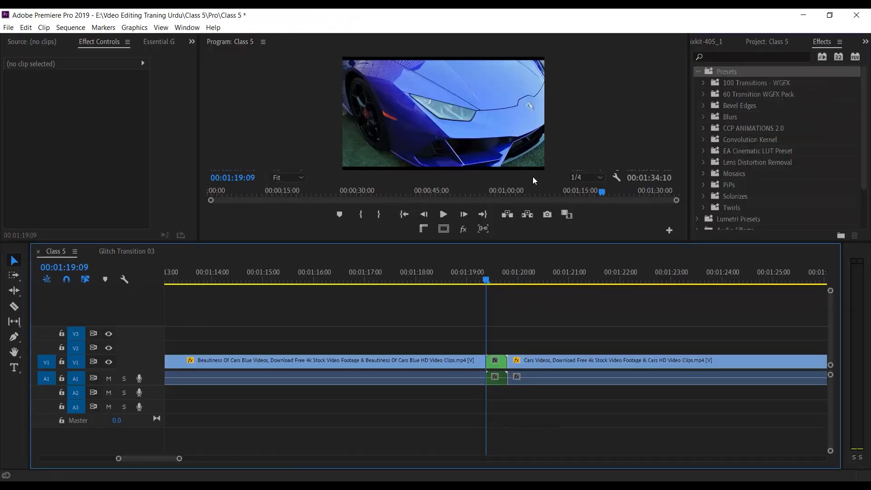
Apply the Offset Color 01 preset from the 60 Transition WGFX Pack's WGFX Offset Color Transitions to the nested clip
click(711, 97)
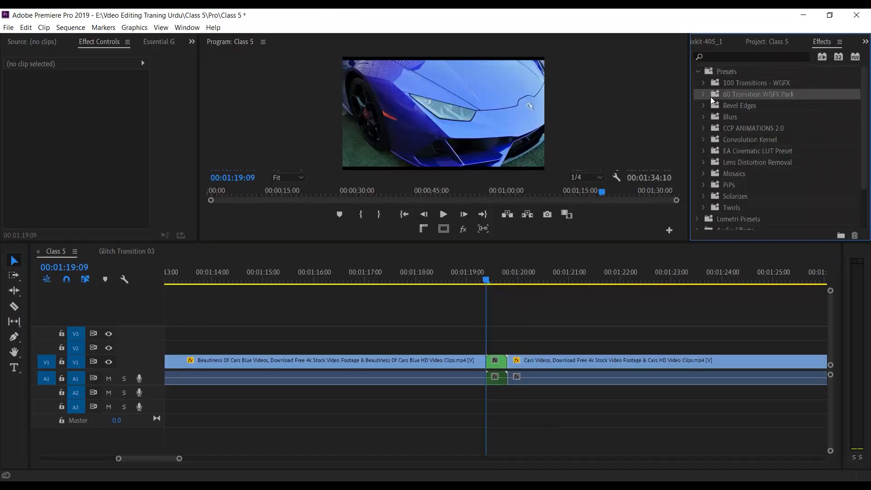
click(703, 94)
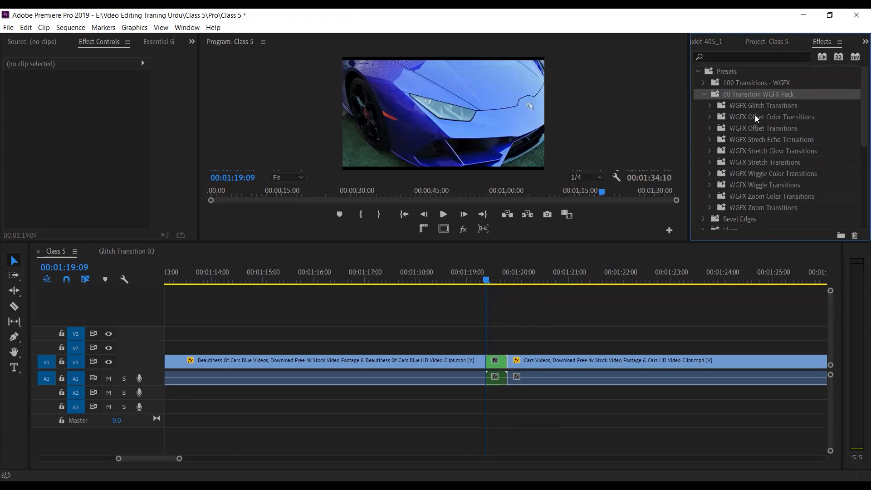
click(710, 117)
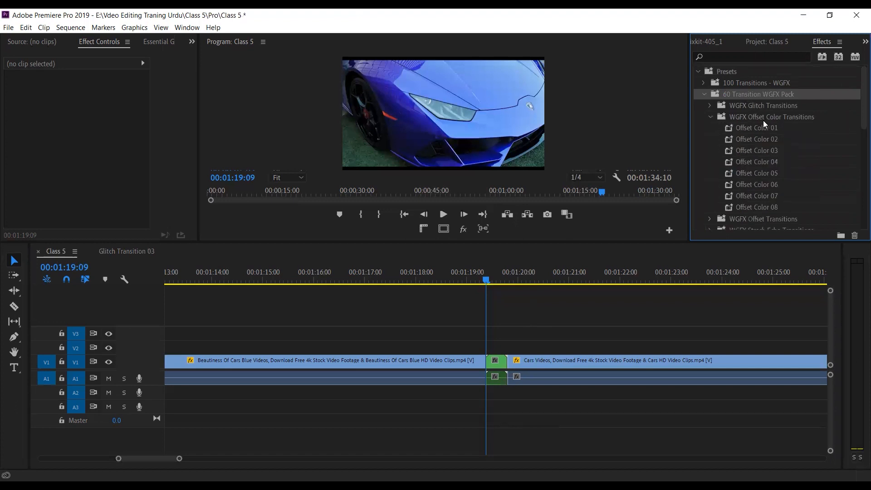
drag(751, 130, 497, 362)
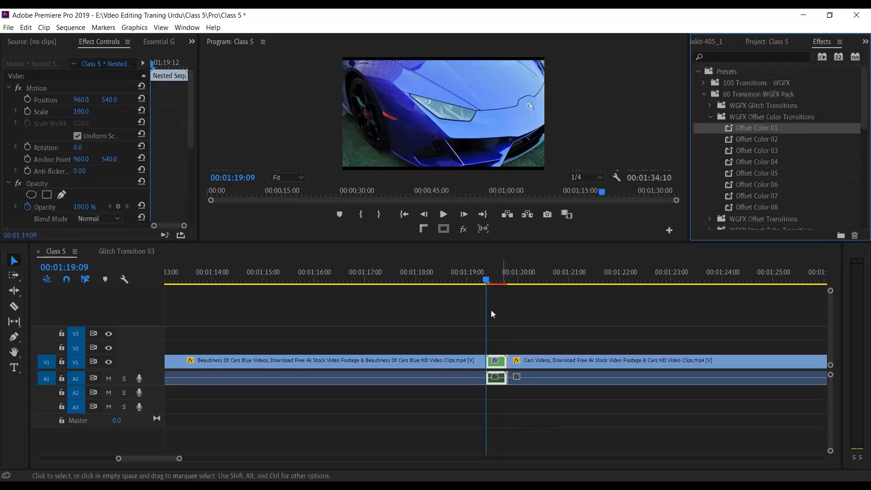
Play the offset color transition from just before the nested clip, and scrub on to 00:01:20:16
click(472, 281)
key(space)
key(space)
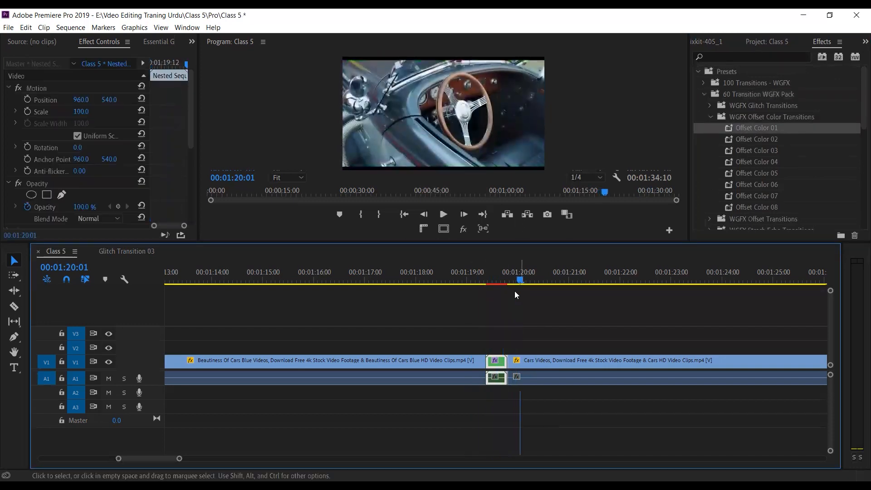
drag(521, 281, 551, 285)
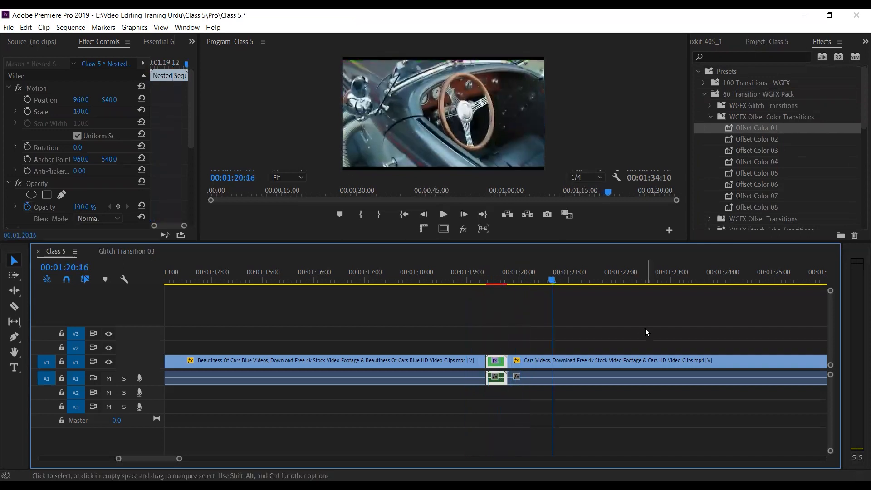
click(644, 328)
key(minus)
key(minus)
key(minus)
key(minus)
key(equal)
key(equal)
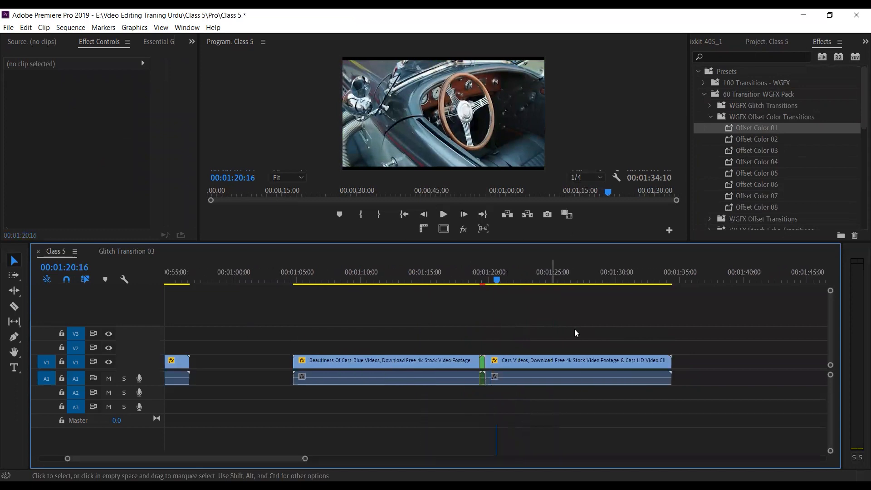
key(minus)
key(minus)
key(equal)
key(equal)
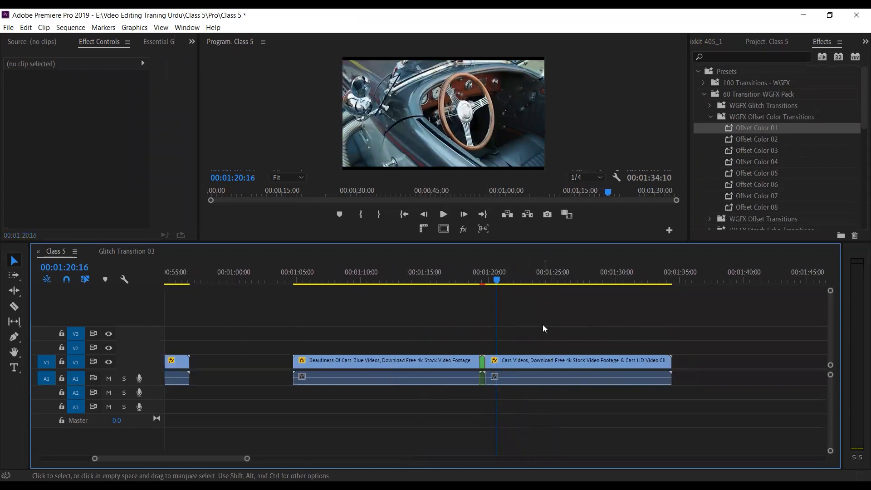
key(minus)
key(minus)
key(equal)
key(equal)
Move the playhead back to the start of the nested clip at 00:01:19:09 and show it close up
key(Up)
key(Up)
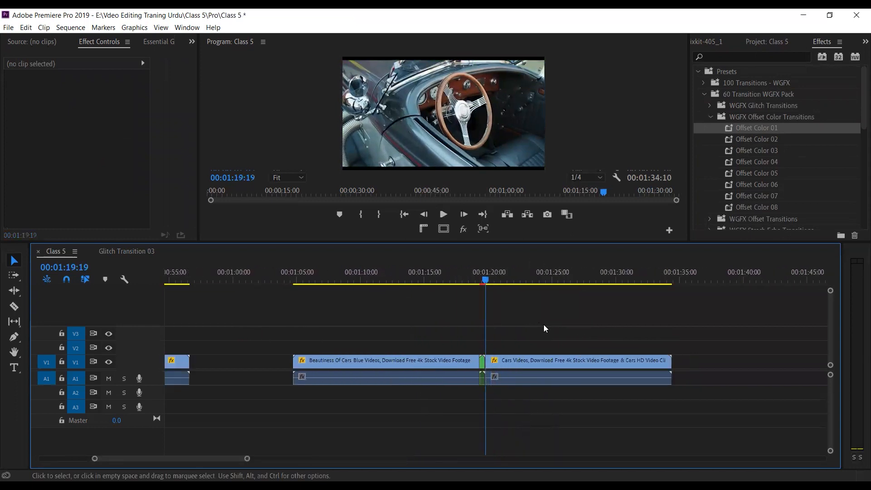
key(minus)
key(equal)
key(equal)
key(equal)
key(equal)
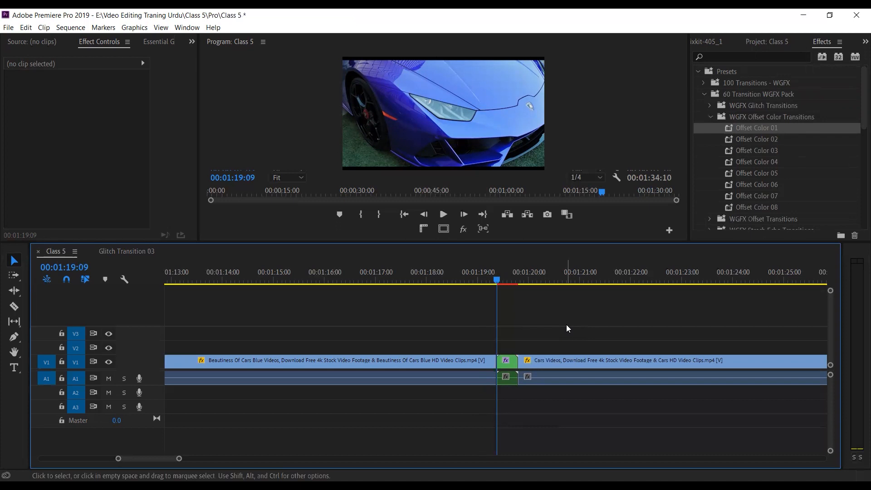
key(minus)
key(minus)
key(minus)
key(minus)
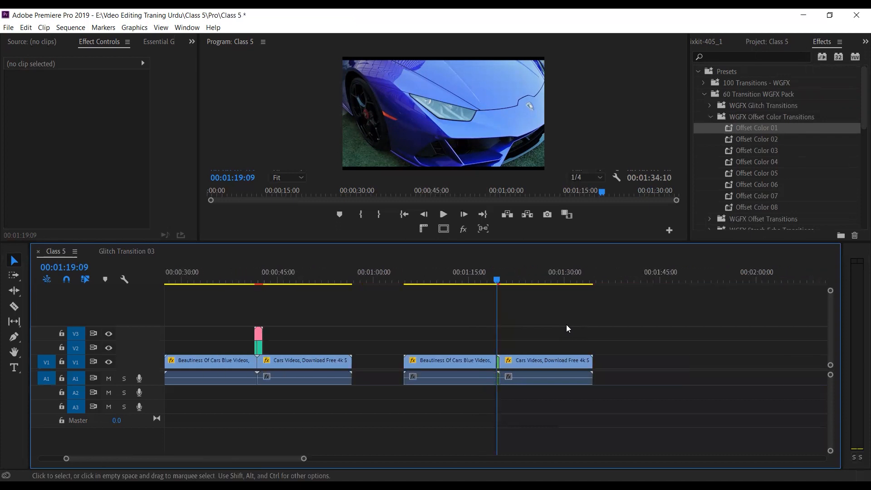
key(equal)
key(equal)
key(equal)
key(equal)
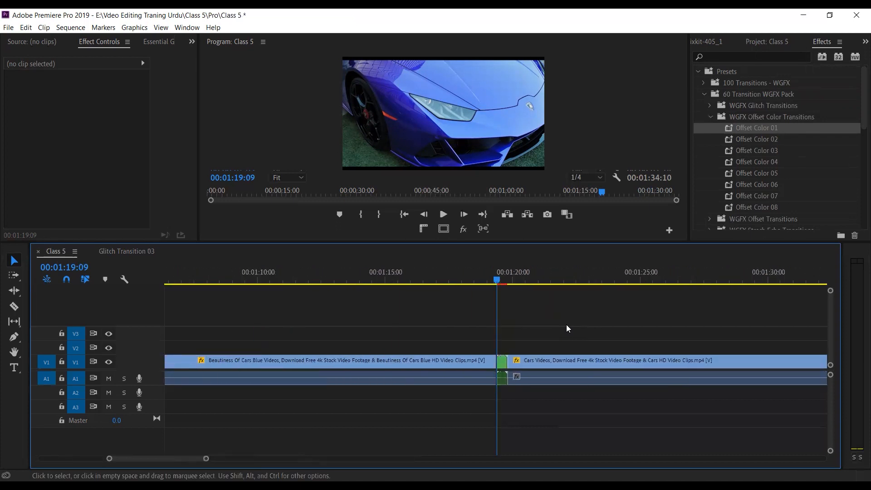
key(minus)
key(equal)
key(equal)
key(equal)
key(minus)
key(minus)
key(minus)
key(minus)
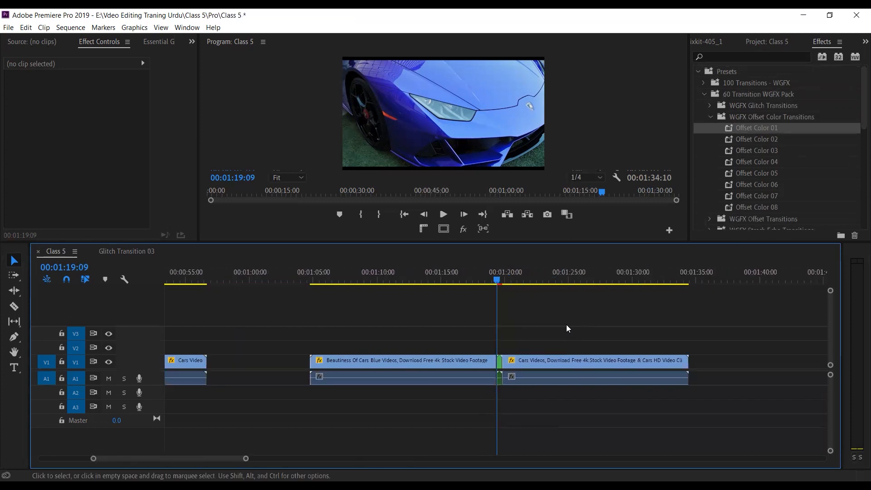
key(minus)
key(equal)
key(equal)
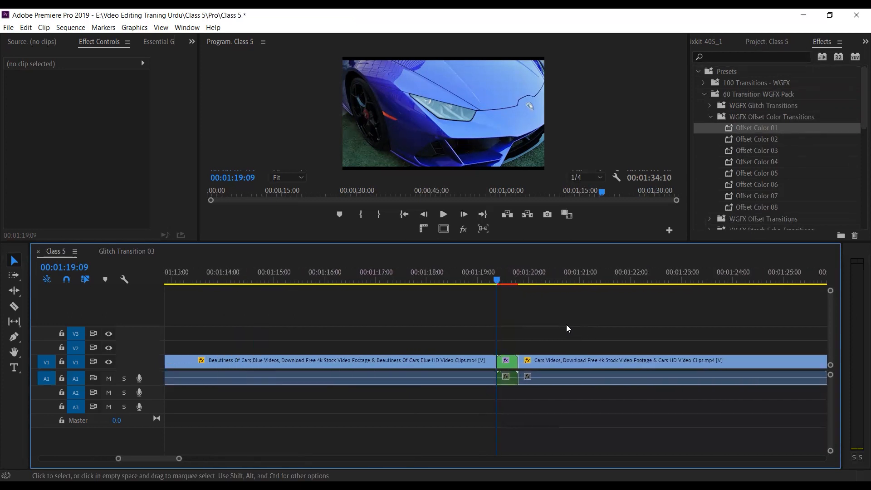
key(minus)
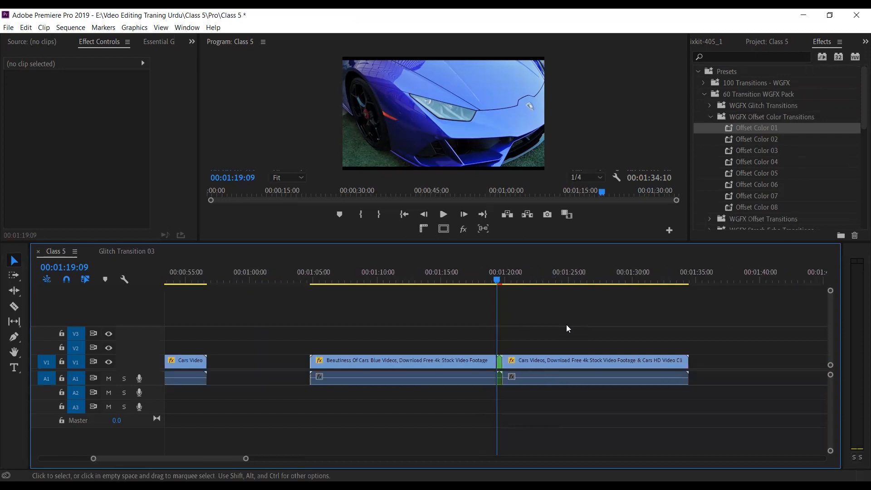
key(equal)
key(equal)
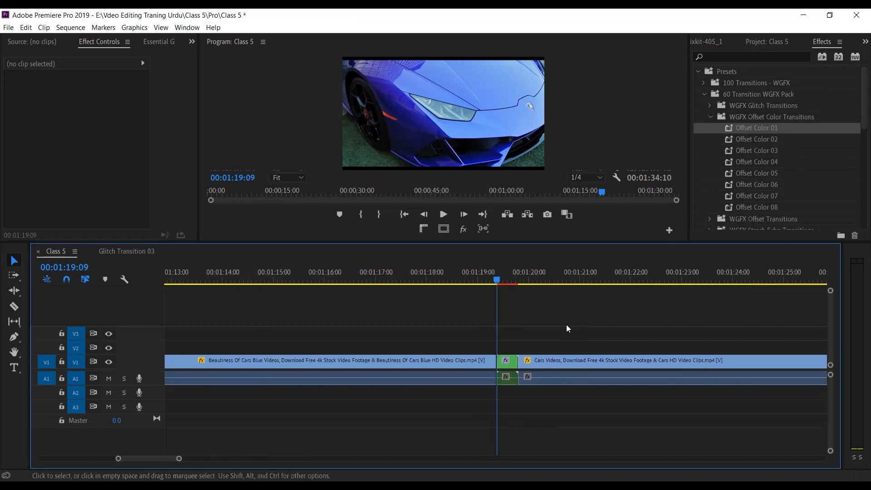
key(minus)
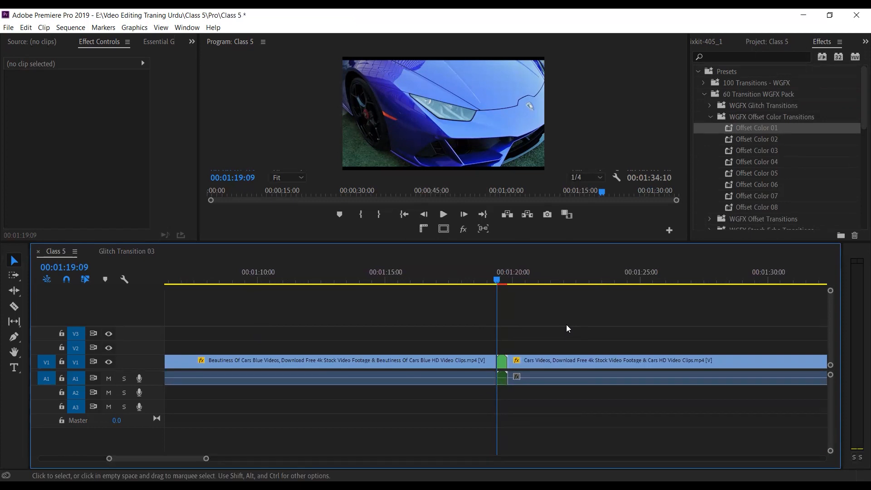
Scrub across the nested clip from just before its start to 00:01:19:21, just past its end
key(equal)
key(equal)
key(equal)
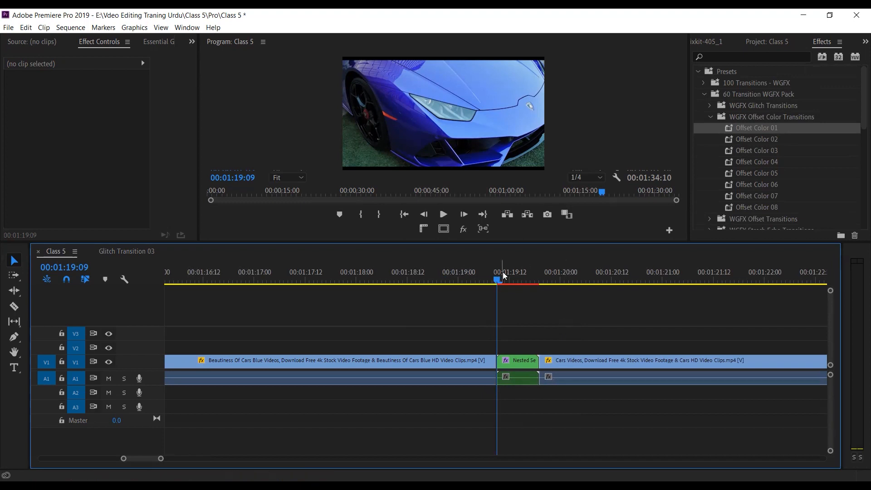
click(467, 281)
click(548, 281)
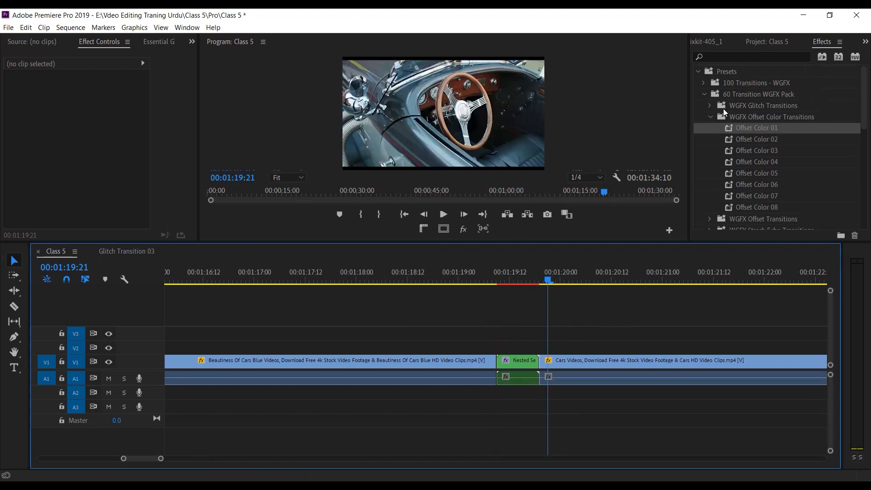
Collapse the Presets folder, search the effects for "denoise", and apply DeNoise to the Cars Videos clip after the nested segment
click(698, 72)
click(731, 57)
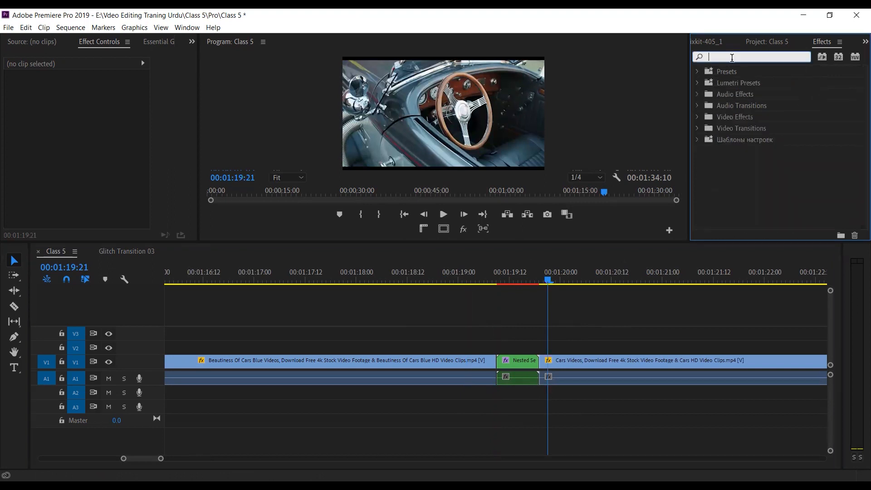
text(dem)
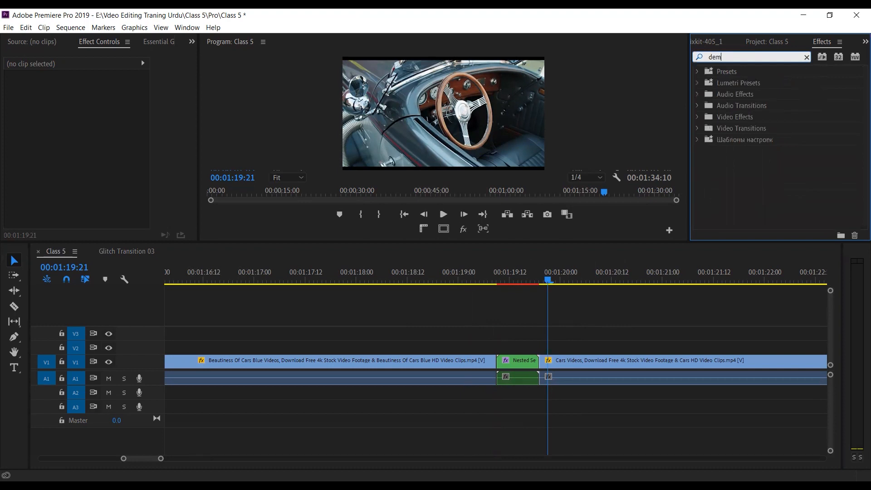
key(BackSpace)
text(noise)
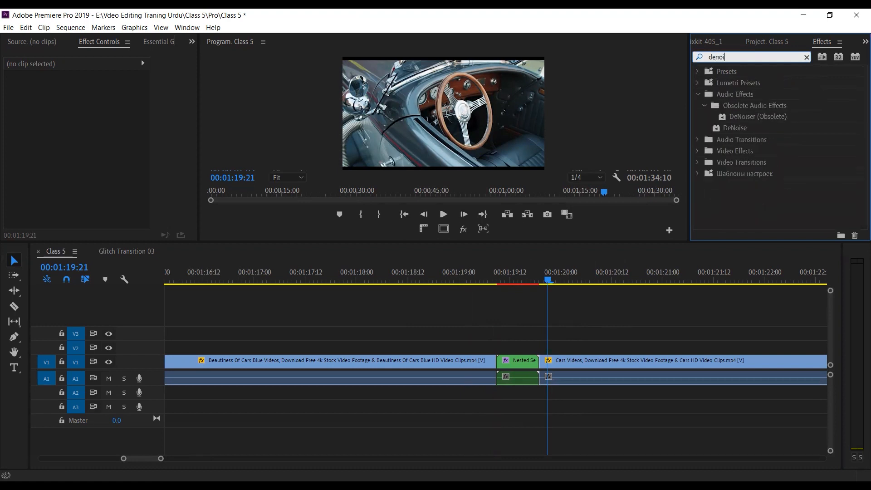
click(729, 129)
drag(731, 128, 581, 385)
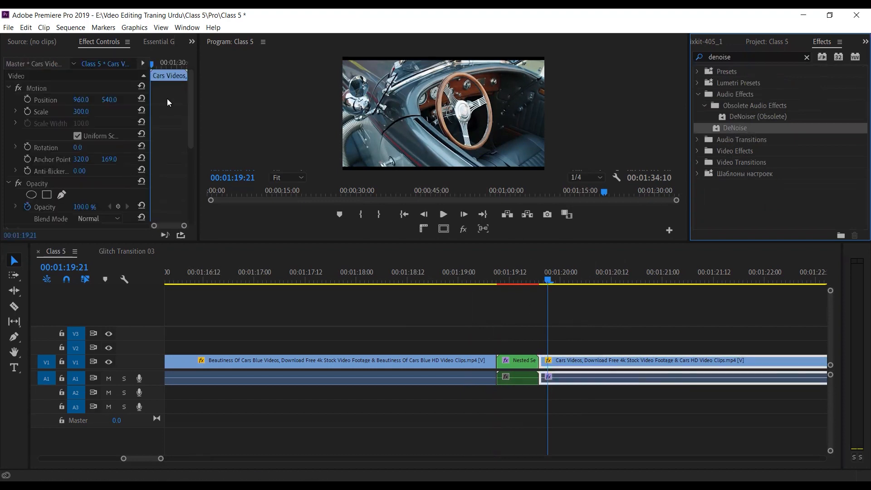
Set the clip's DeNoise effect to the Heavy Noise Reduction preset in its custom setup and close the editor
scroll(96, 120, down, 5)
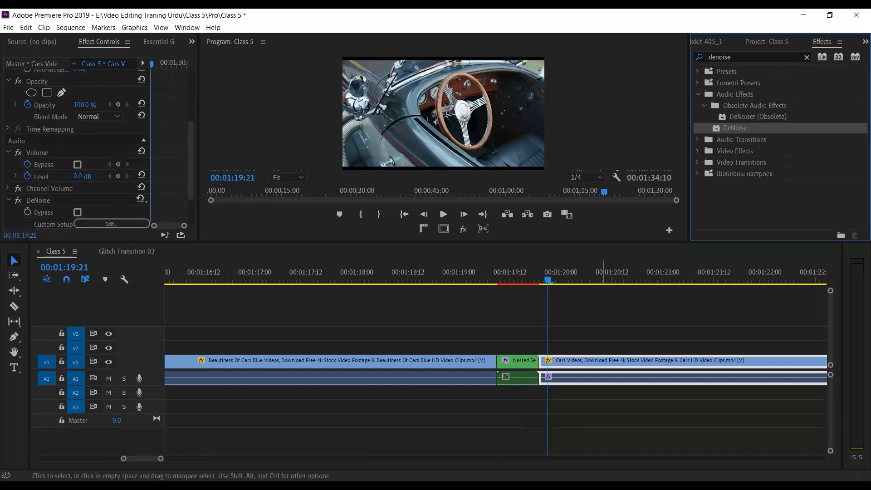
scroll(184, 133, down, 3)
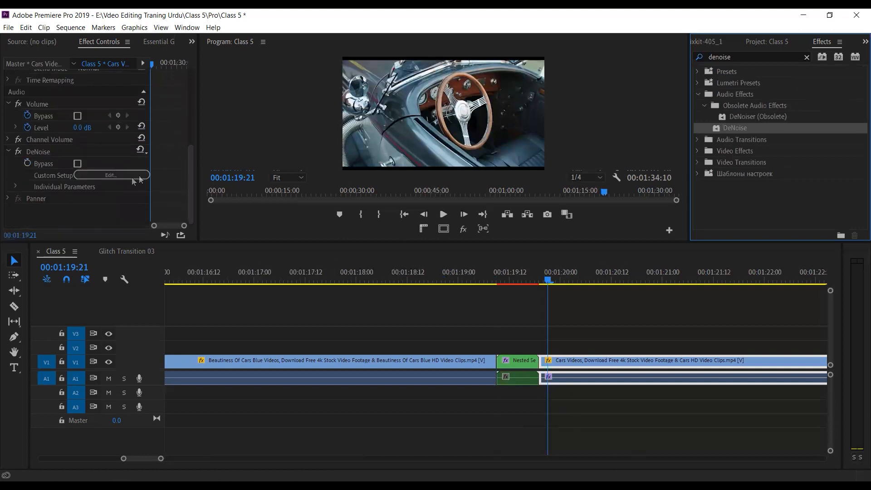
click(105, 175)
click(423, 182)
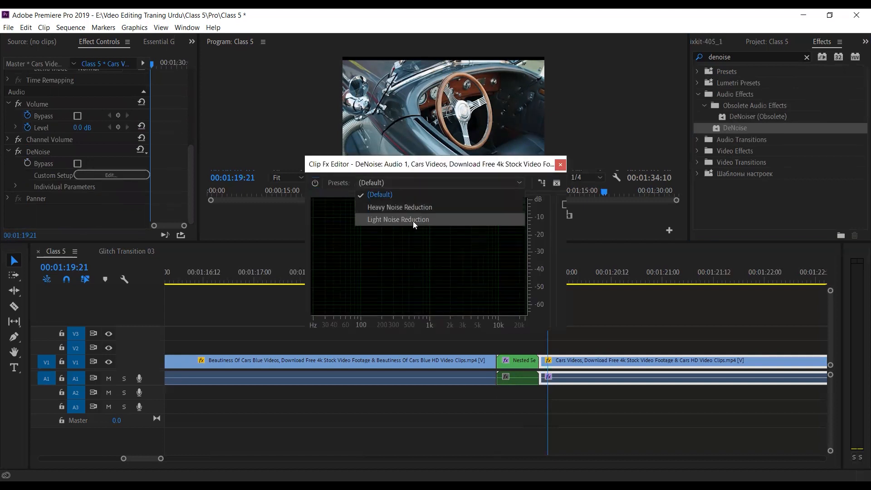
click(413, 211)
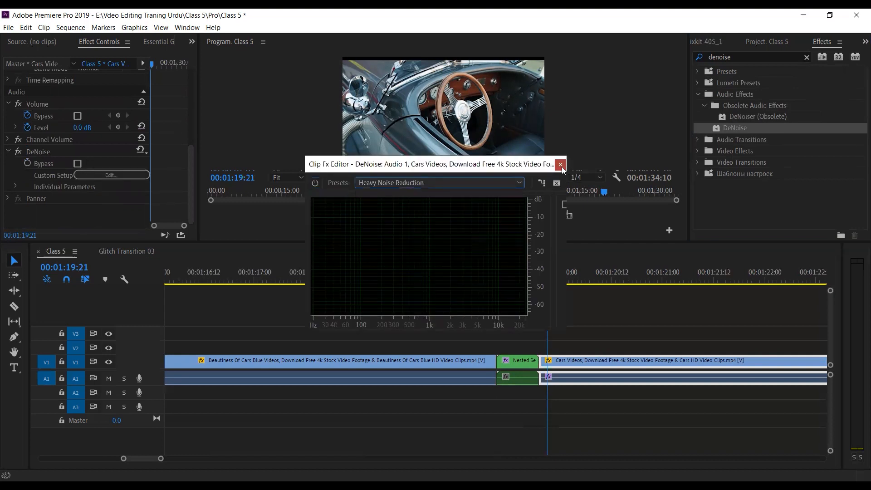
click(561, 167)
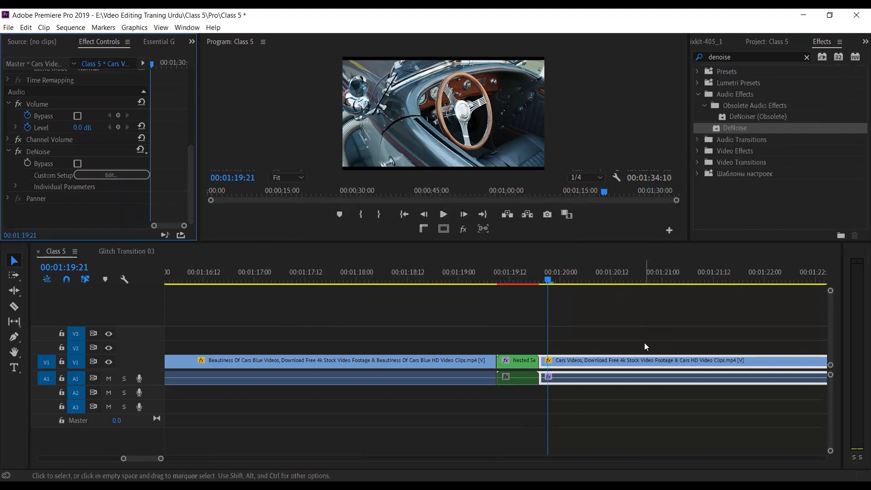